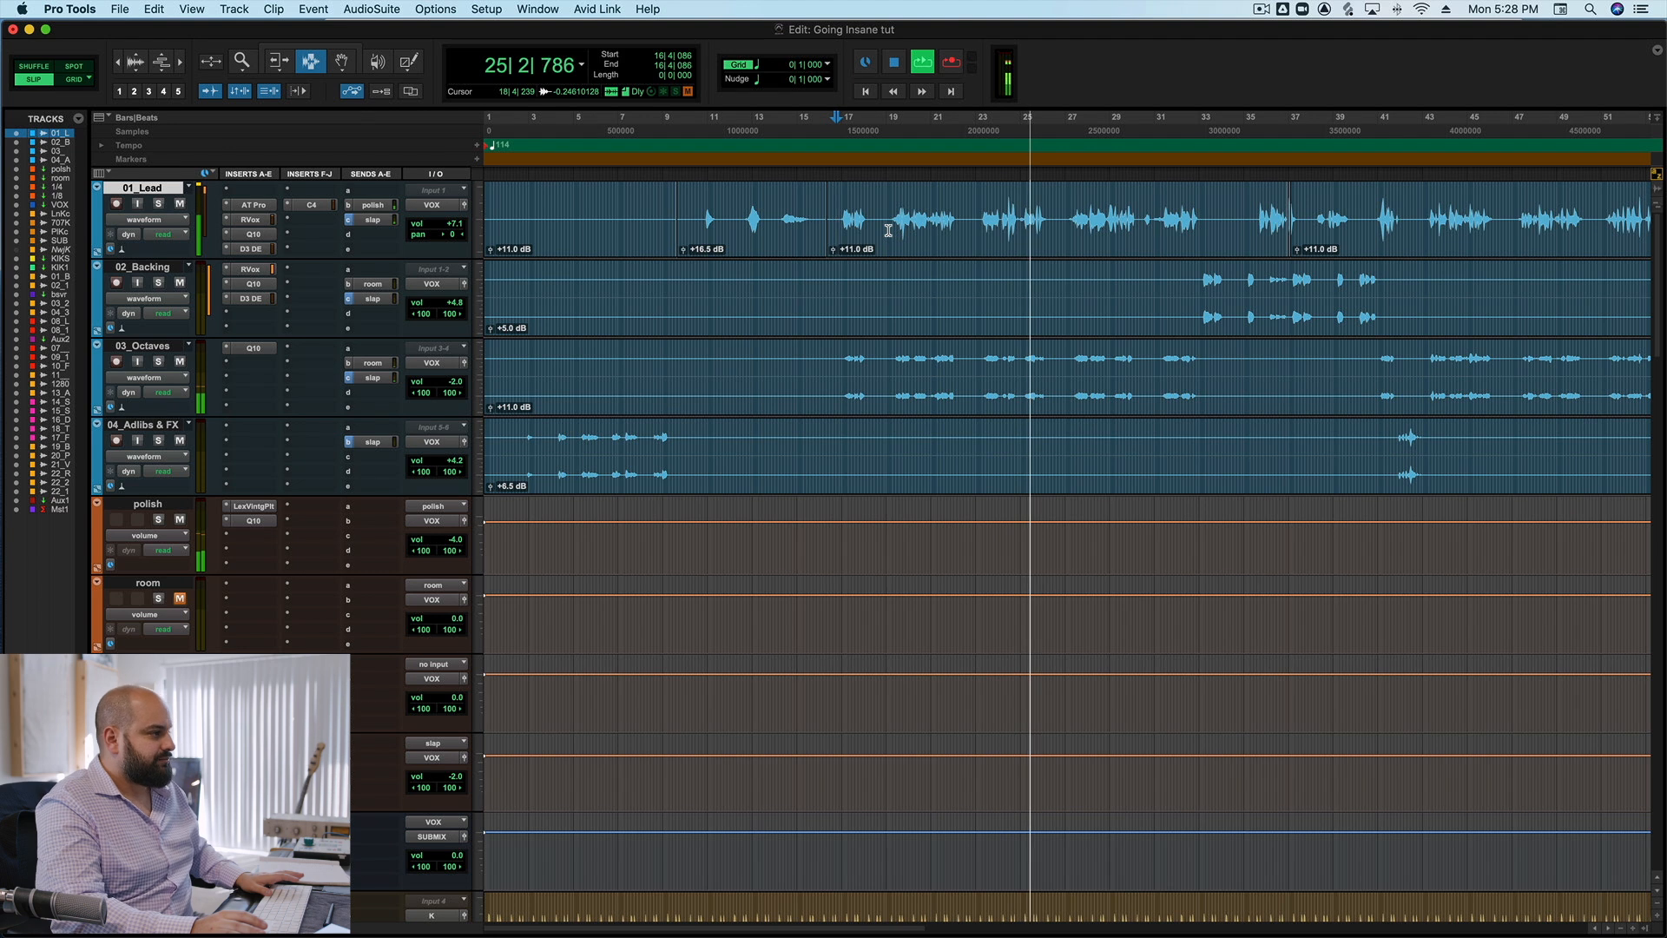
Stop playback and open the RVox plug-in on the 01_Lead track, placing its window clear of the transport display.
{"action": "key", "text": "space"}
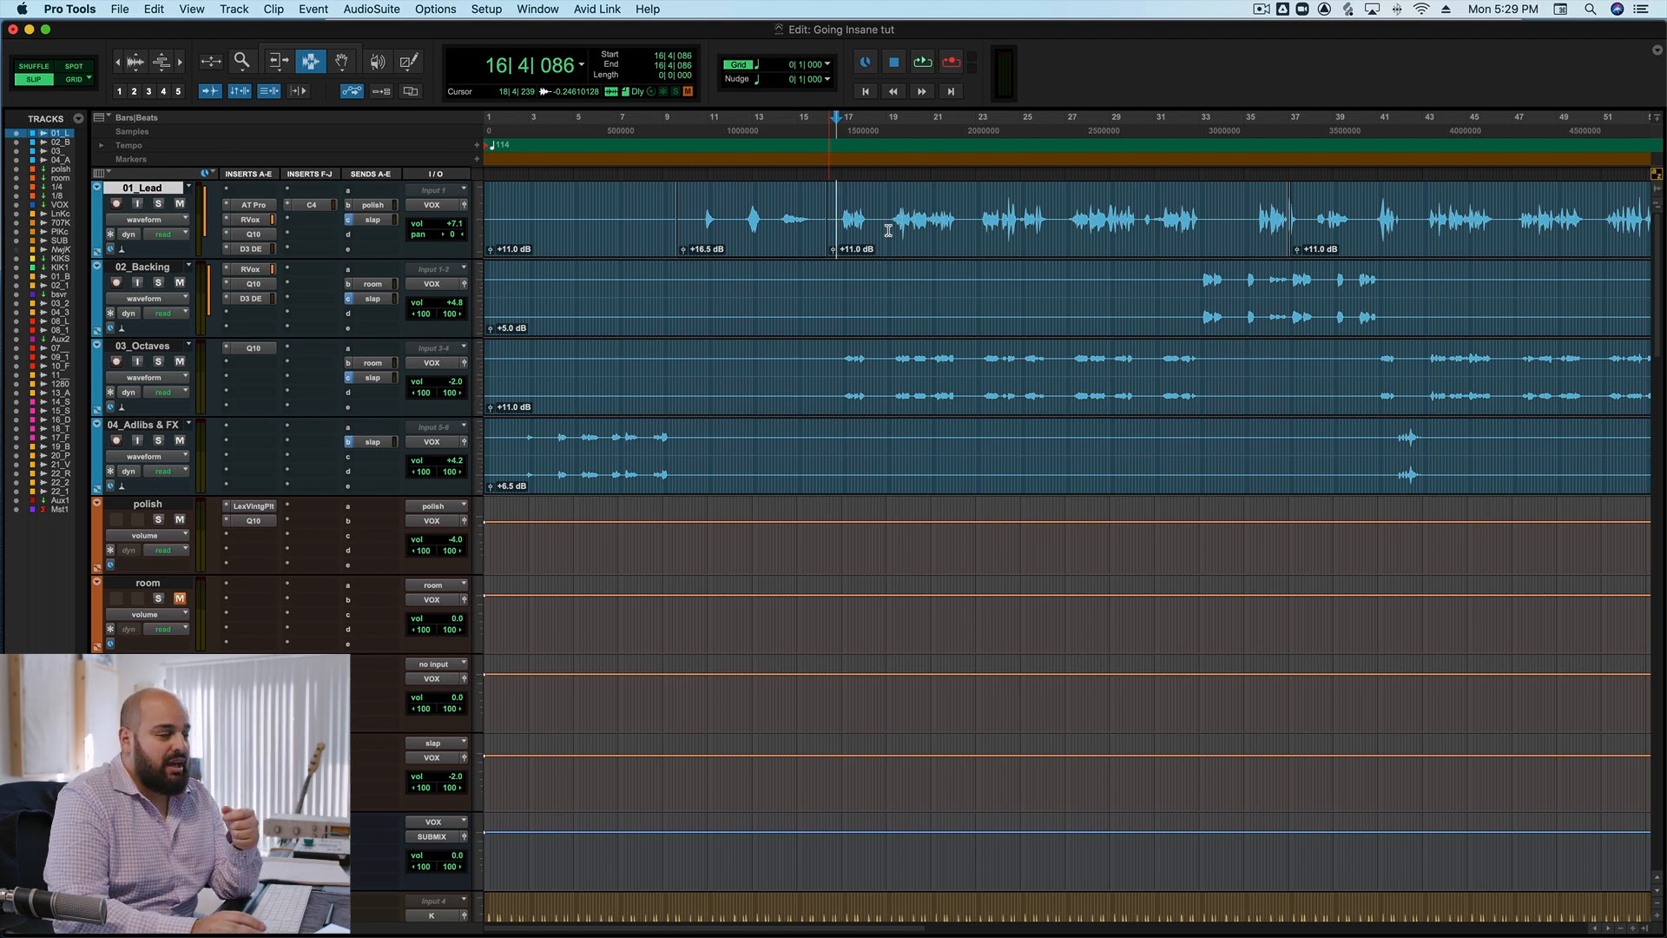
{"action": "left_click", "coordinate": [252, 220]}
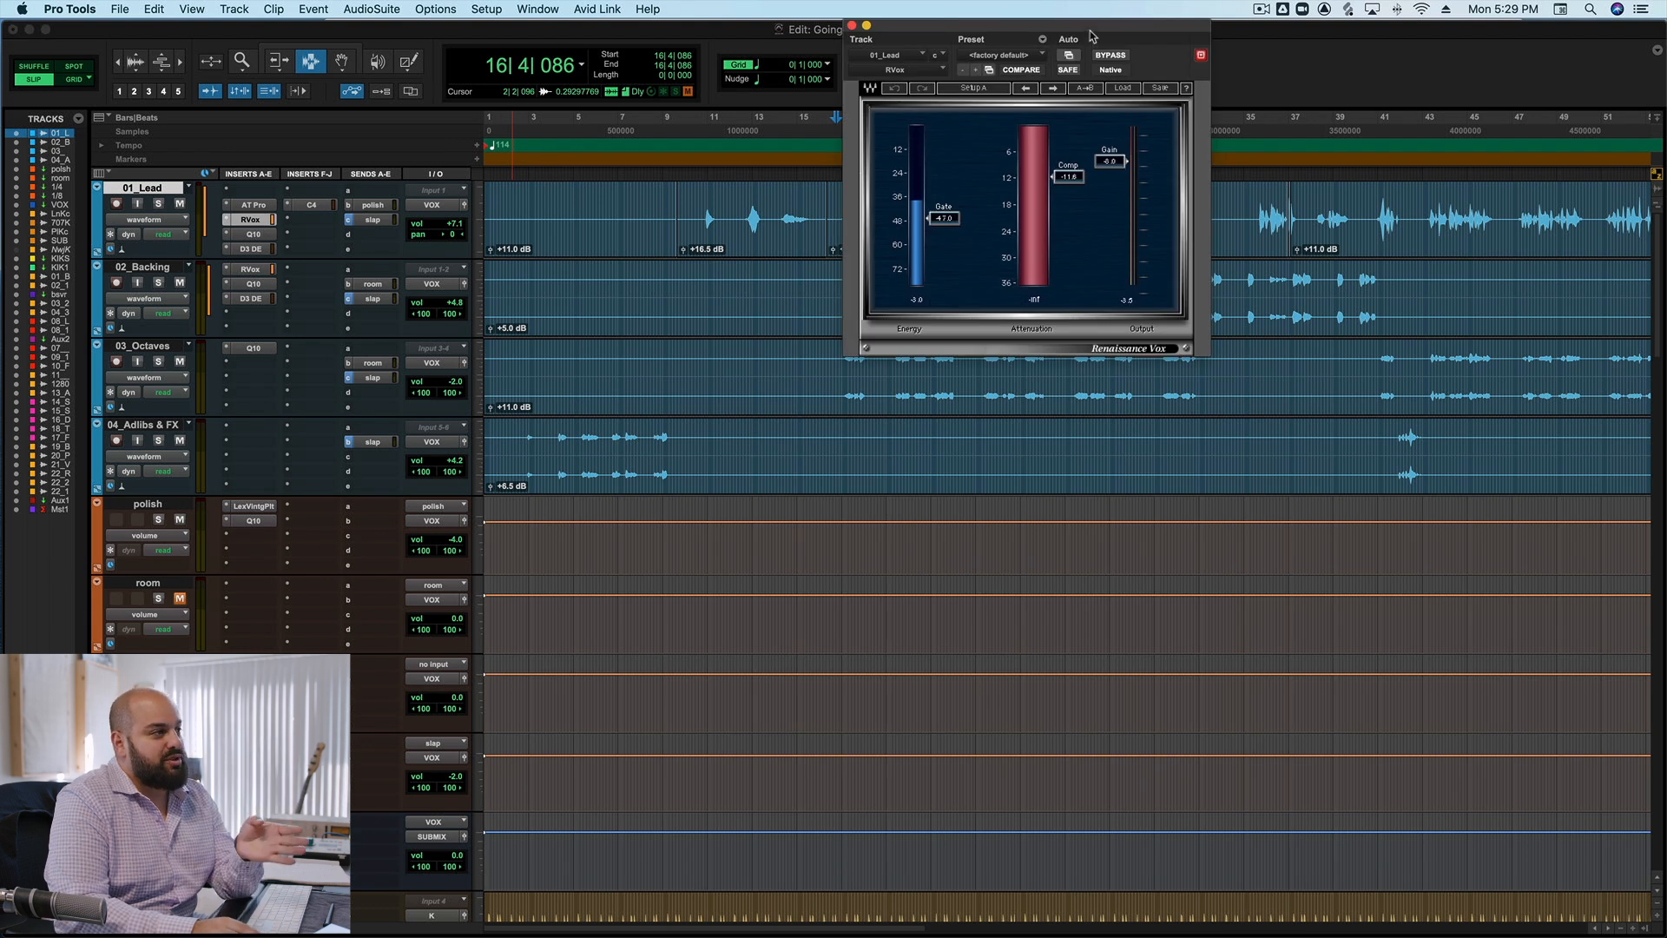
{"action": "left_click_drag", "start_coordinate": [936, 50], "coordinate": [1041, 57]}
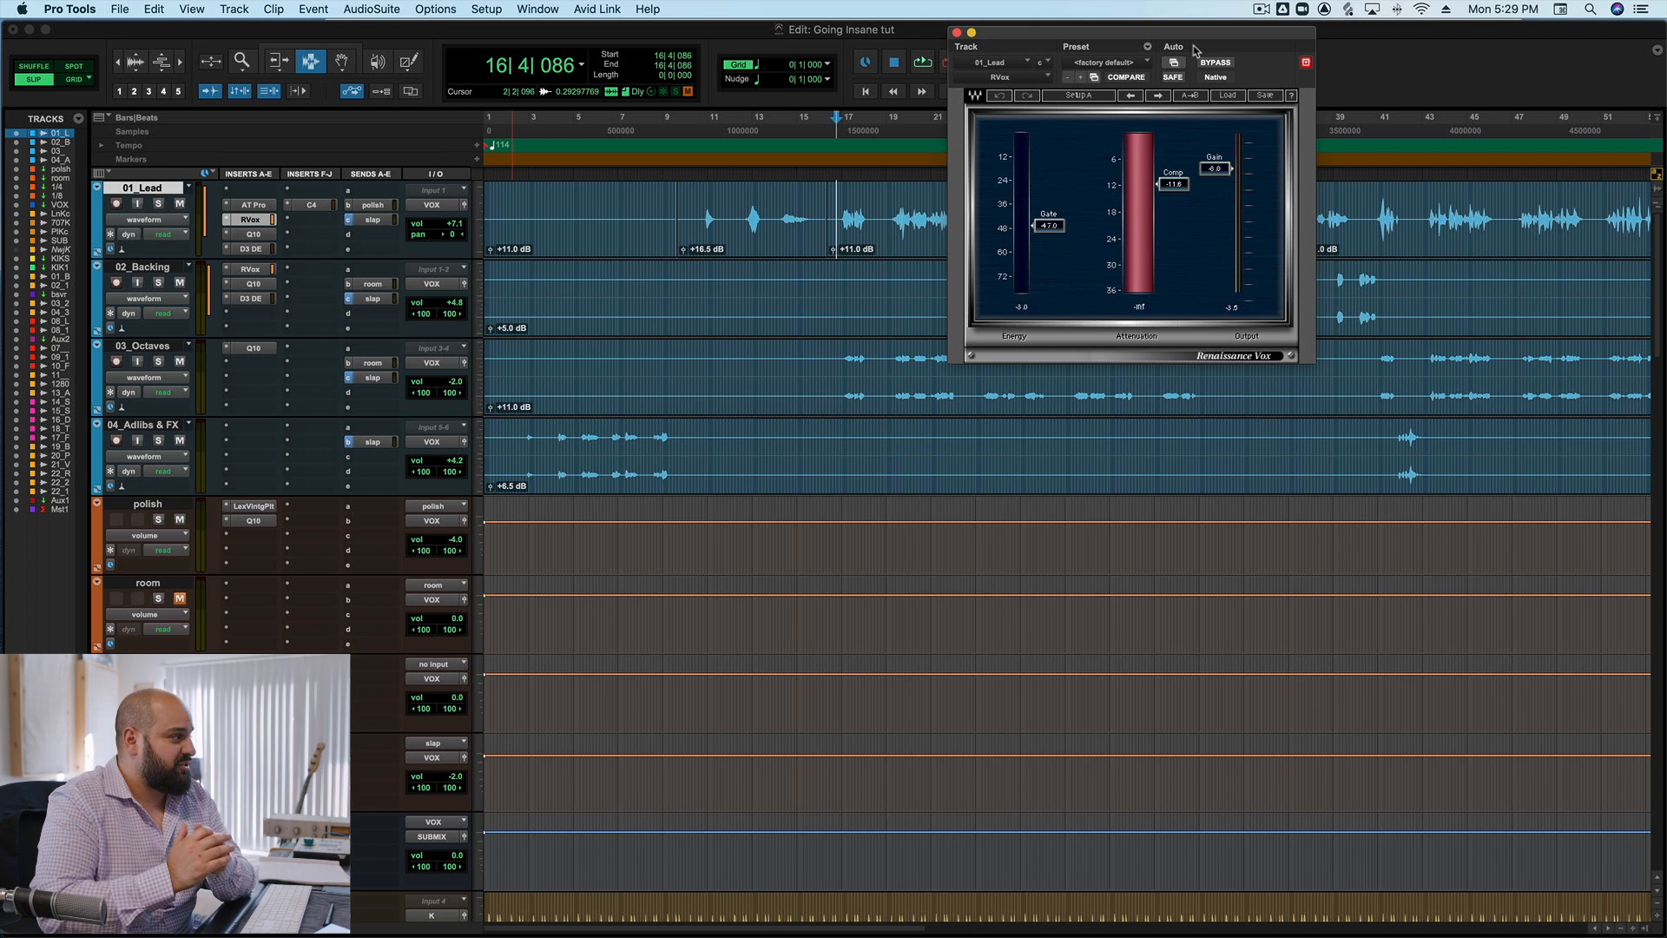
Solo 01_Lead, bypass RVox, and audition the uncompressed lead vocal from about bar 23.
{"action": "left_click", "coordinate": [158, 204]}
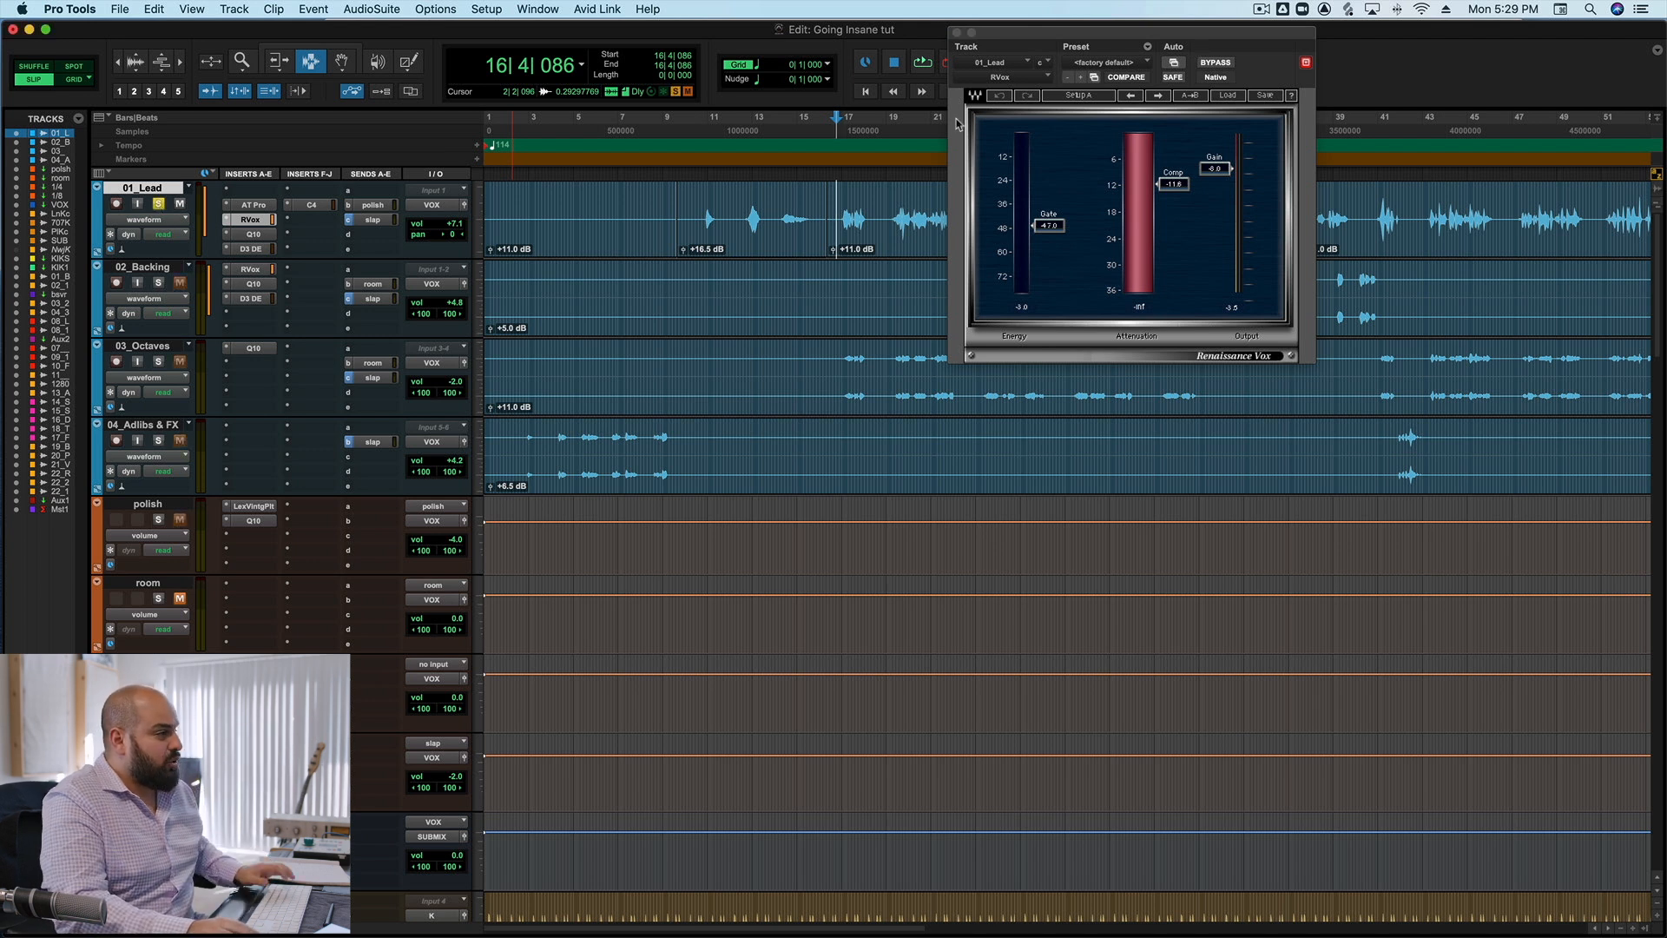
{"action": "left_click", "coordinate": [1223, 63]}
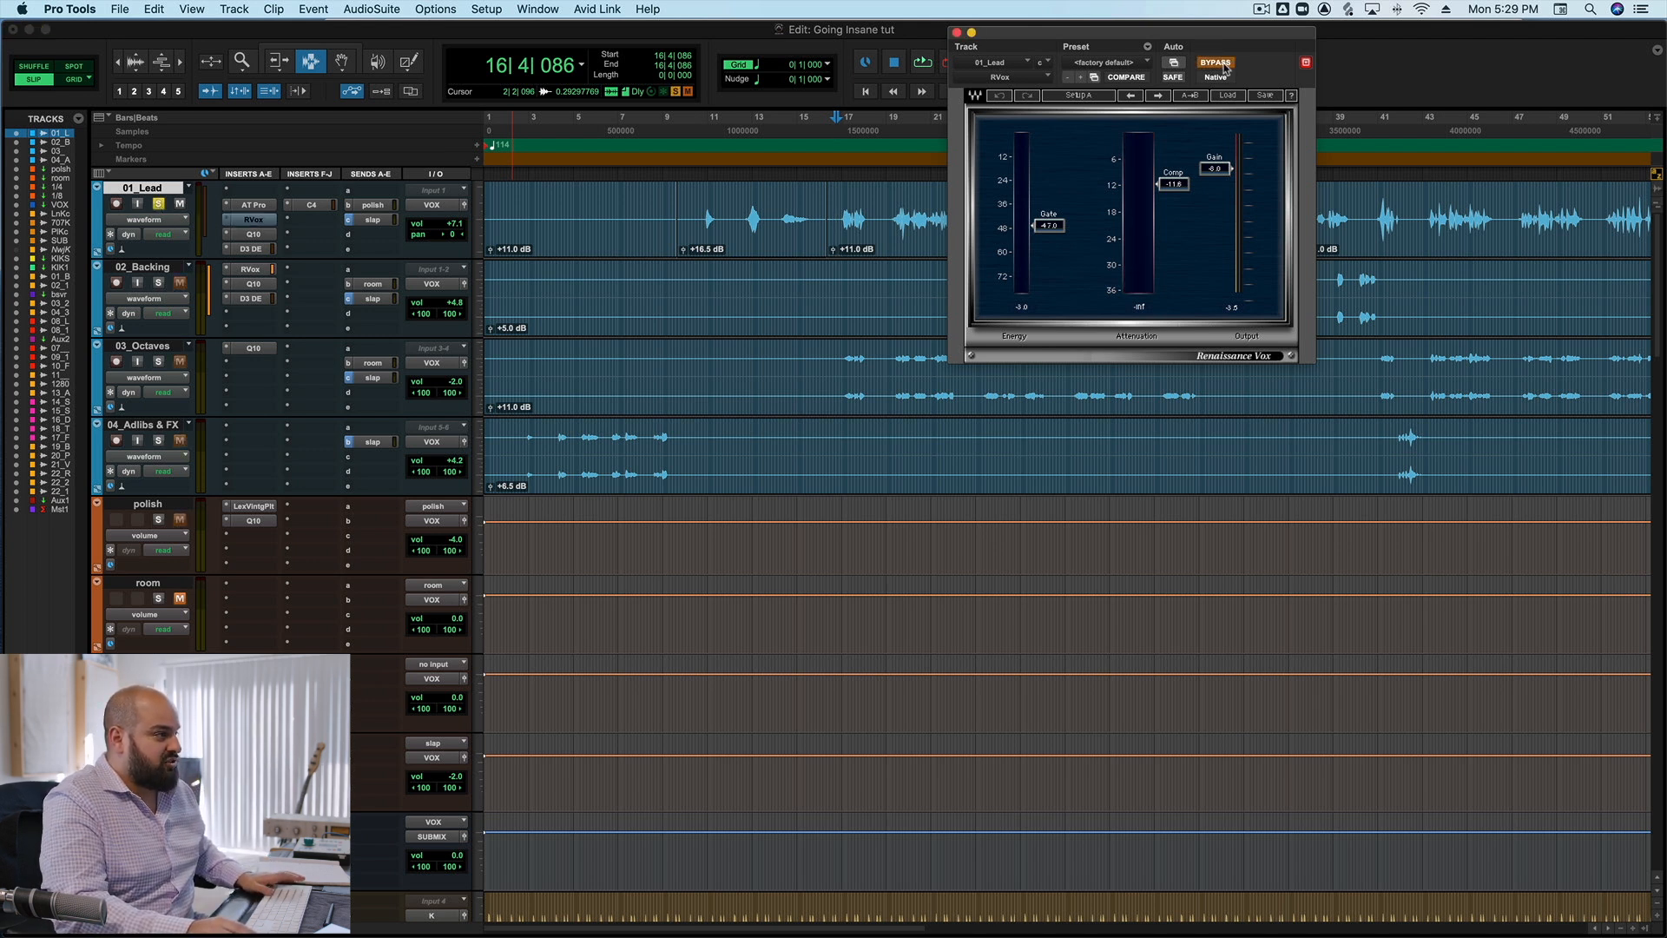
{"action": "left_click_drag", "start_coordinate": [994, 35], "coordinate": [1118, 139]}
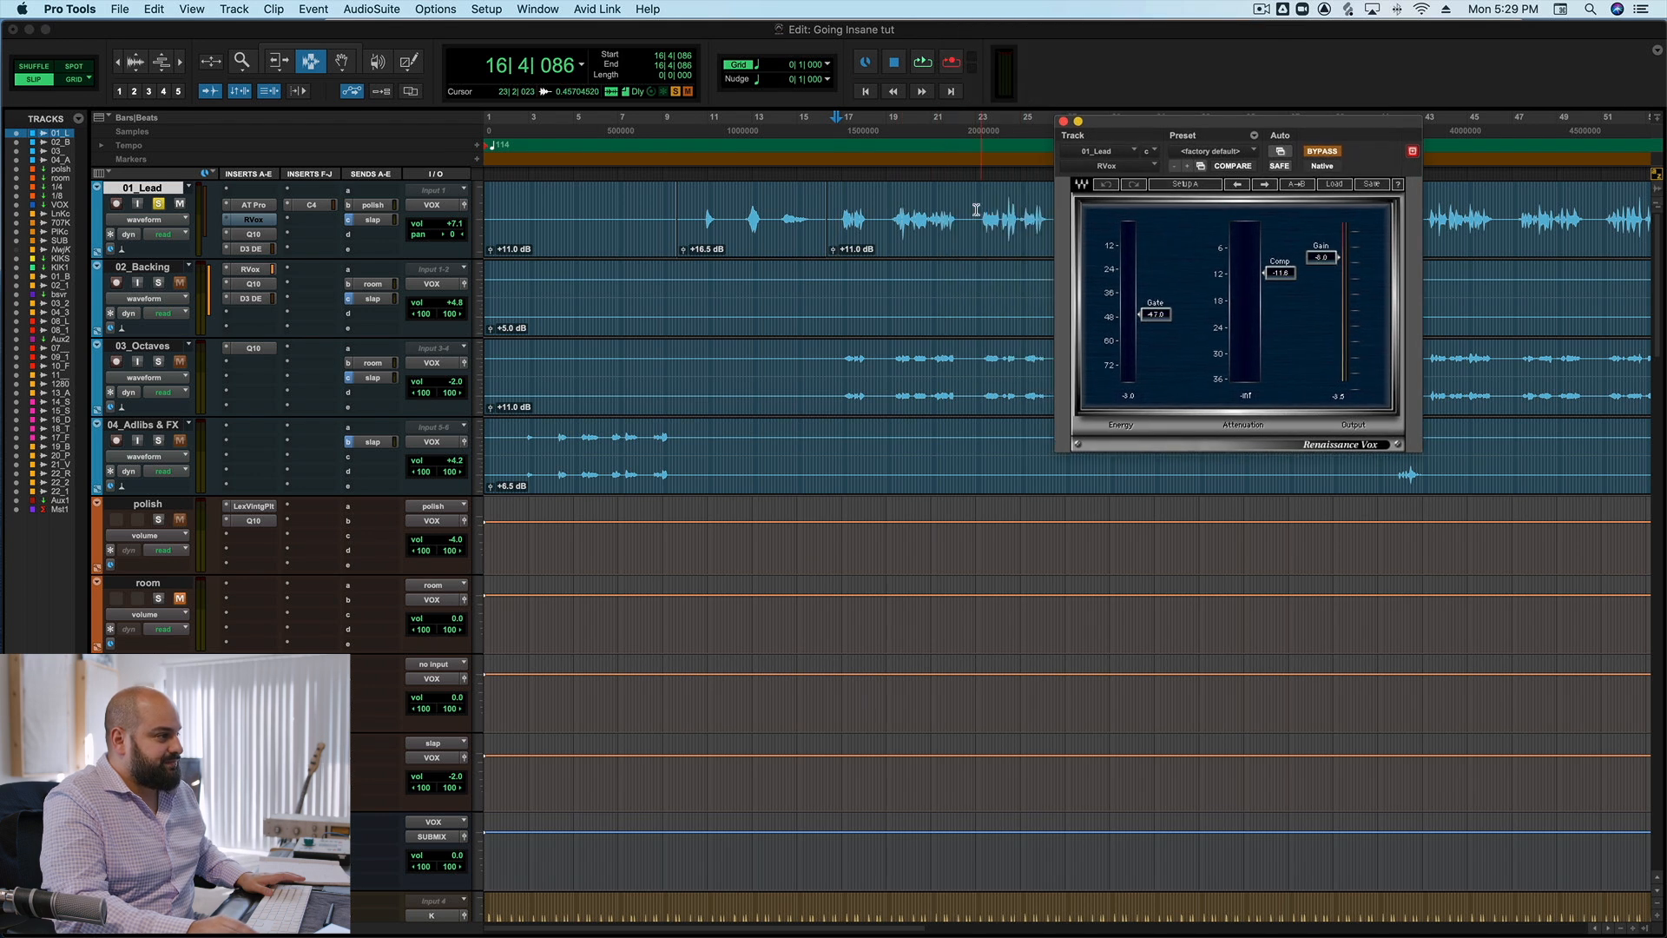
{"action": "left_click", "coordinate": [980, 208]}
{"action": "key", "text": "space"}
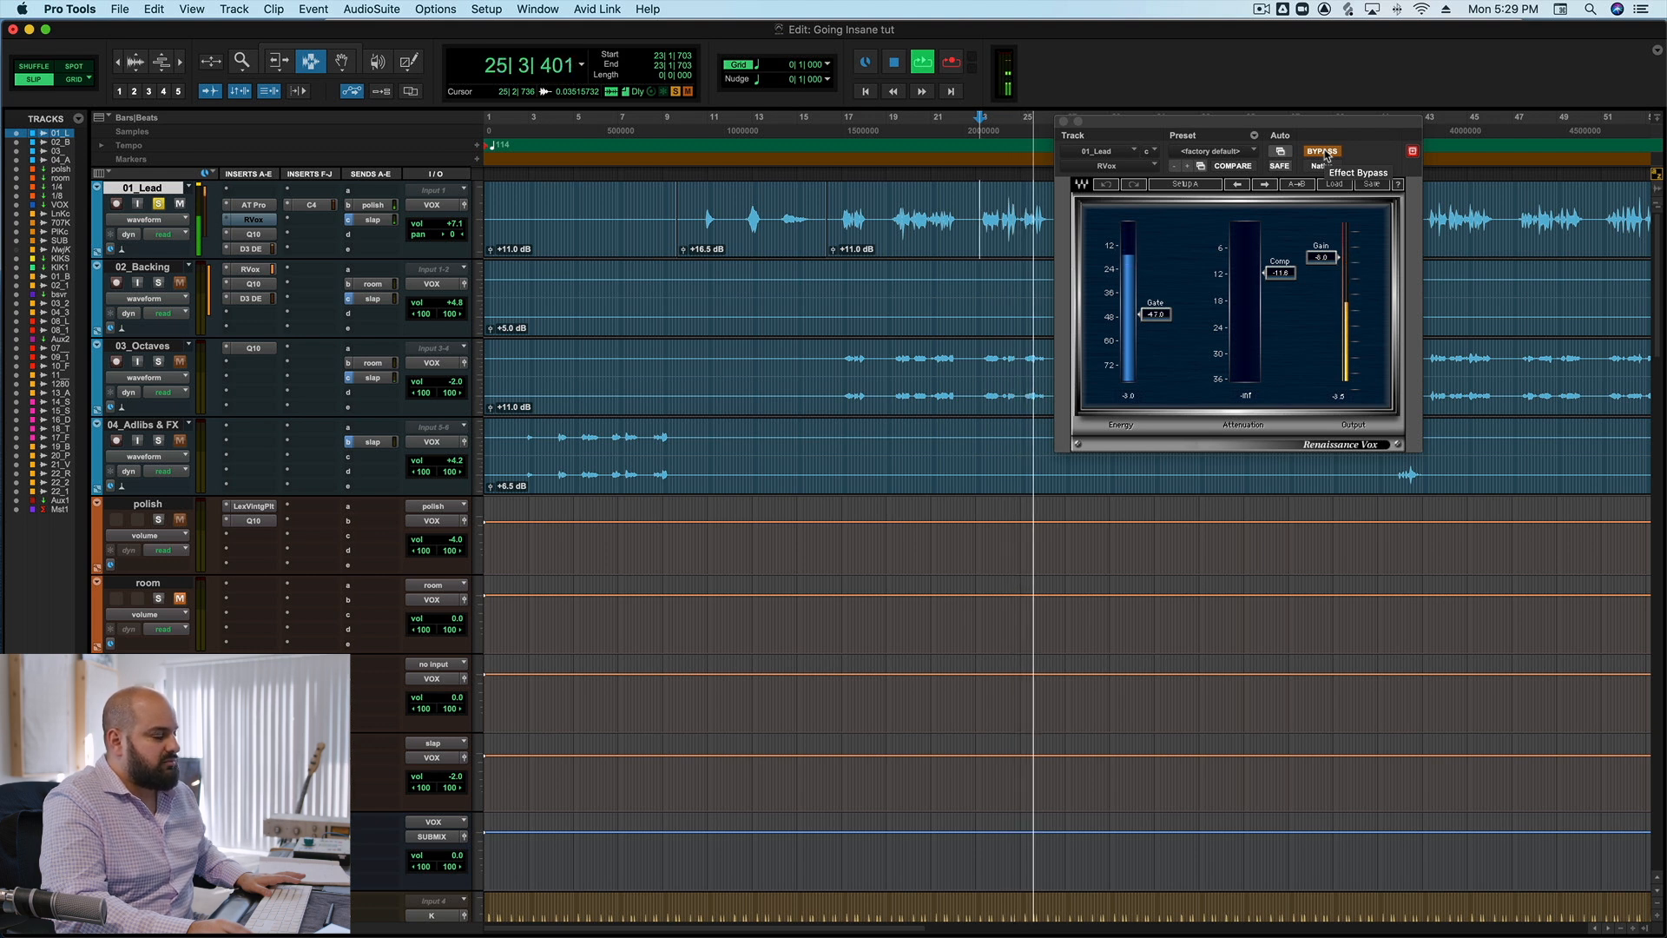
{"action": "key", "text": "space"}
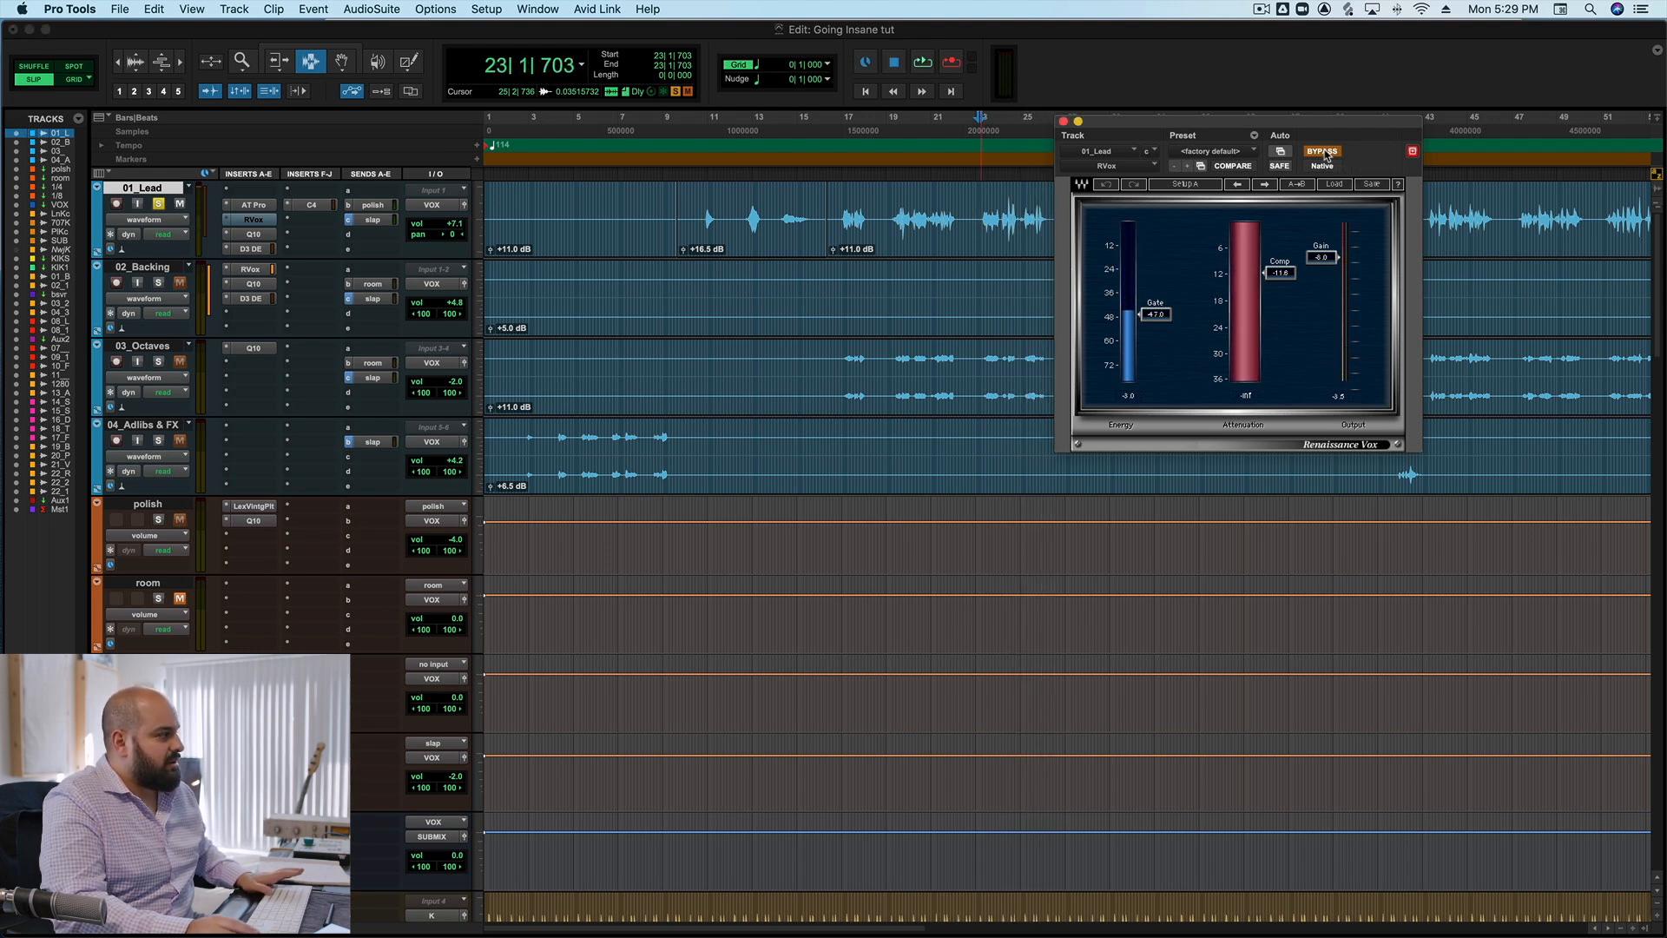
Reactivate RVox and audition the compressed lead vocal, closing the plug-in and unsoloing 01_Lead when done.
{"action": "left_click", "coordinate": [1322, 152]}
{"action": "key", "text": "space"}
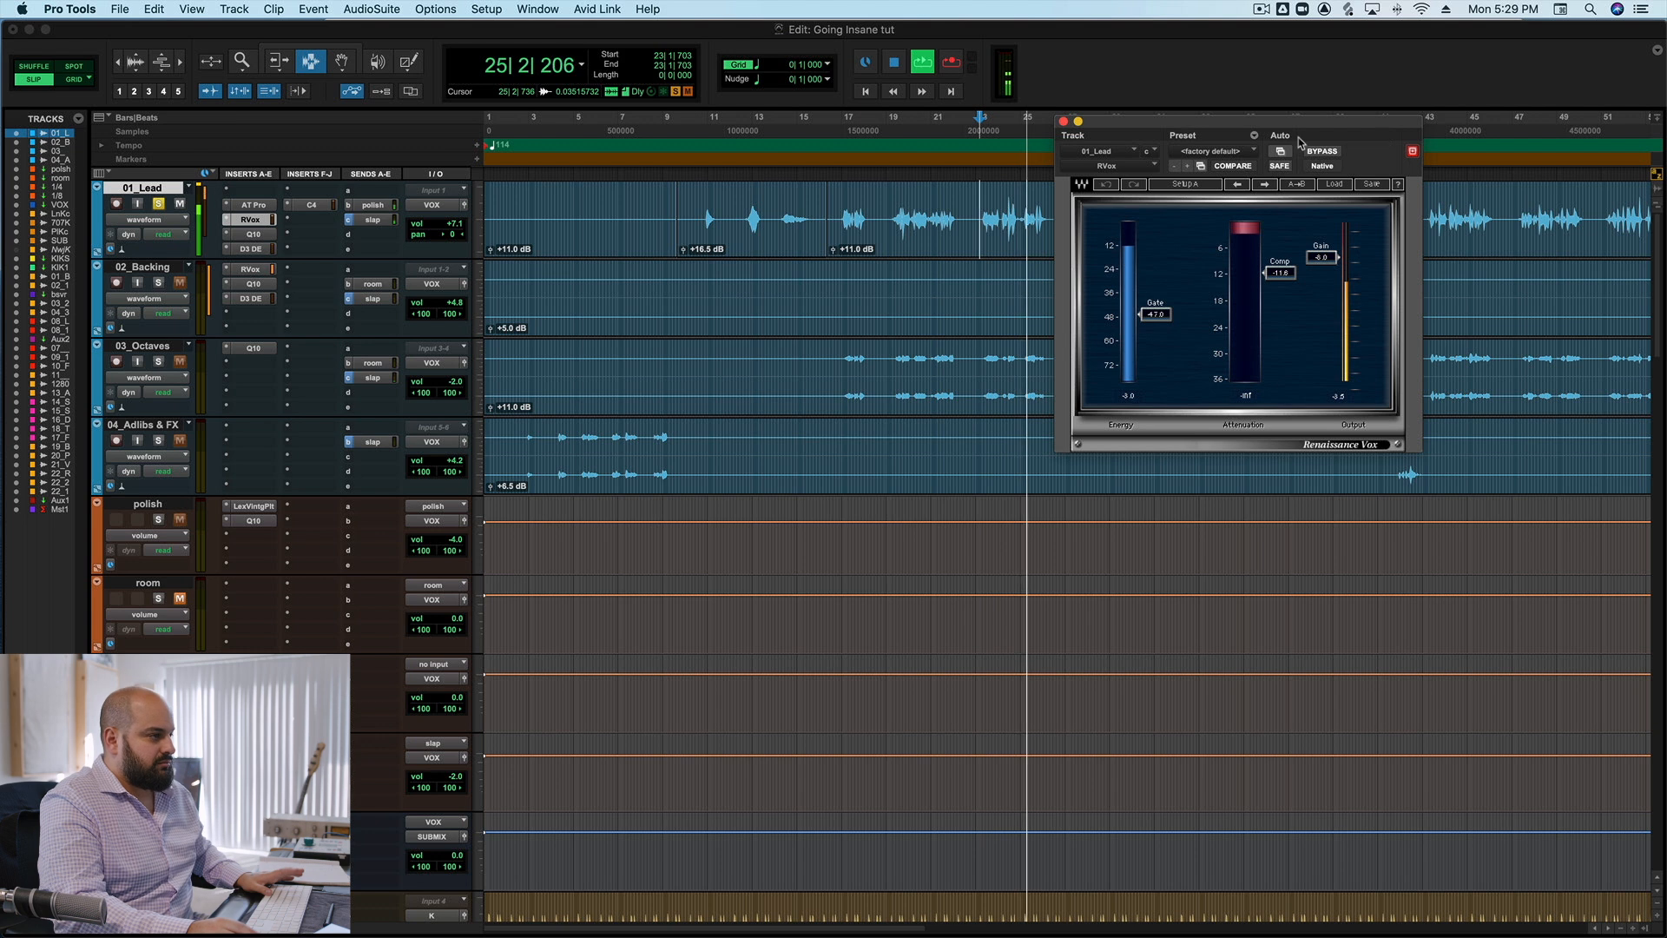
{"action": "key", "text": "space"}
{"action": "left_click", "coordinate": [1064, 122]}
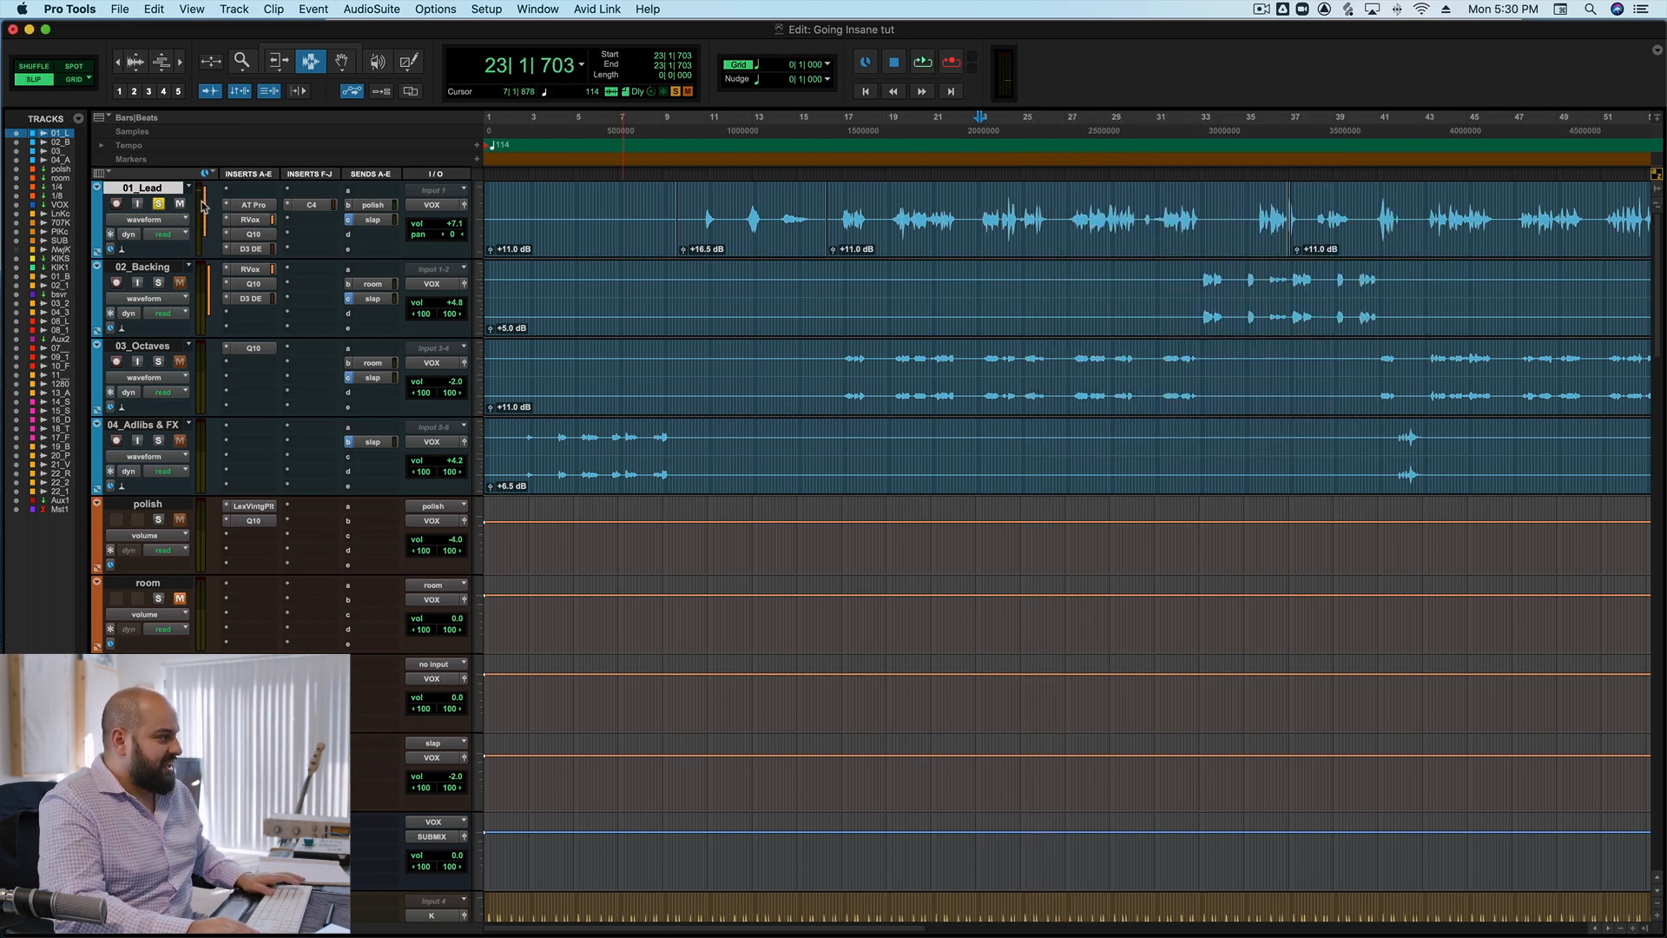
{"action": "left_click", "coordinate": [158, 205]}
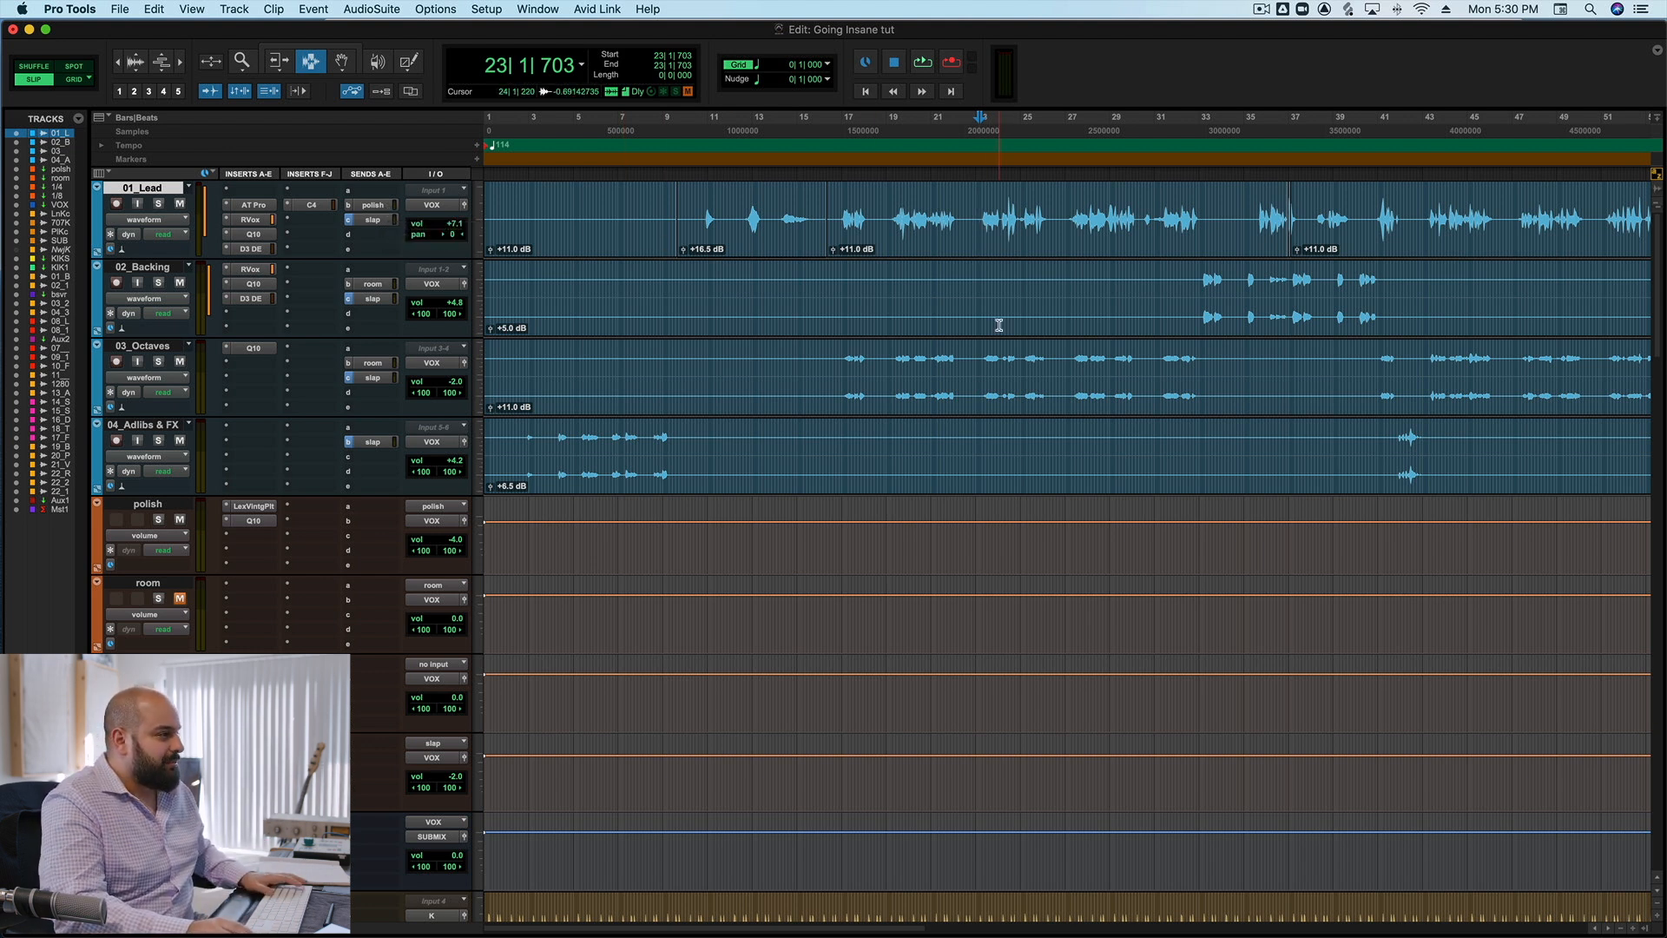
Solo the 13_AnlgPrcsB track with playback starting at bar 9, and bypass its Lo-Fi and Trim inserts.
{"action": "scroll", "coordinate": [999, 313], "scroll_direction": "down", "scroll_amount": 8}
{"action": "scroll", "coordinate": [998, 312], "scroll_direction": "down", "scroll_amount": 7}
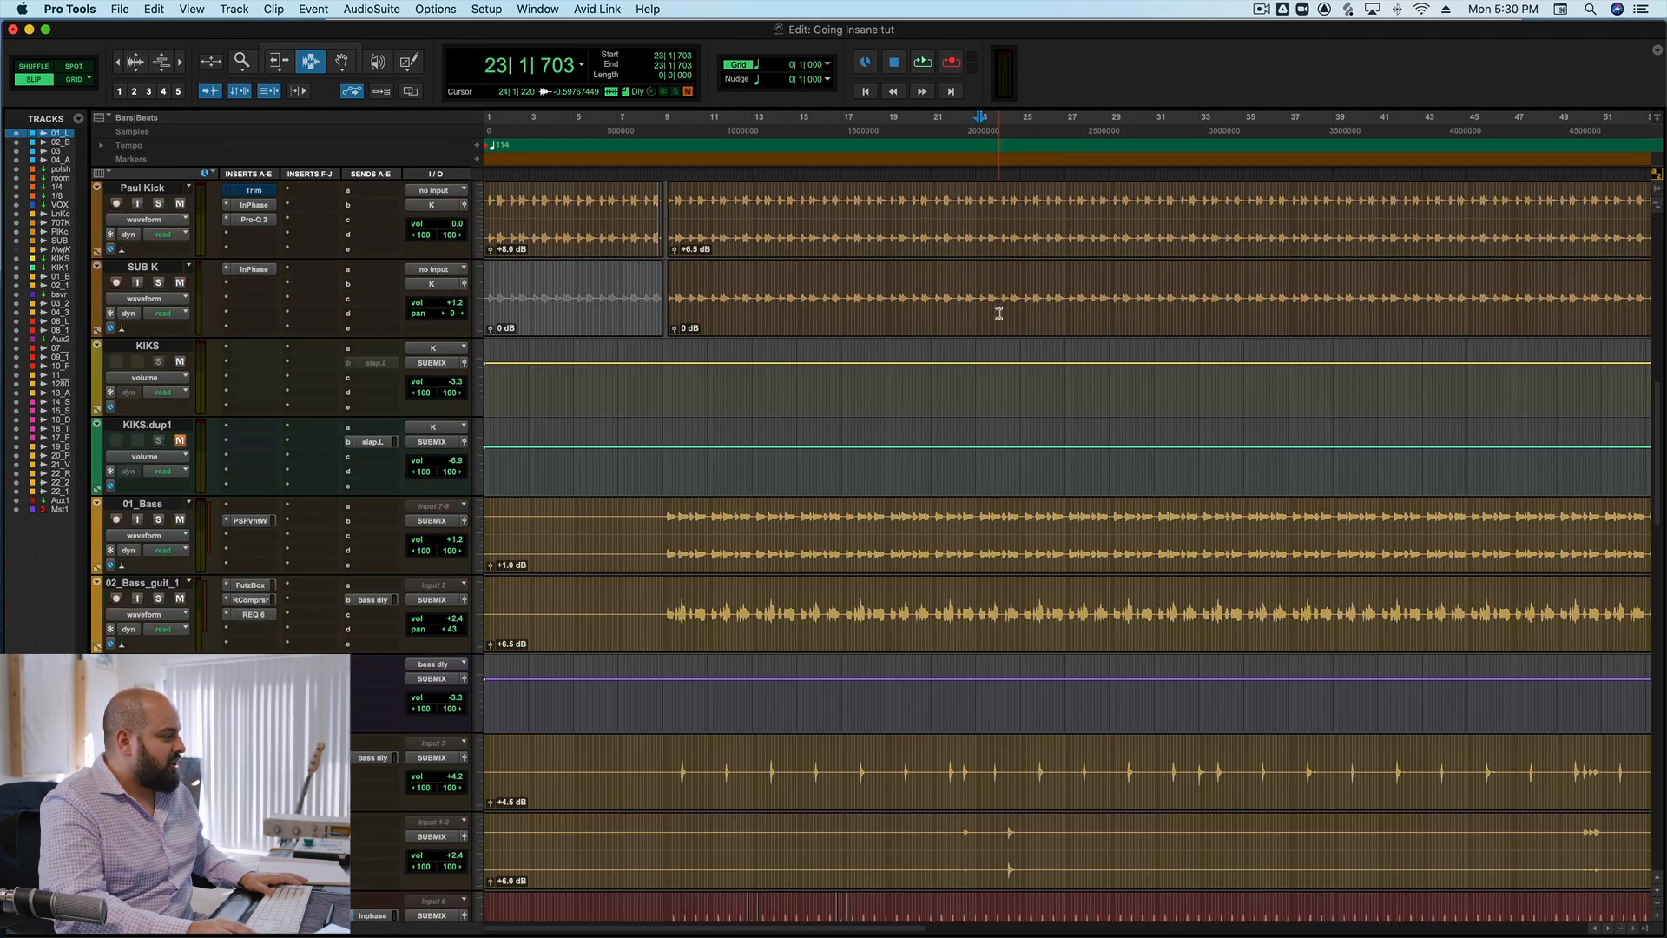
{"action": "scroll", "coordinate": [999, 313], "scroll_direction": "down", "scroll_amount": 2}
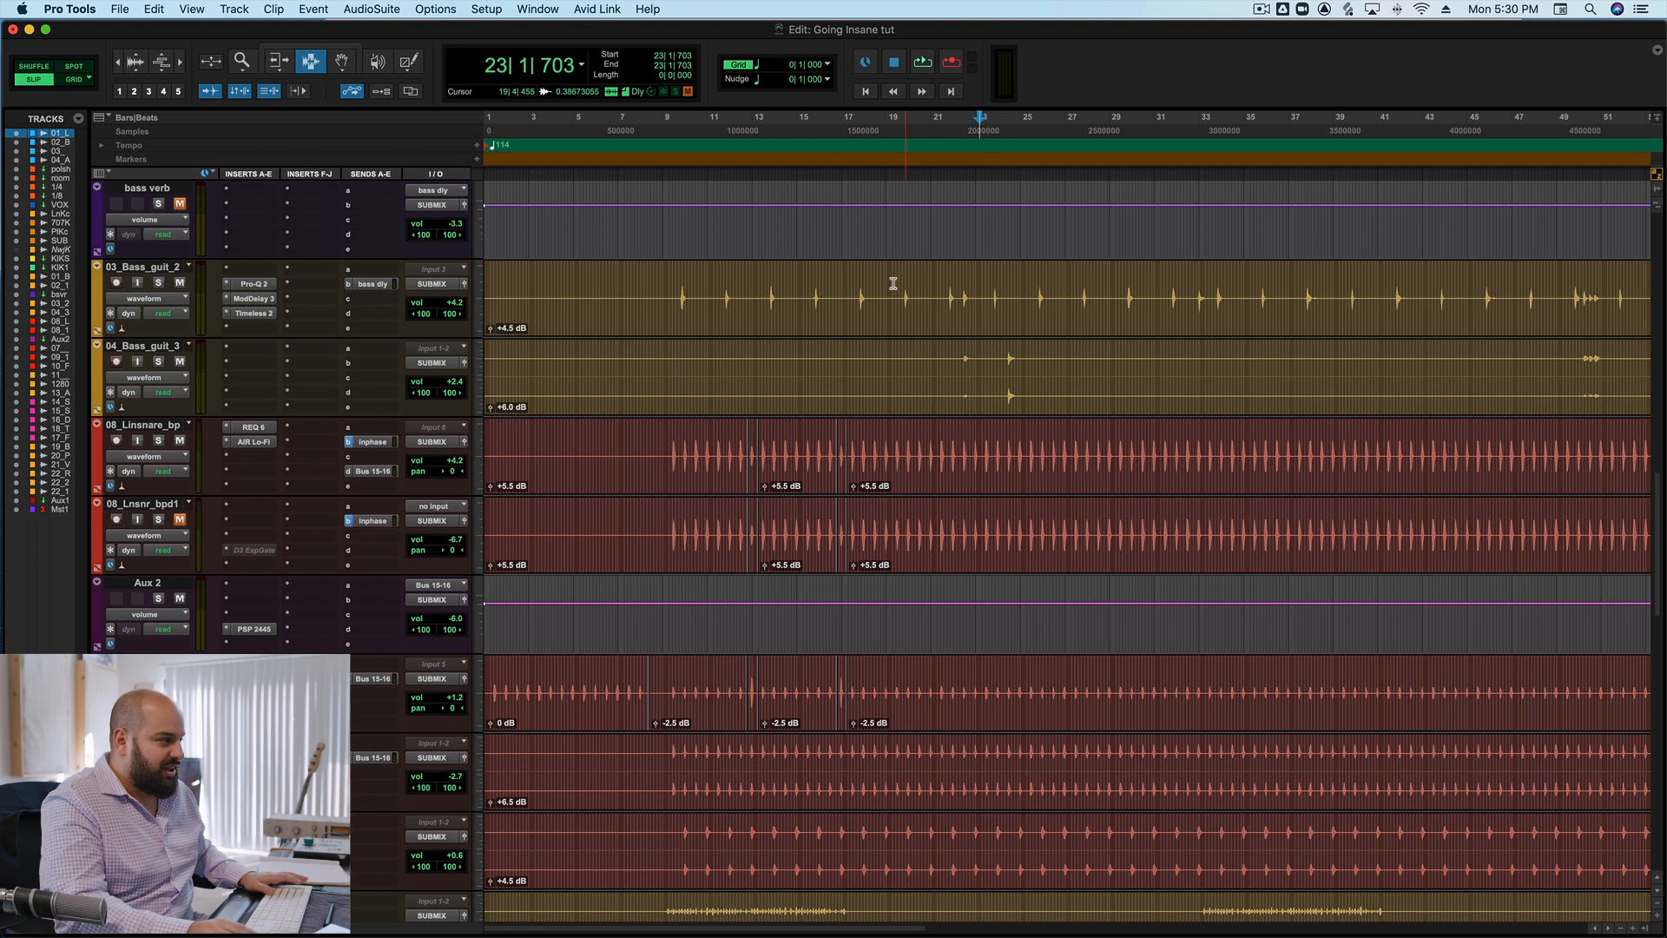
{"action": "scroll", "coordinate": [812, 291], "scroll_direction": "down", "scroll_amount": 4}
{"action": "scroll", "coordinate": [812, 290], "scroll_direction": "down", "scroll_amount": 3}
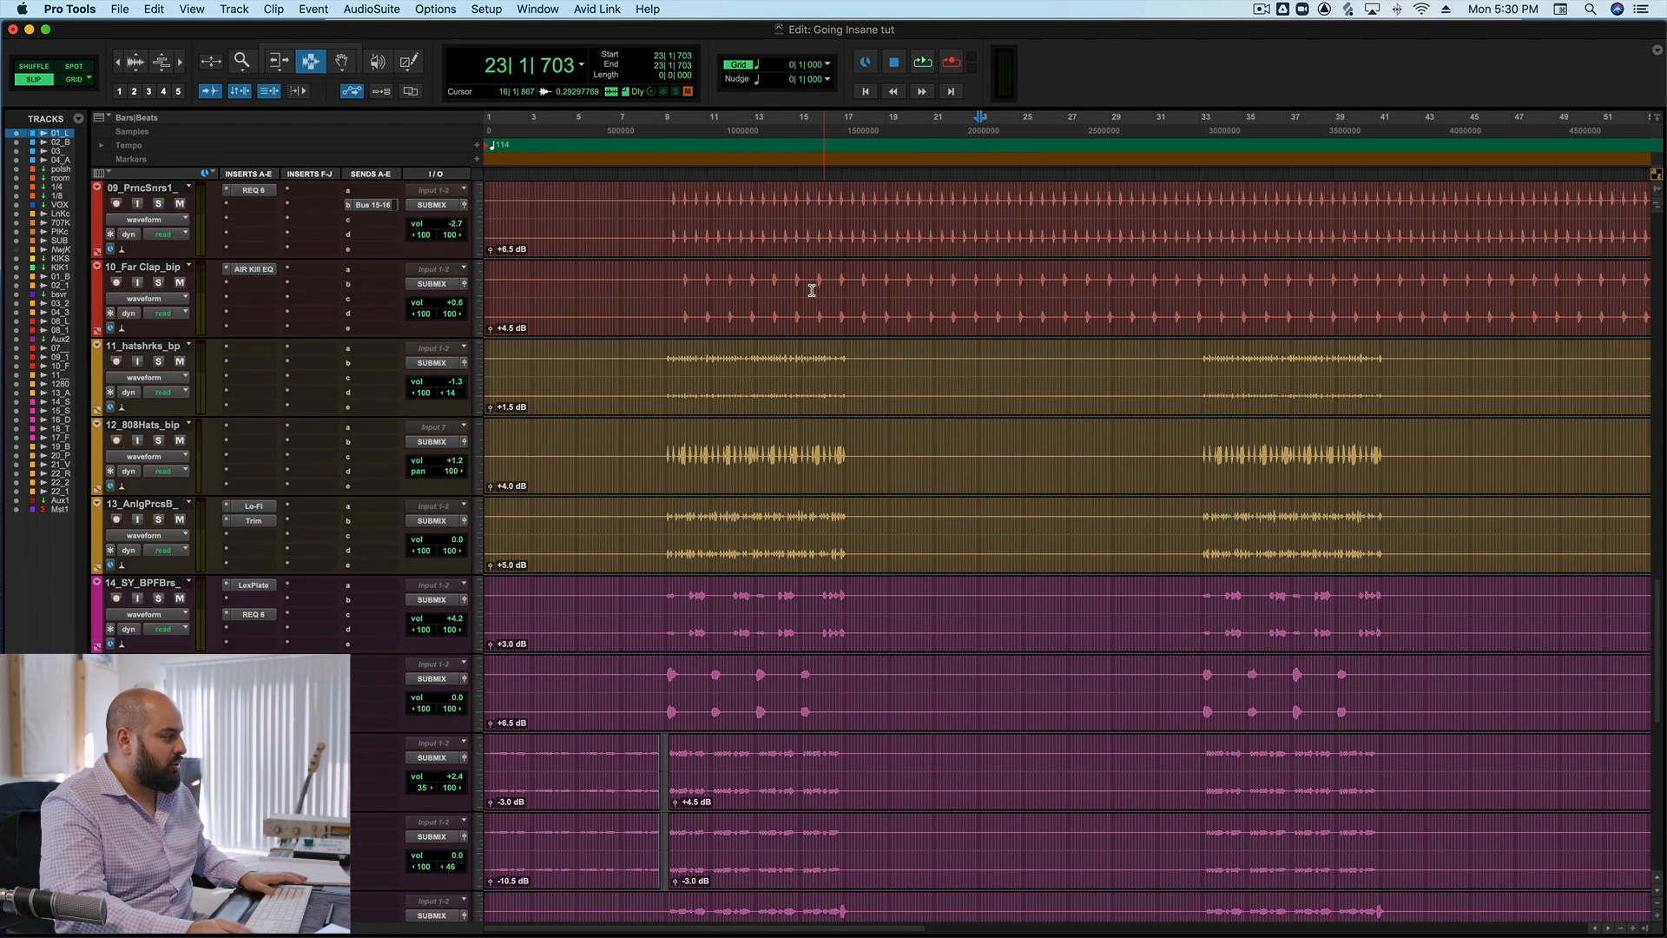
{"action": "left_click", "coordinate": [667, 521]}
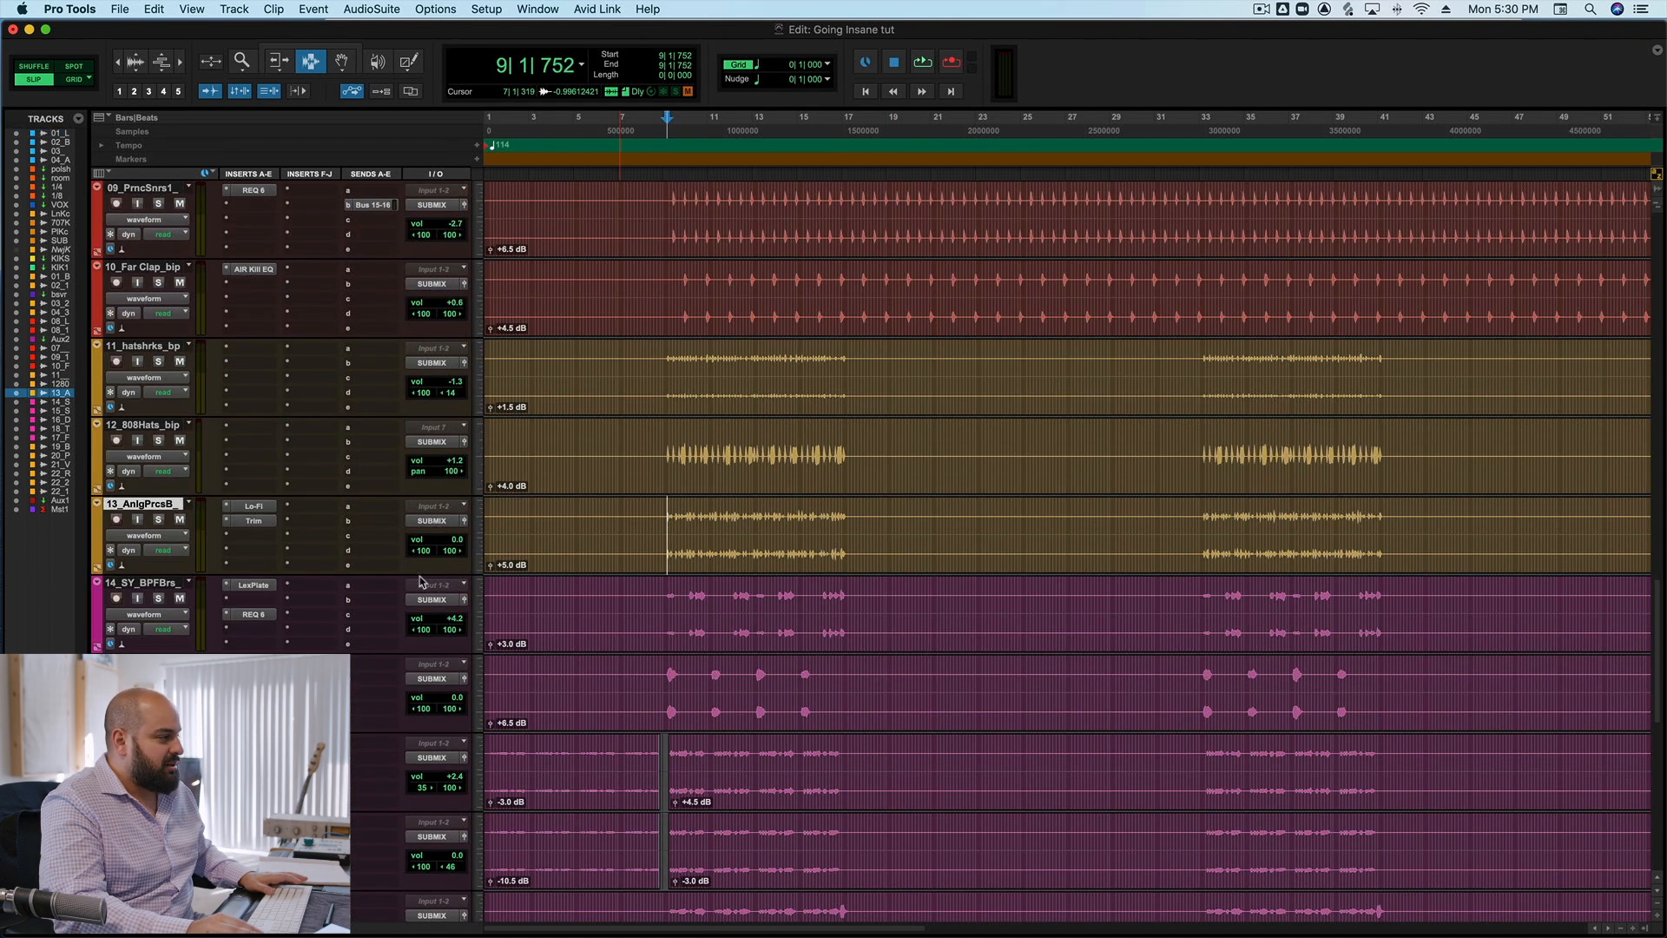
{"action": "left_click", "coordinate": [159, 520]}
{"action": "left_click", "coordinate": [247, 509], "text": "shift+super"}
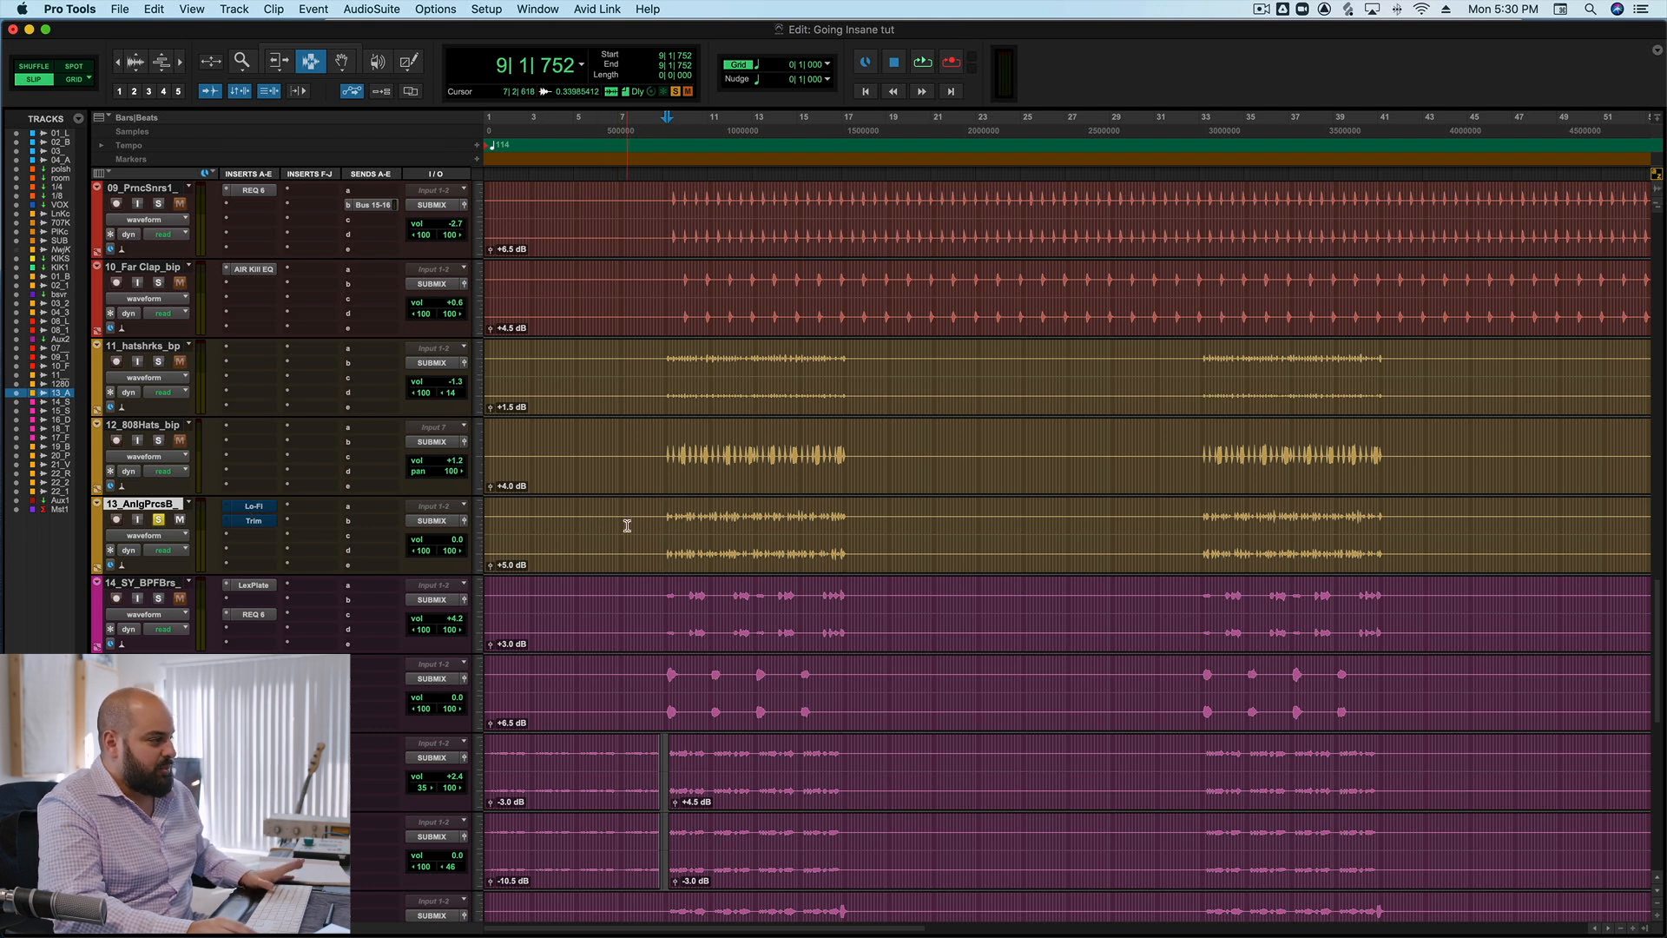
Audition the unprocessed 13_AnlgPrcsB percussion and open its Lo-Fi plug-in to view the settings.
{"action": "key", "text": "space"}
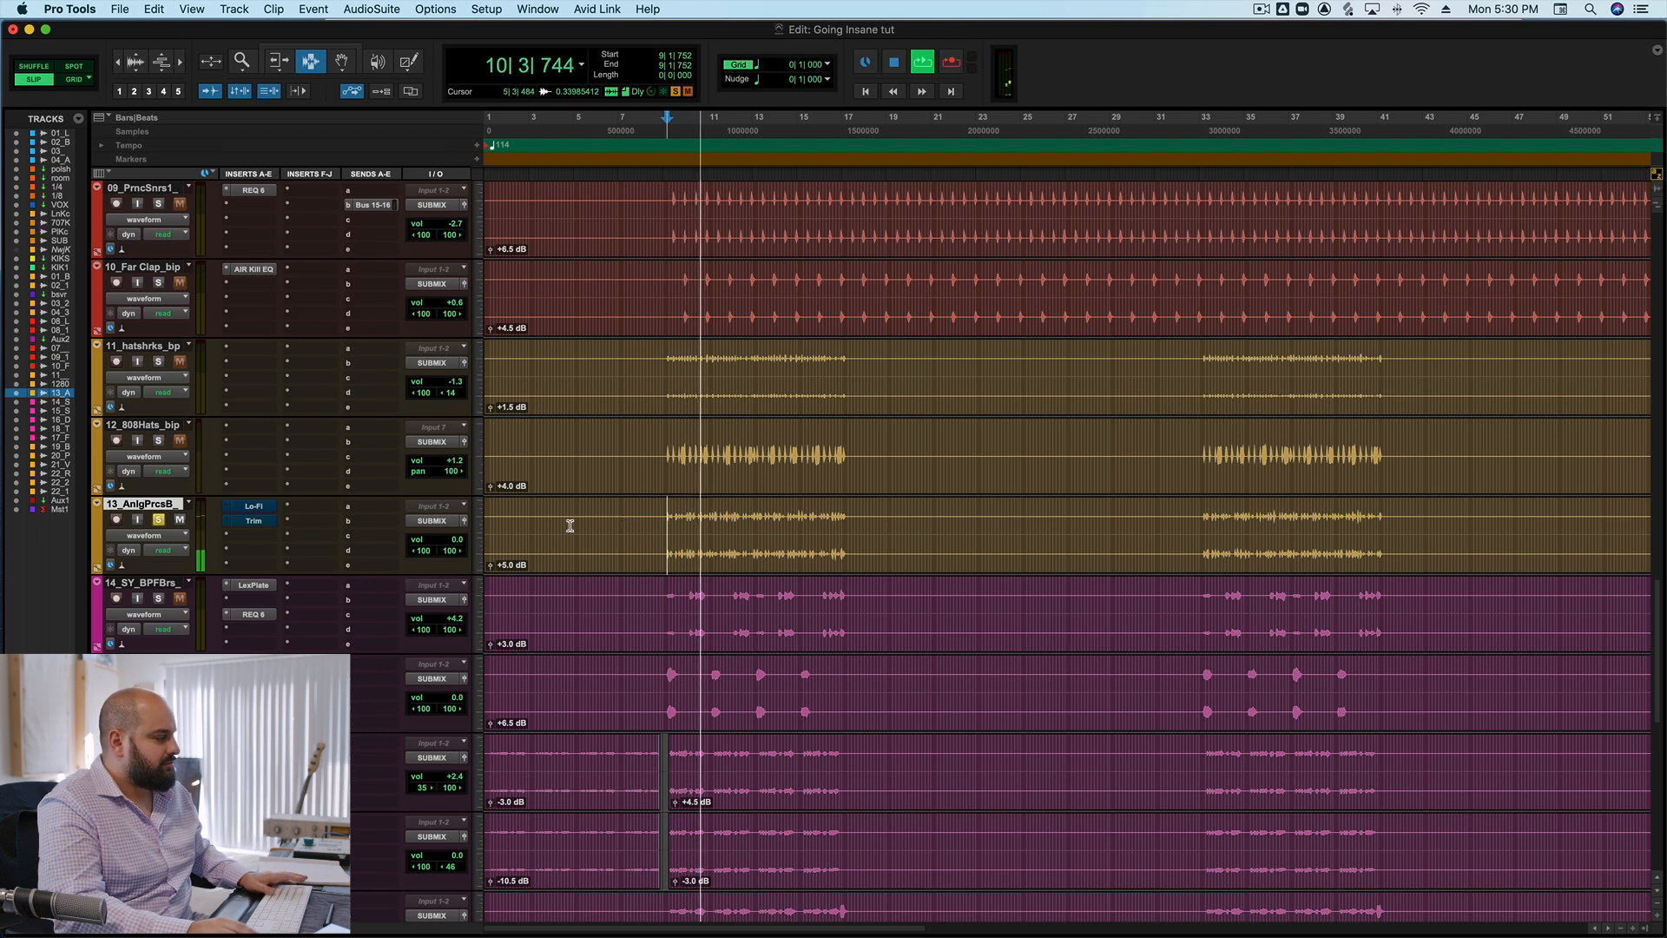
{"action": "left_click", "coordinate": [253, 505]}
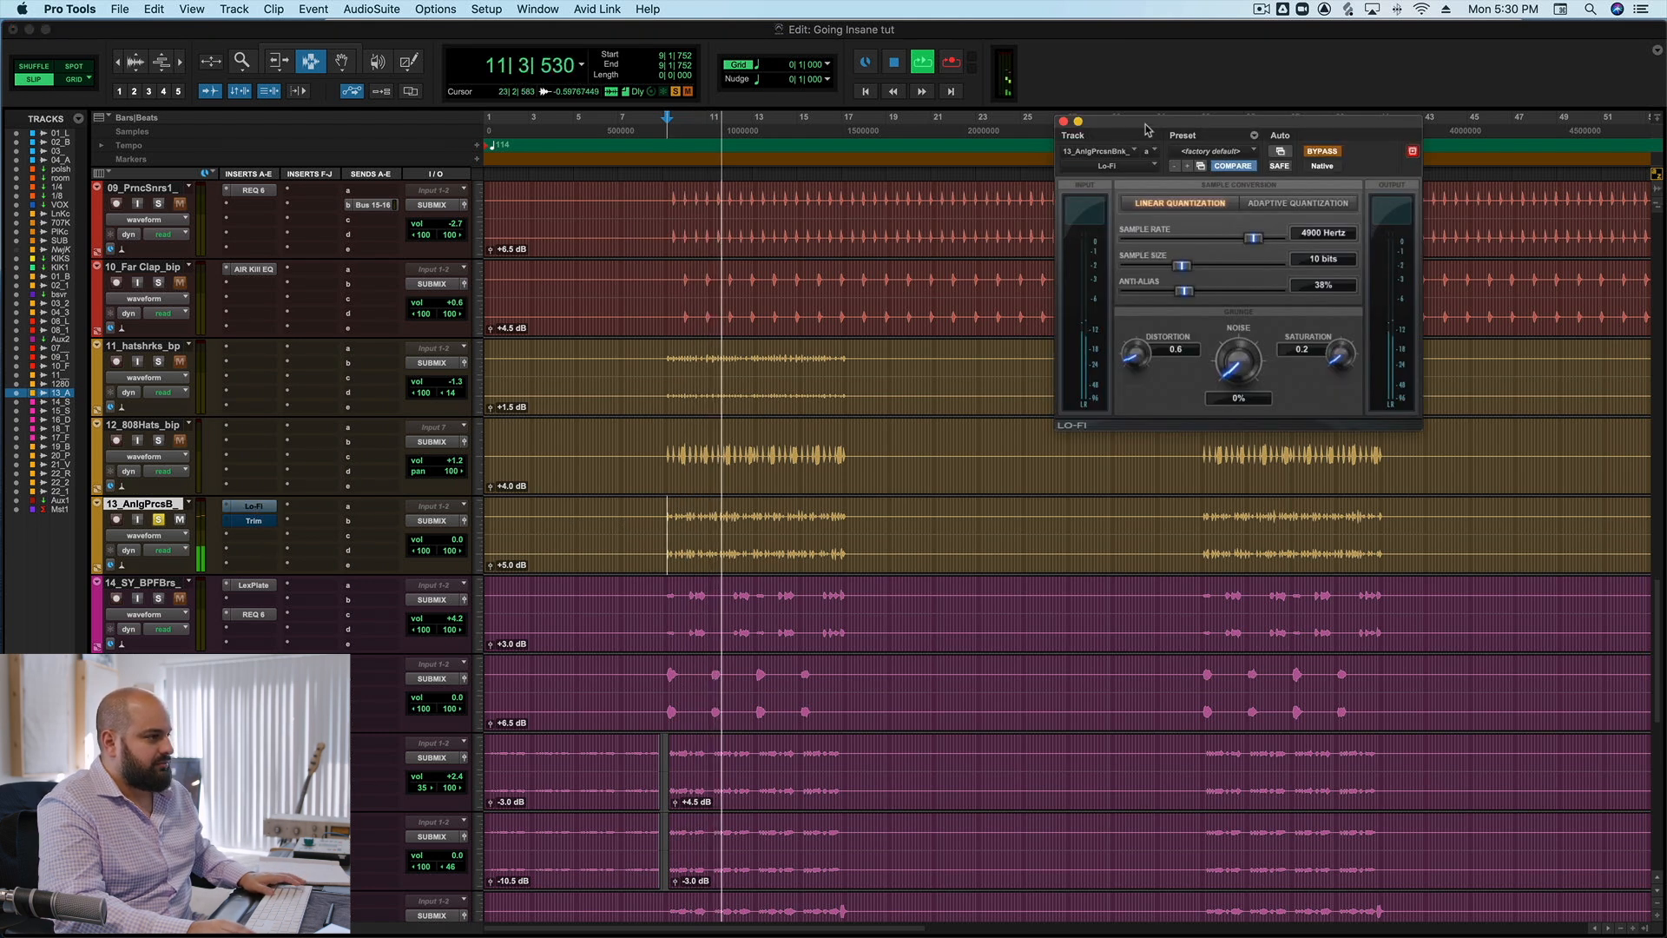
{"action": "left_click_drag", "start_coordinate": [1178, 32], "coordinate": [1173, 32]}
{"action": "key", "text": "space"}
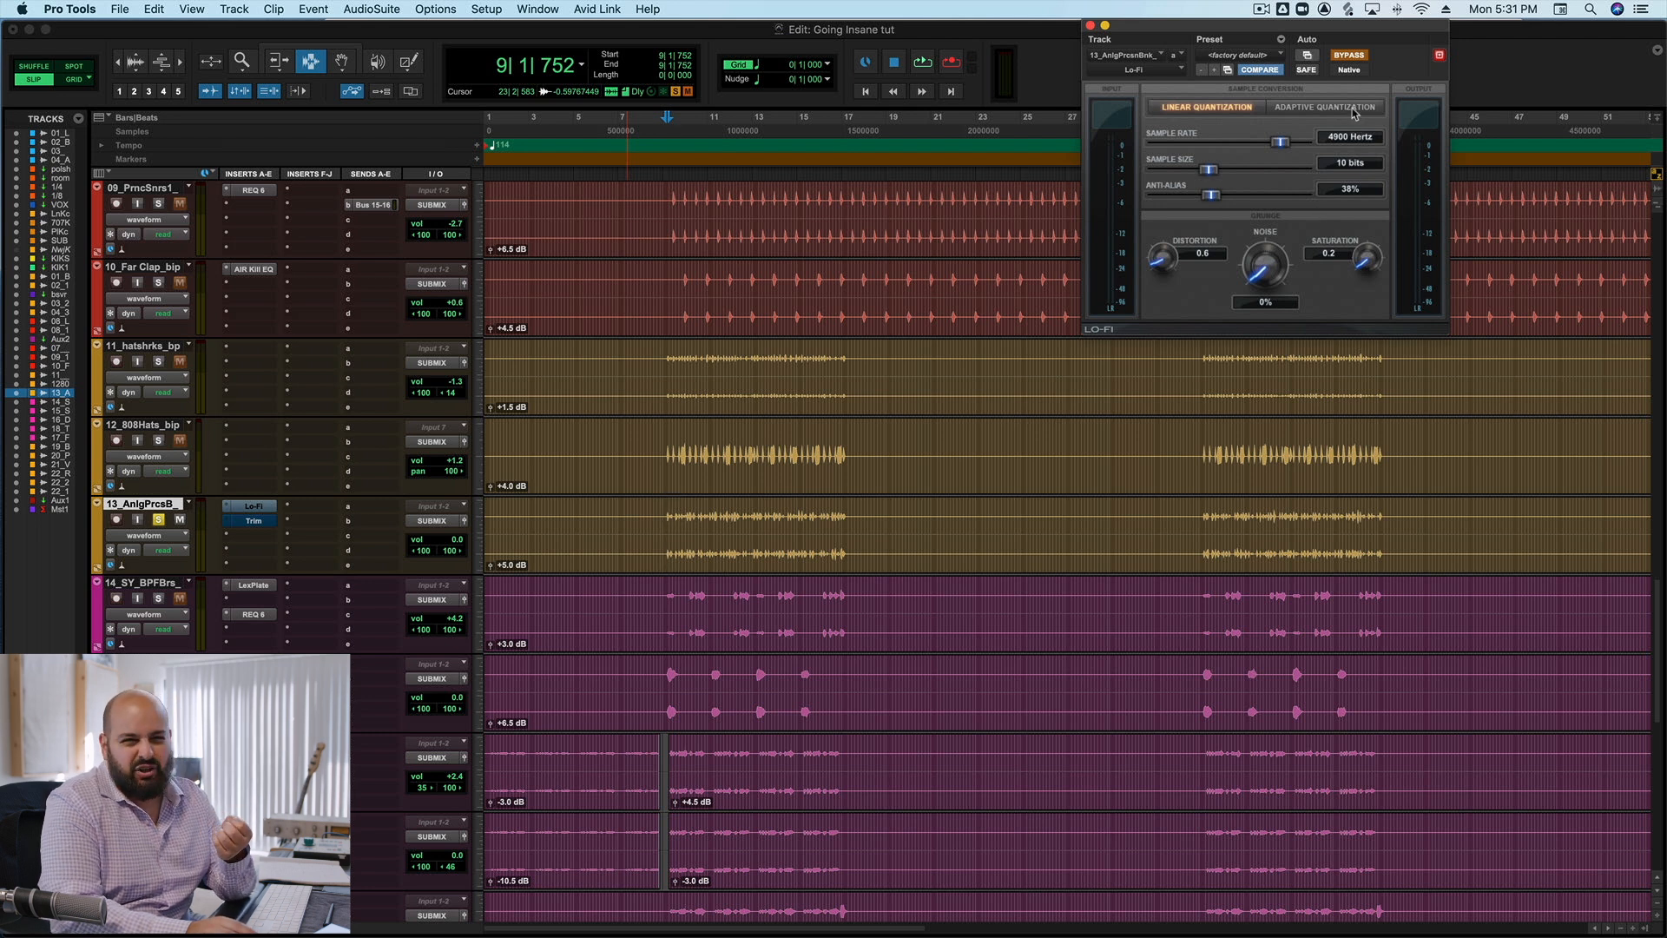
Reactivate Lo-Fi and Trim on 13_AnlgPrcsB and audition the processed percussion from bar 9.
{"action": "left_click", "coordinate": [1348, 56]}
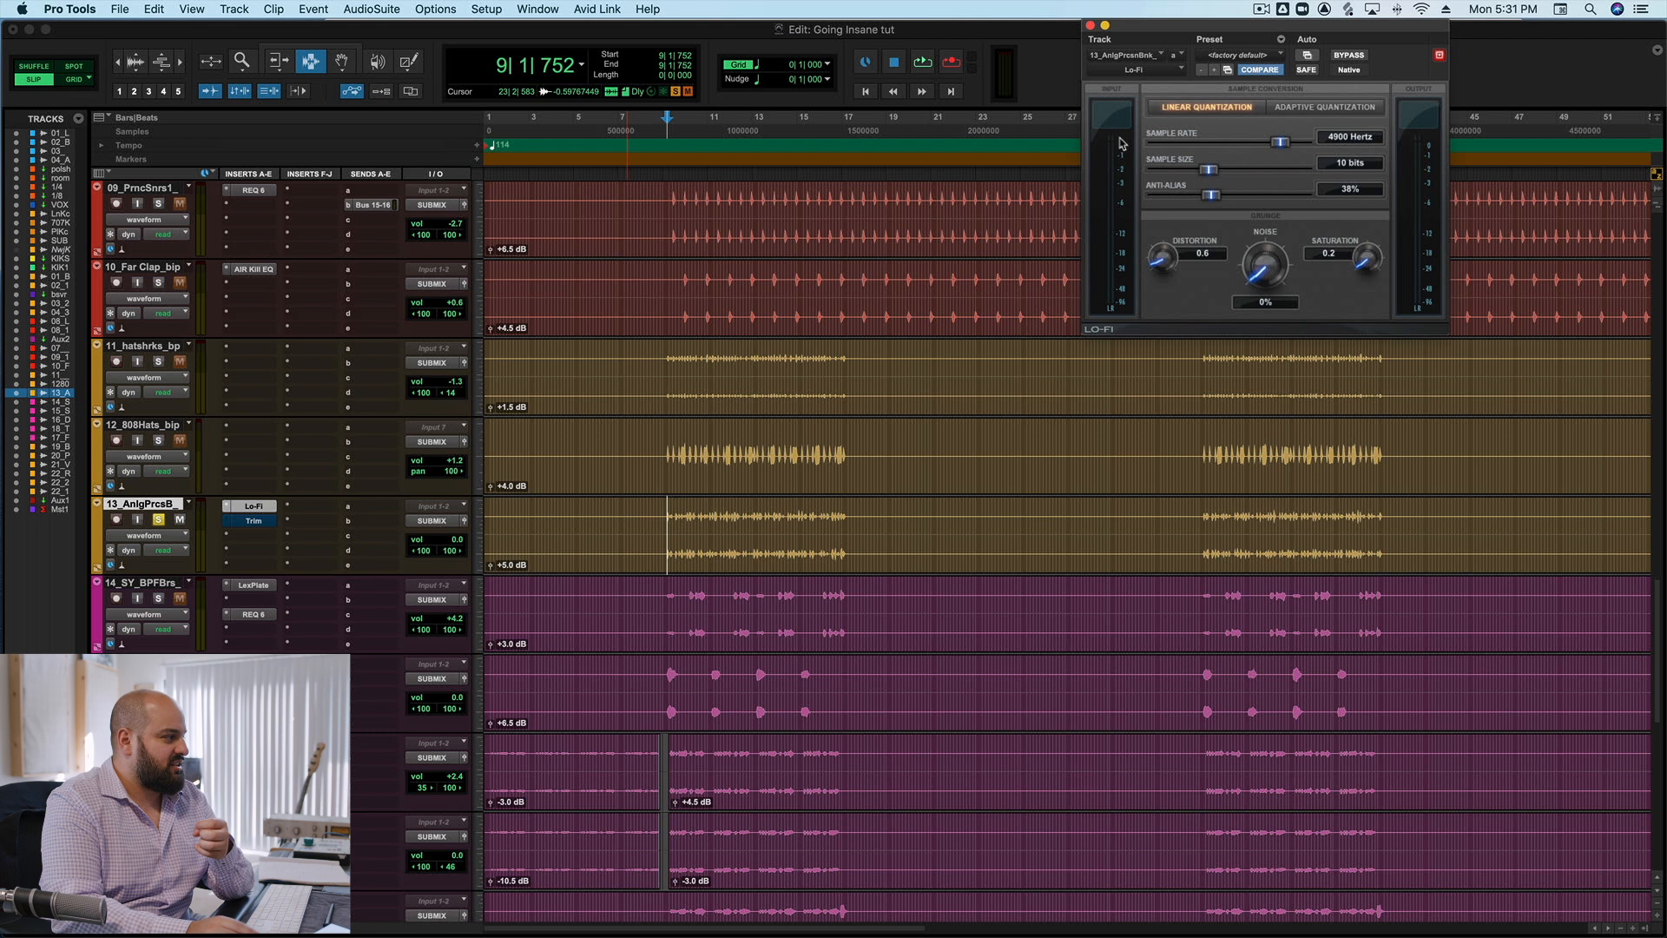
{"action": "left_click", "coordinate": [261, 521], "text": "super"}
{"action": "key", "text": "space"}
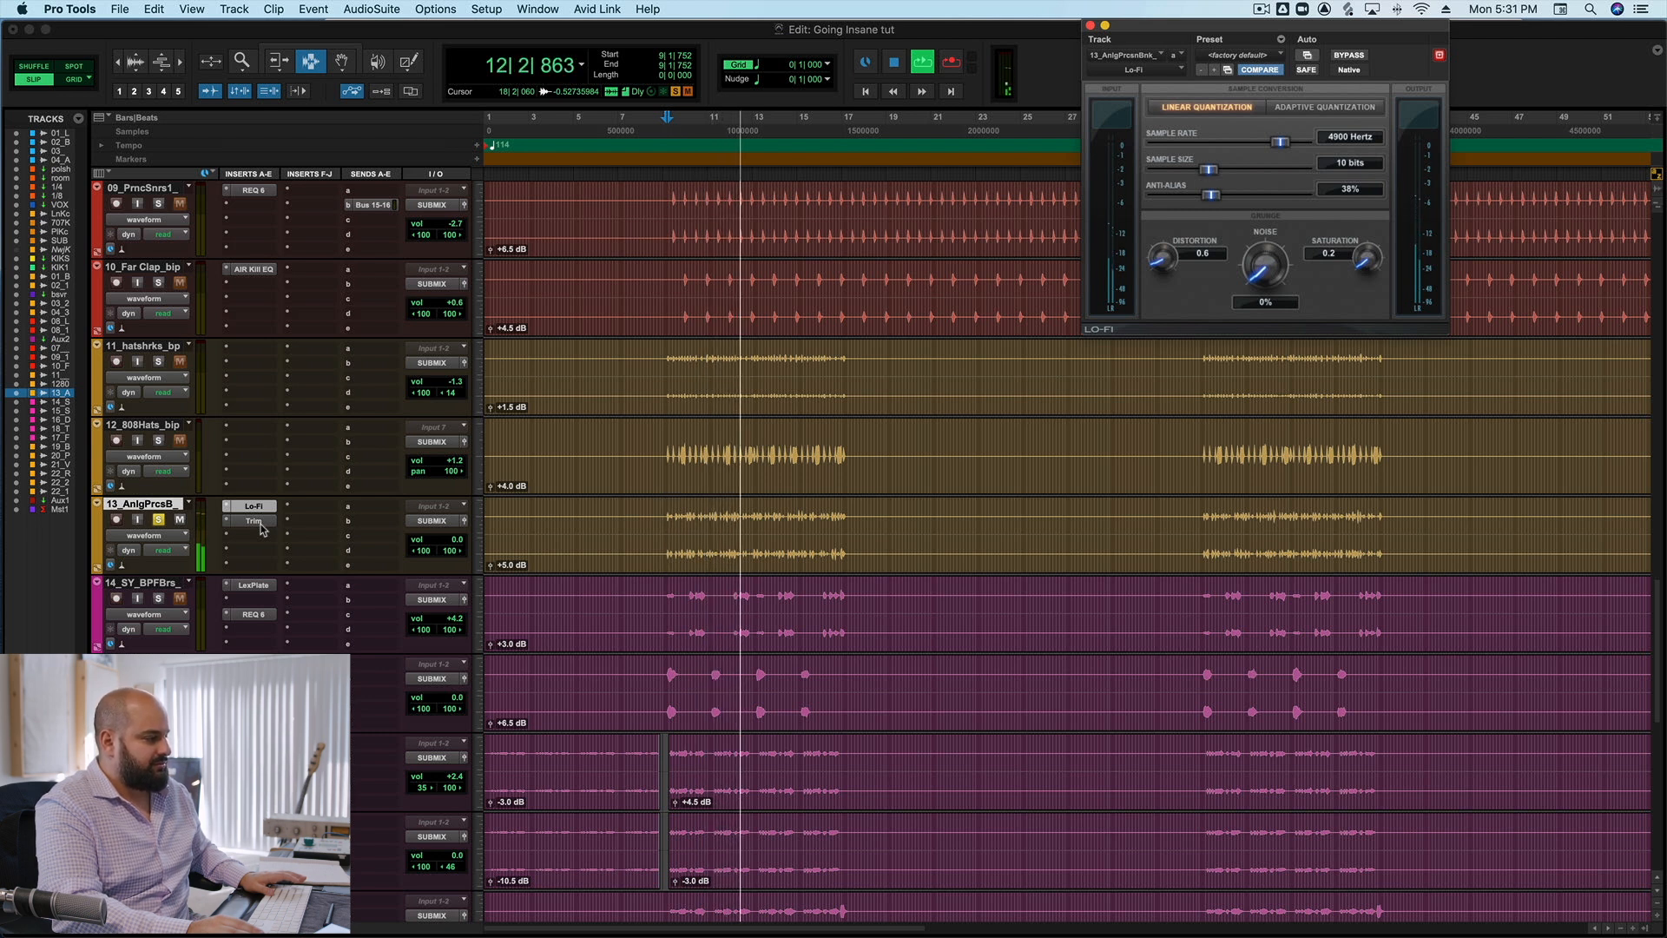
{"action": "key", "text": "space"}
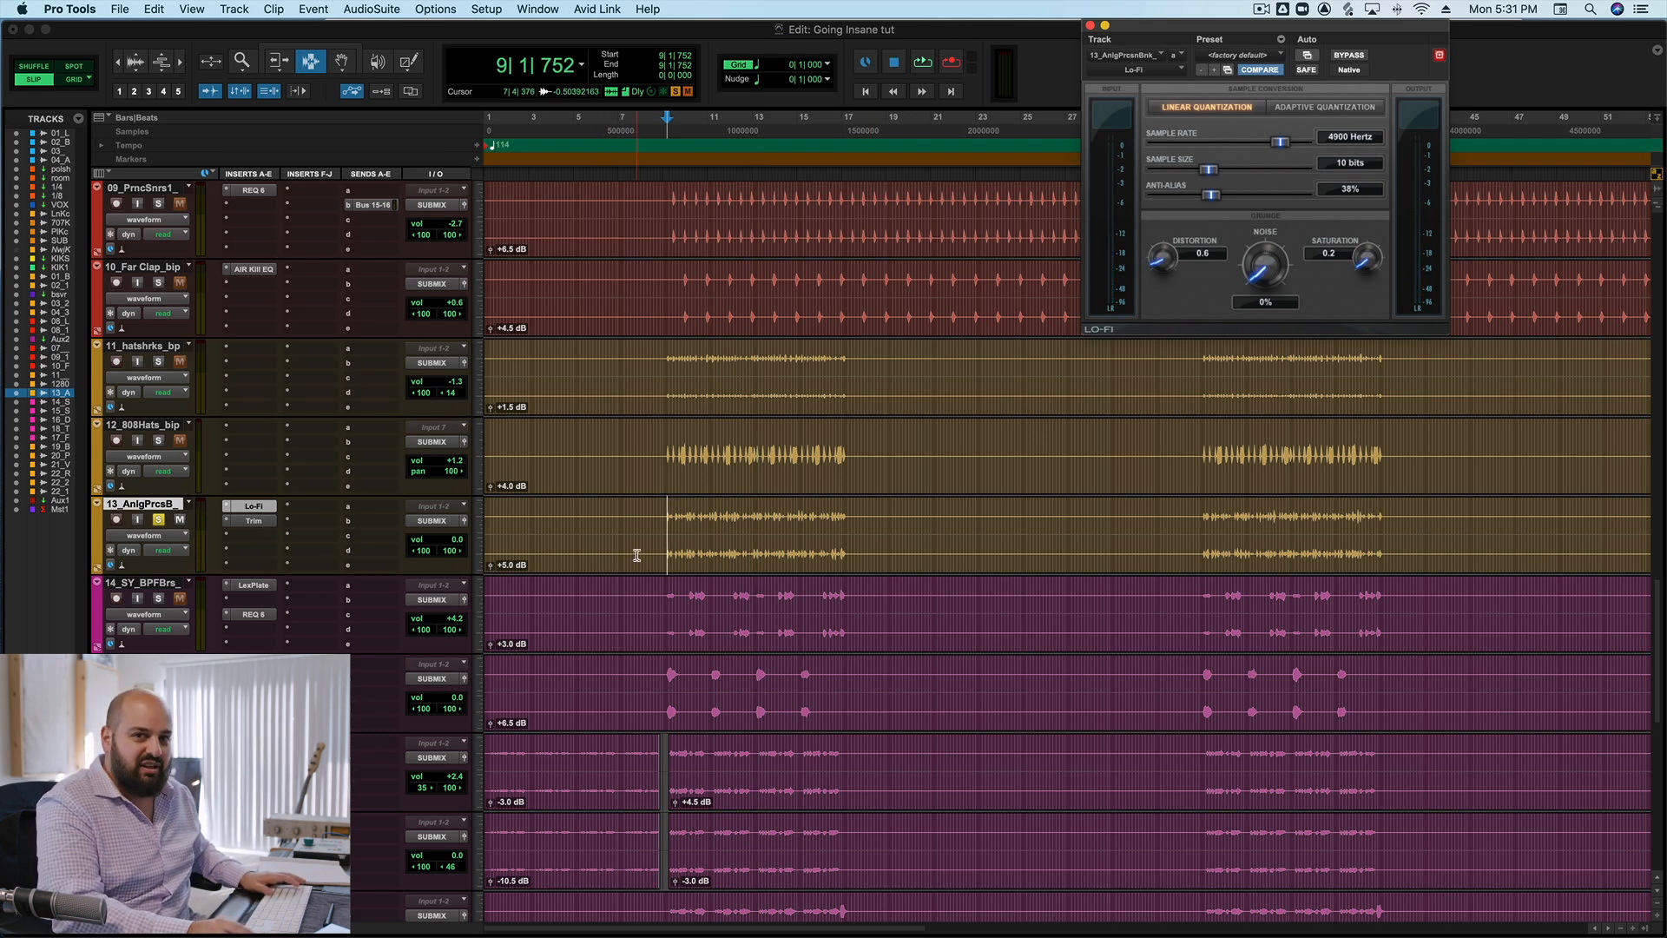
Unsolo 13_AnlgPrcsB and audition it in the full mix from bar 9, closing the Lo-Fi plug-in when done.
{"action": "left_click", "coordinate": [159, 519]}
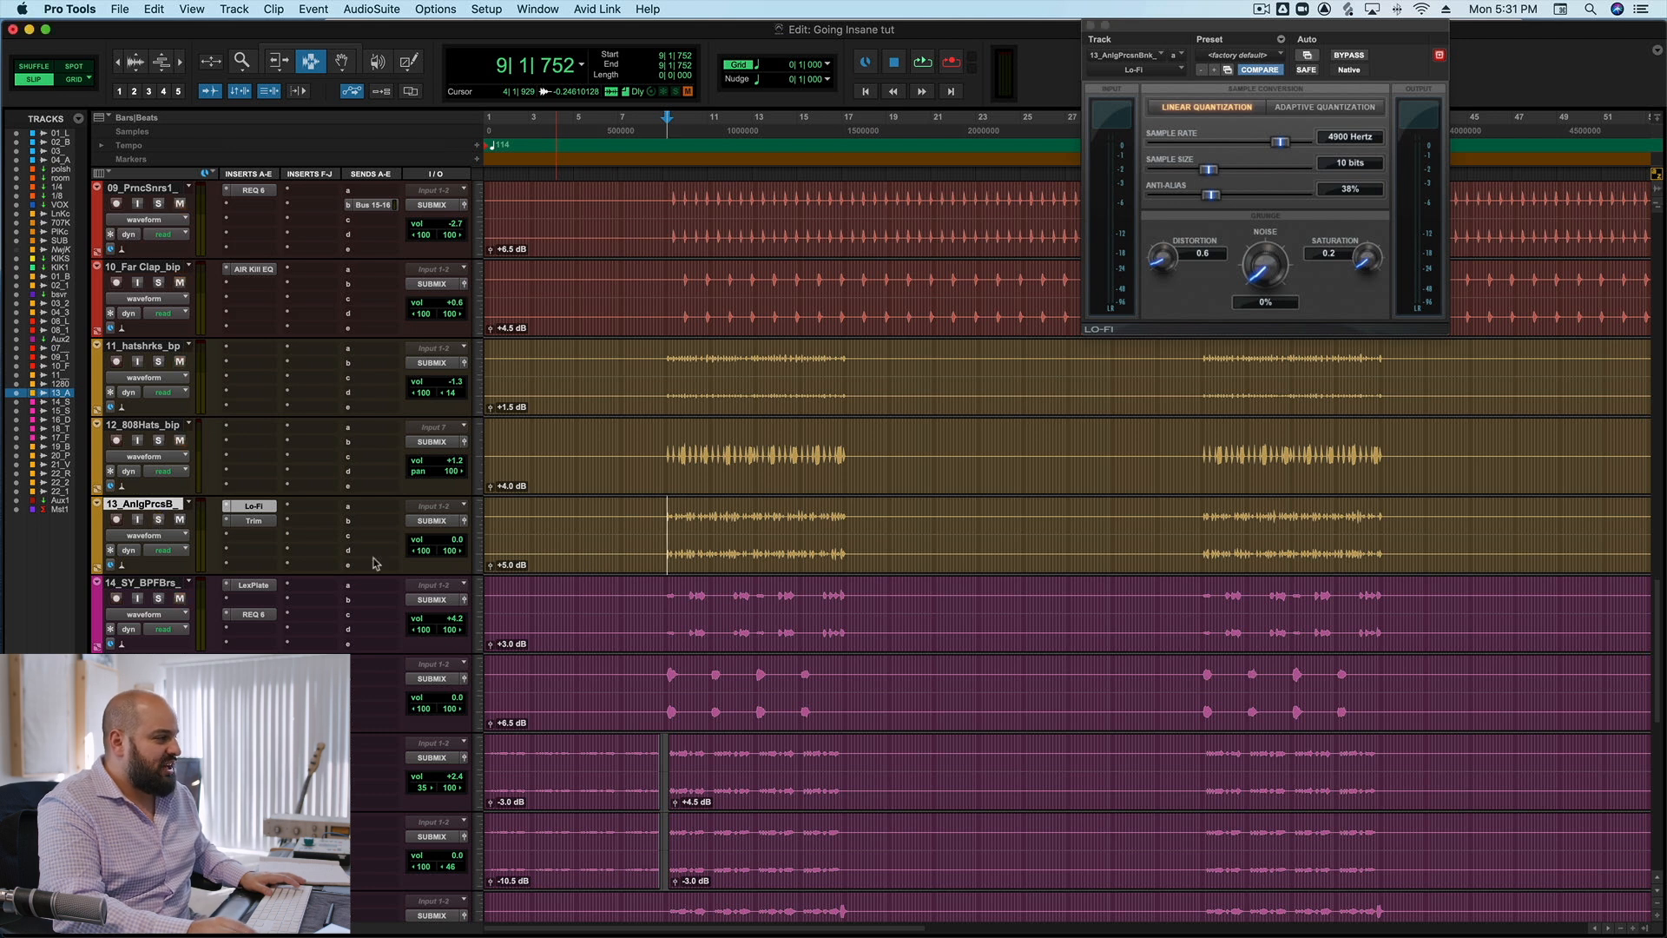
{"action": "key", "text": "space"}
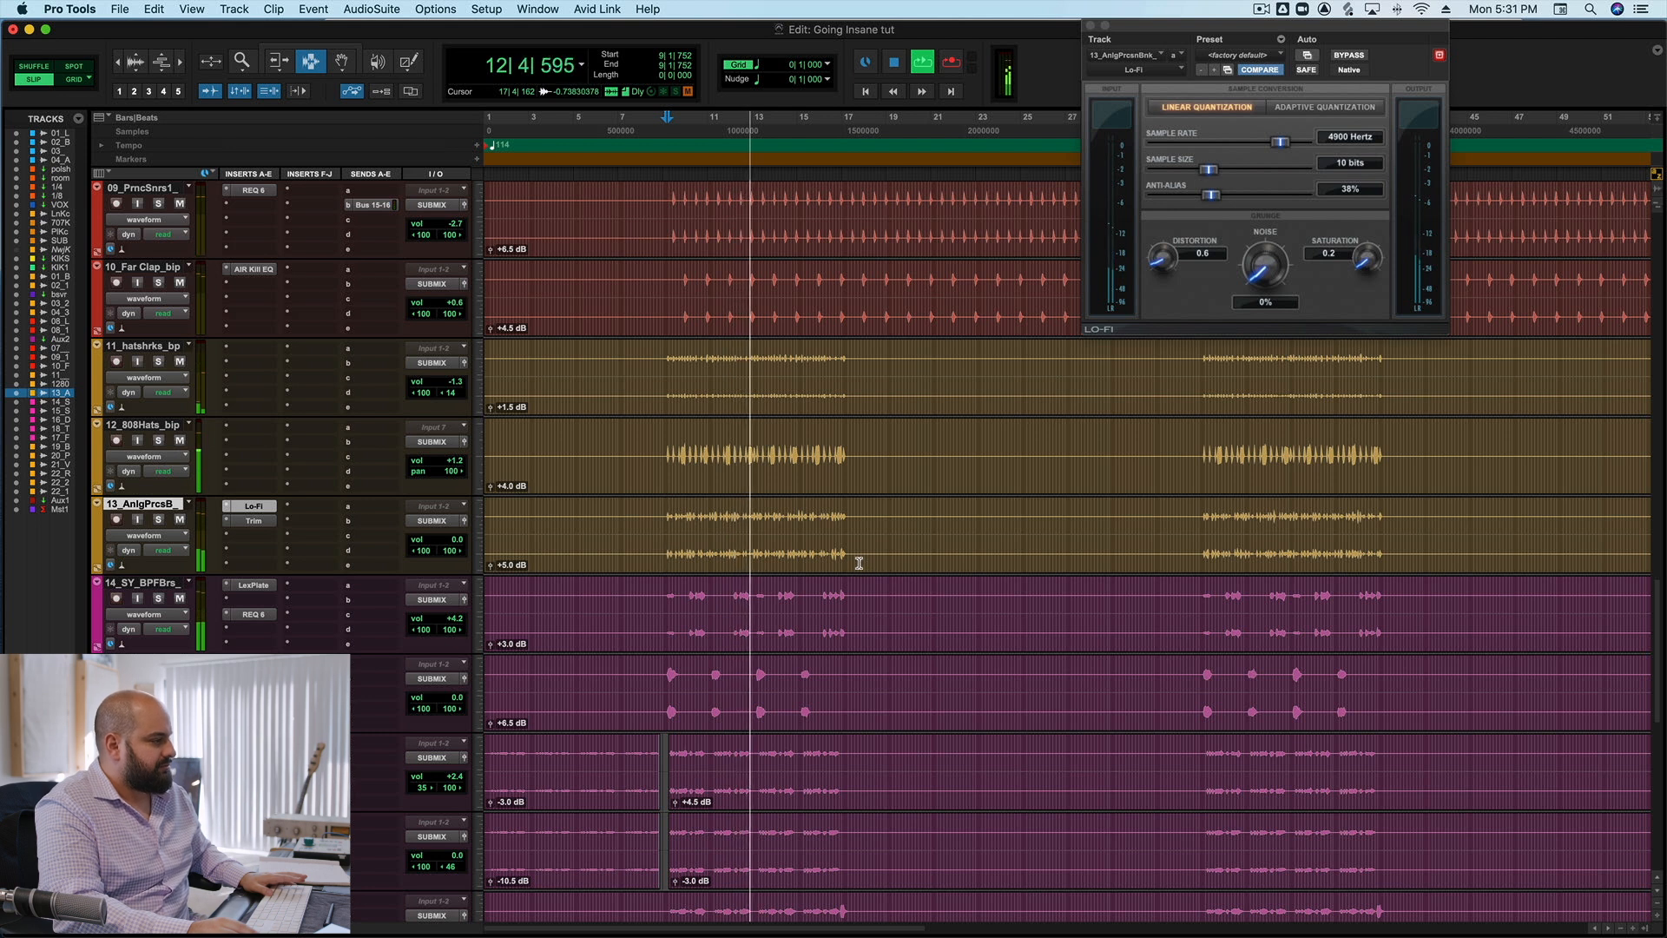
{"action": "key", "text": "space"}
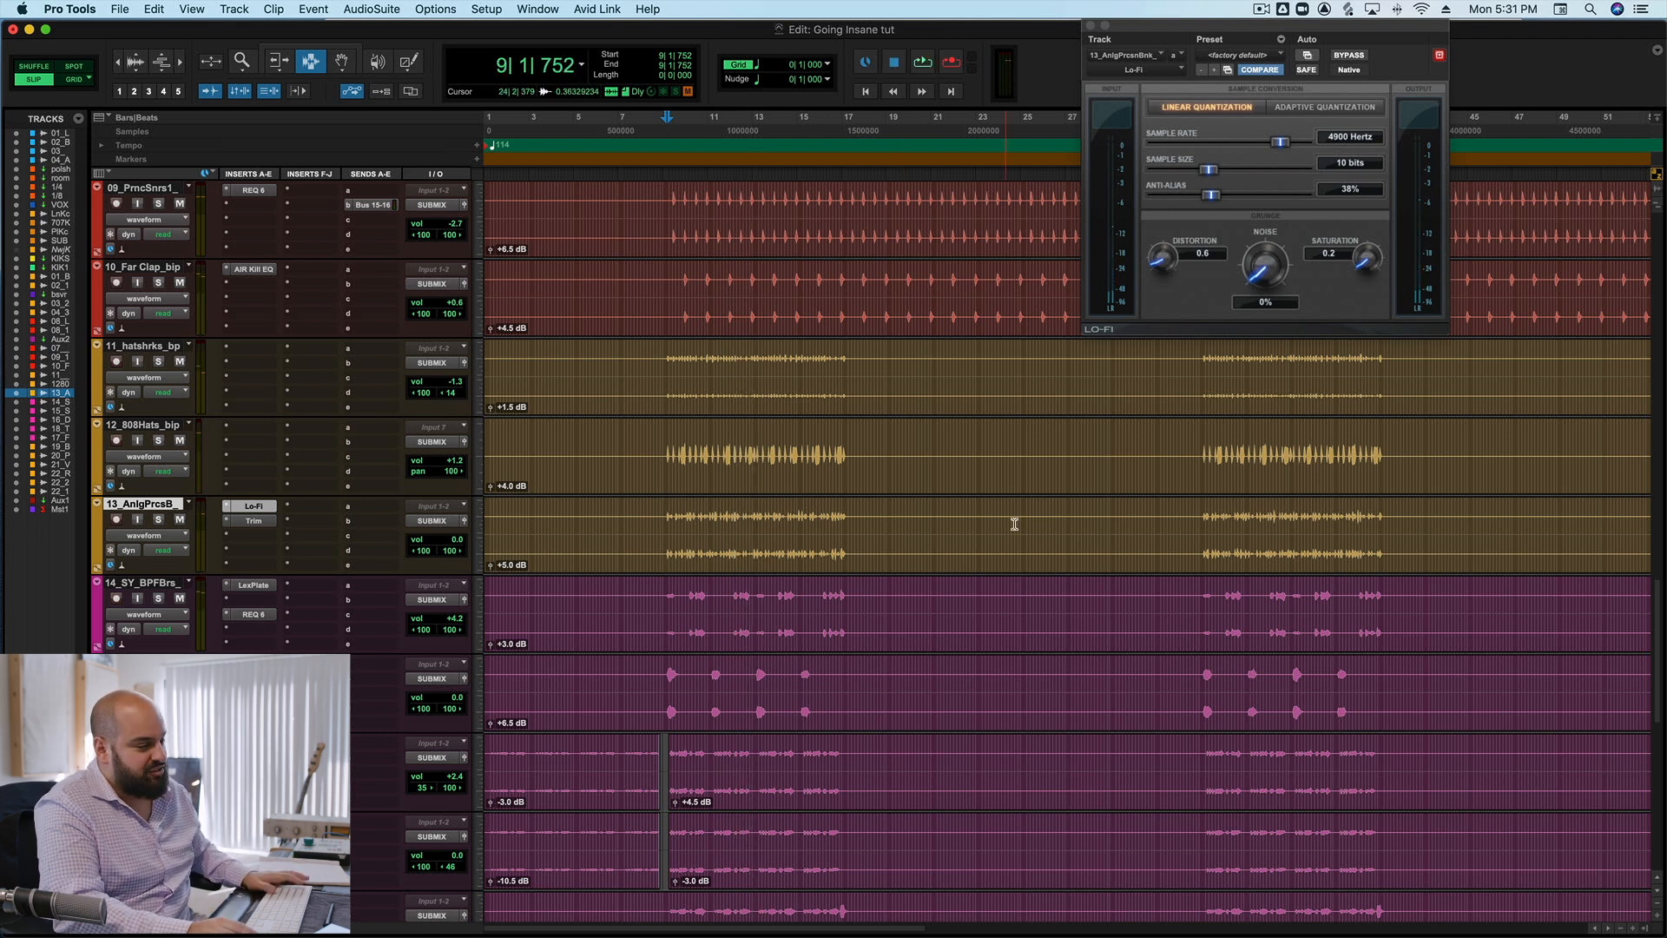
{"action": "scroll", "coordinate": [978, 508], "scroll_direction": "down", "scroll_amount": 2}
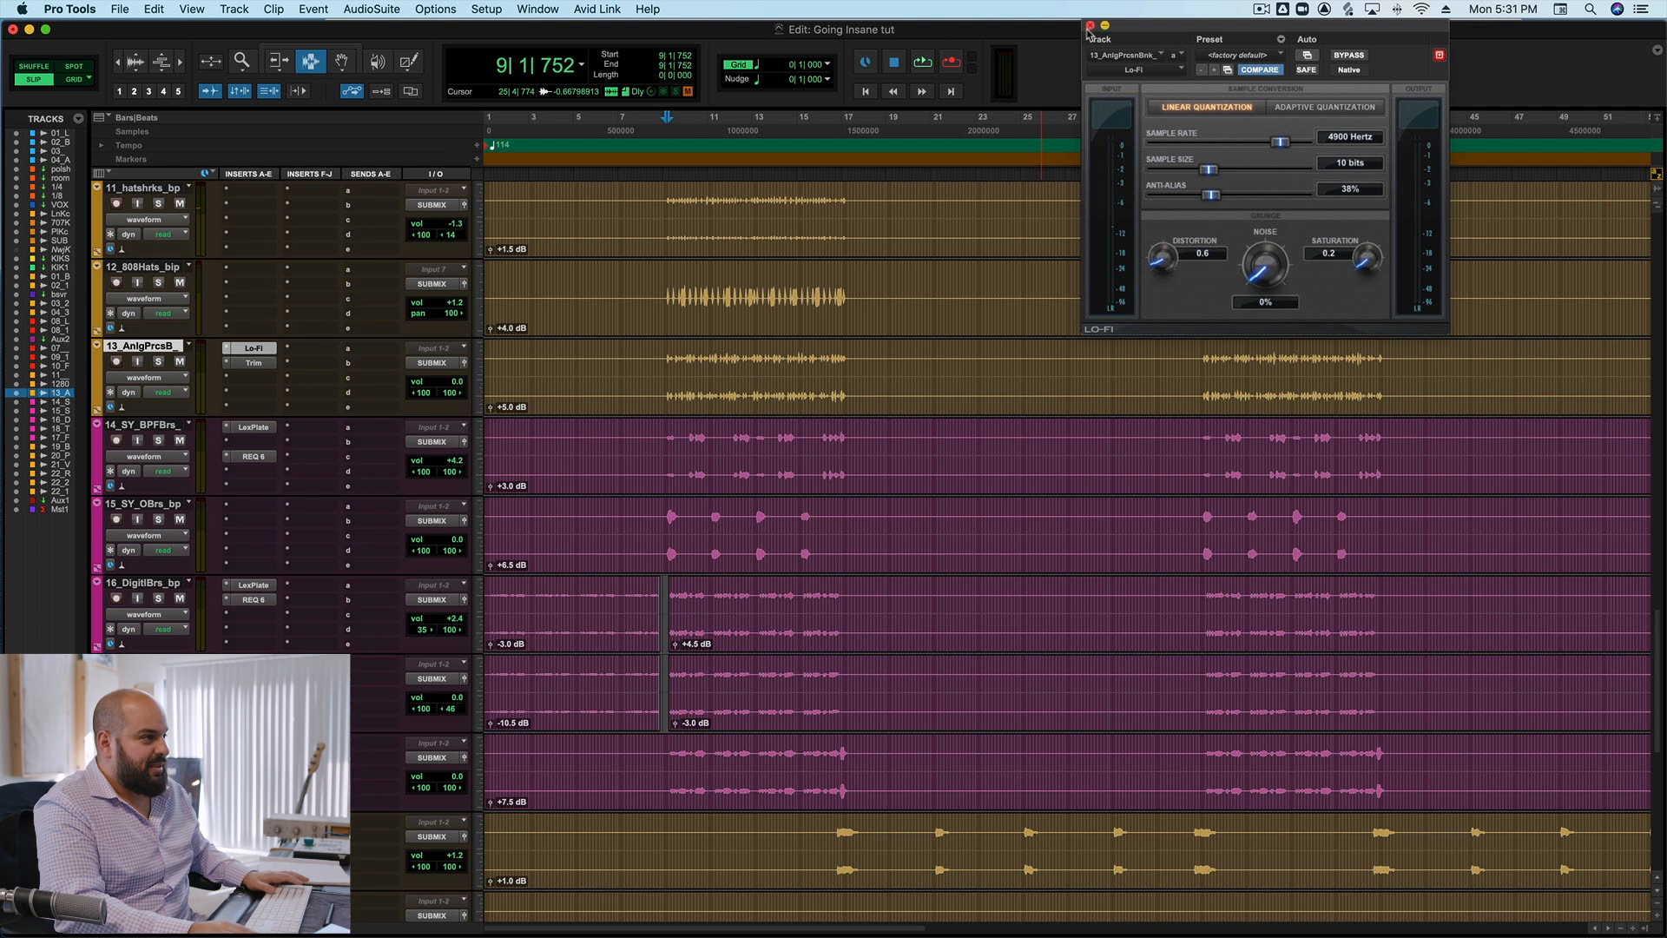
{"action": "left_click", "coordinate": [1091, 25]}
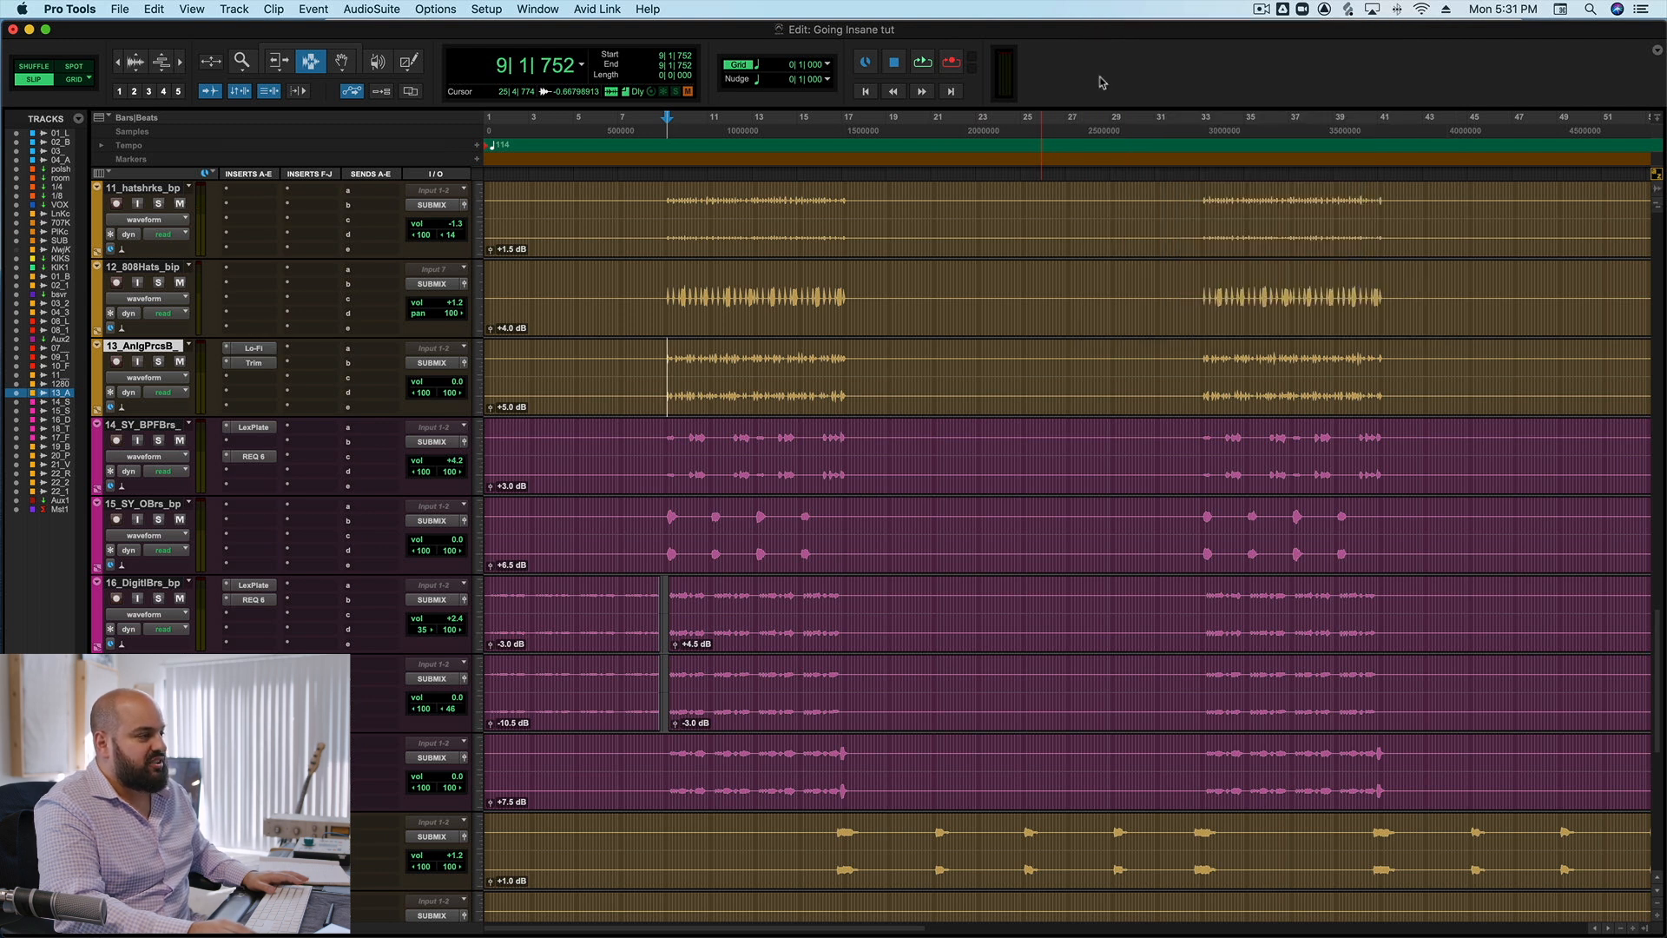
Open the PSP VintageWarmer2 plug-in on the Aux 1 submix track and place its window clear of the inserts.
{"action": "scroll", "coordinate": [954, 276], "scroll_direction": "down", "scroll_amount": 8}
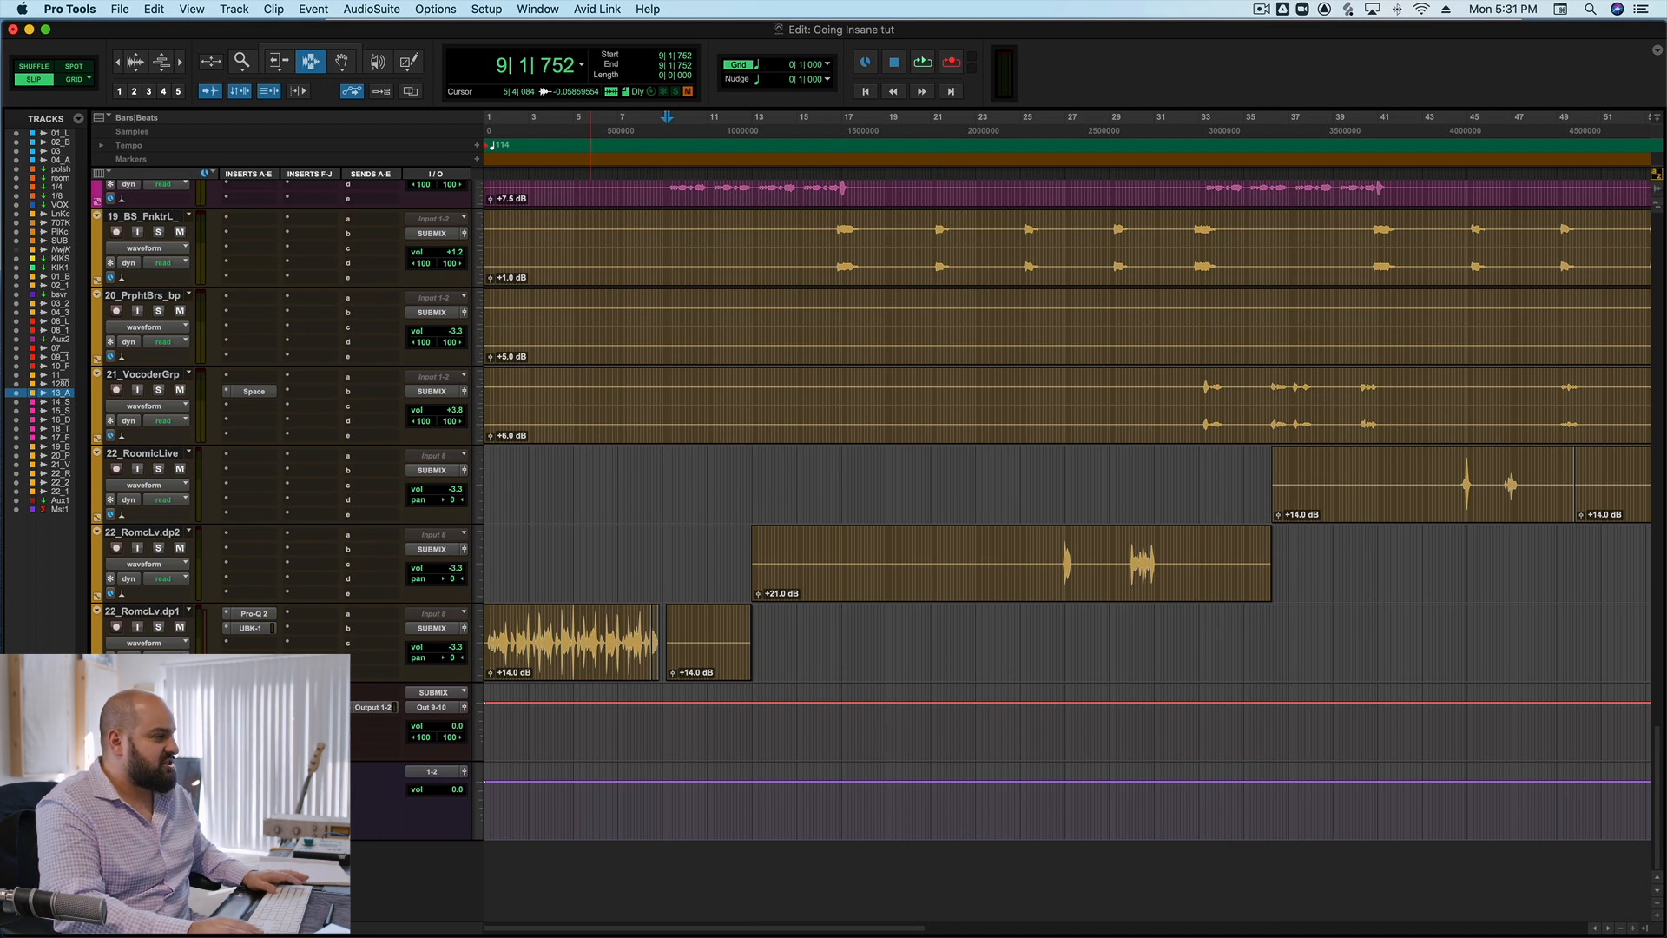
{"action": "left_click", "coordinate": [253, 707]}
{"action": "left_click_drag", "start_coordinate": [1212, 26], "coordinate": [996, 28]}
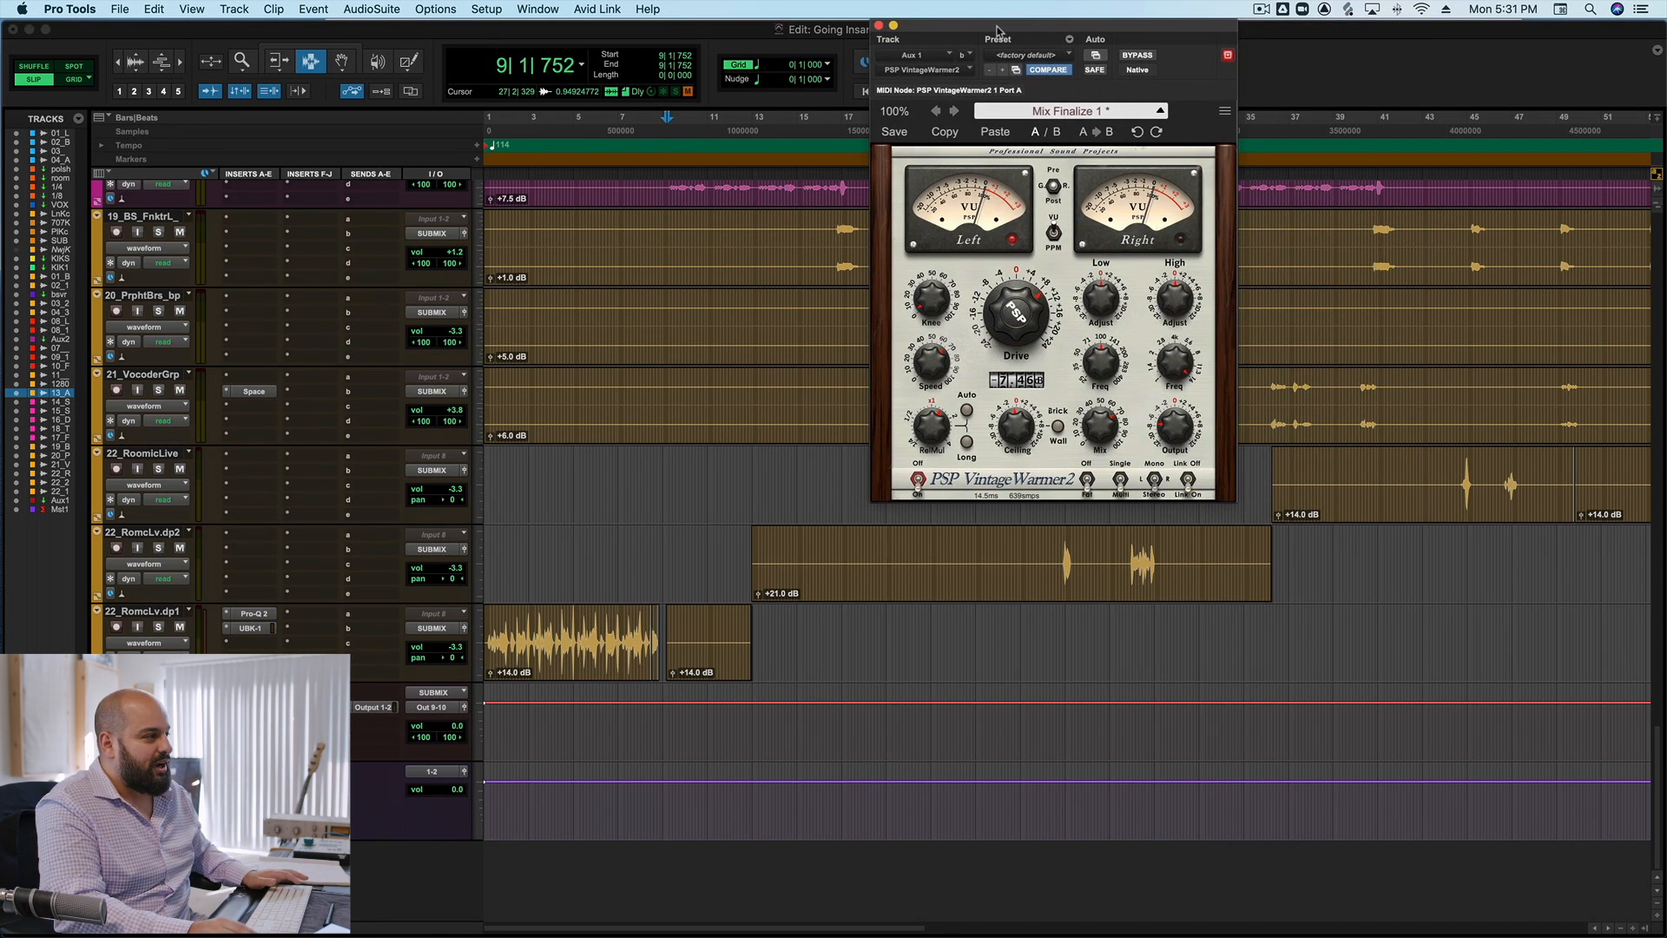
Set the playback start near the end of bar 16 and examine VintageWarmer2's rear-panel multiband saturation and release settings.
{"action": "left_click", "coordinate": [836, 234]}
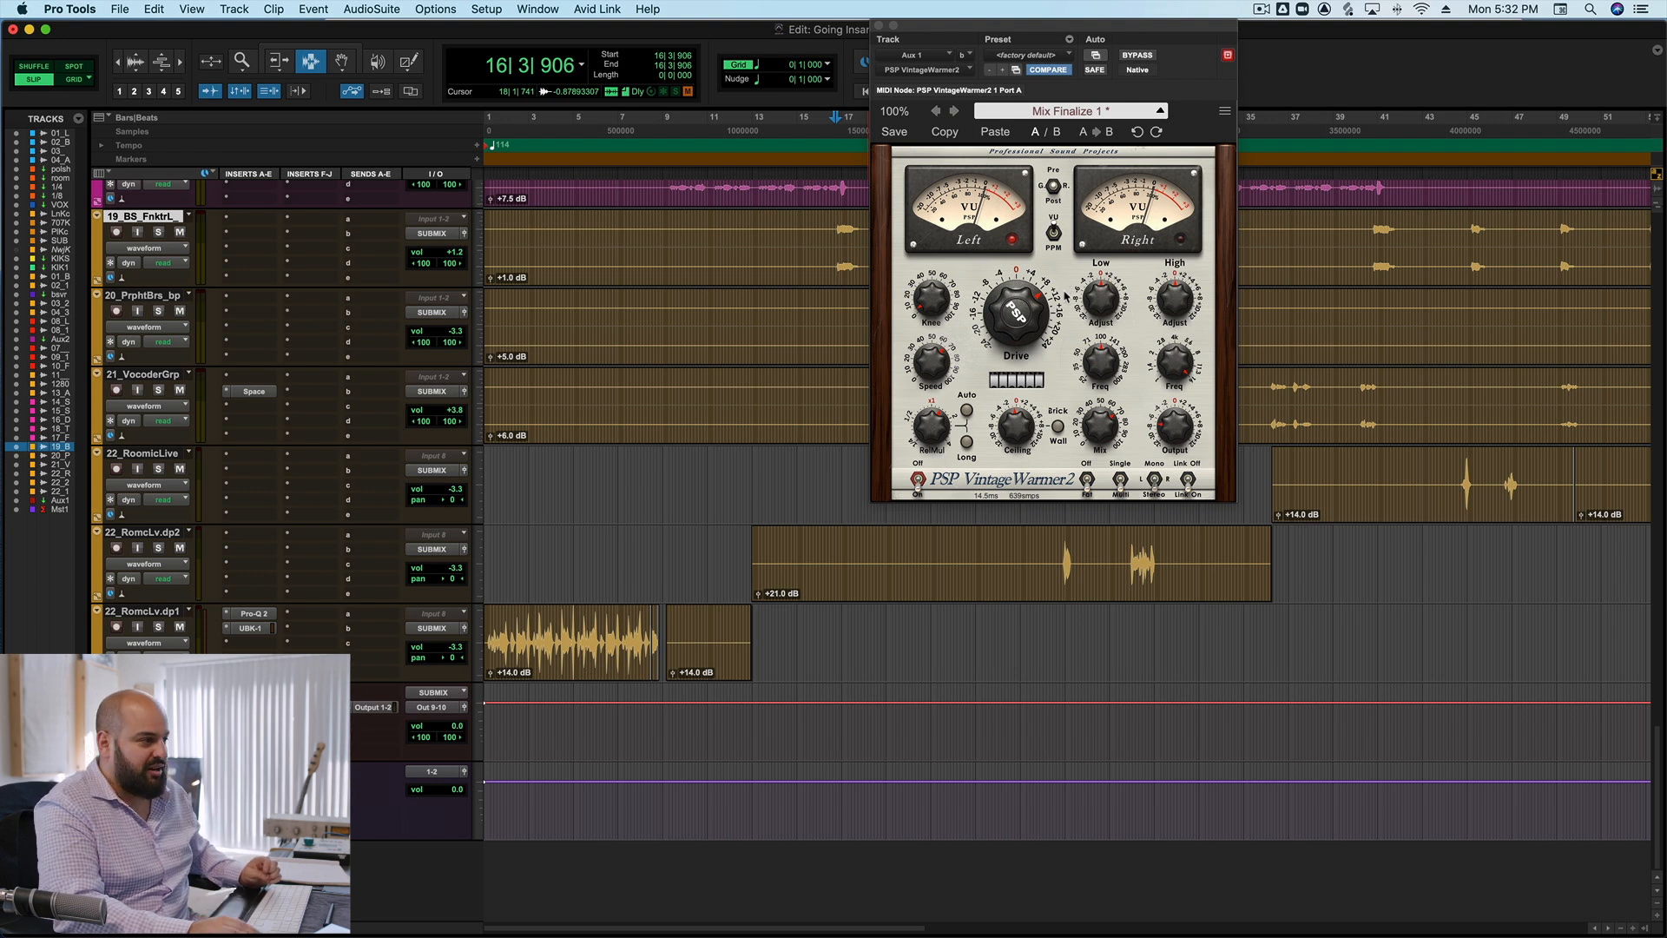
{"action": "left_click", "coordinate": [1013, 487]}
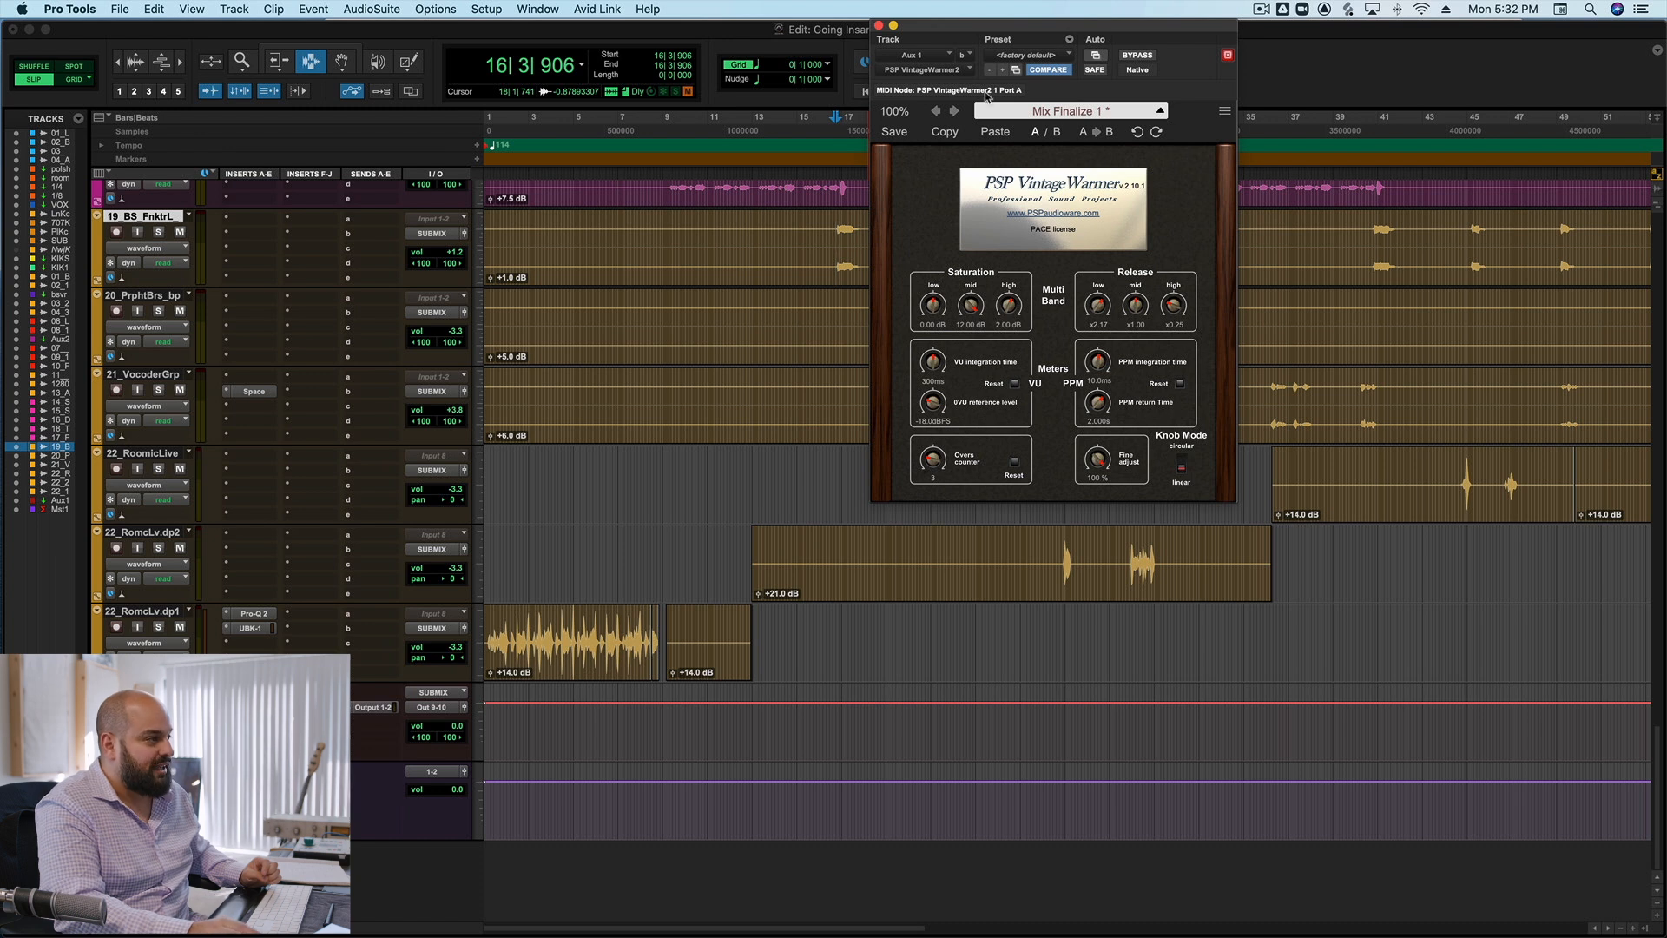
{"action": "left_click", "coordinate": [1061, 199]}
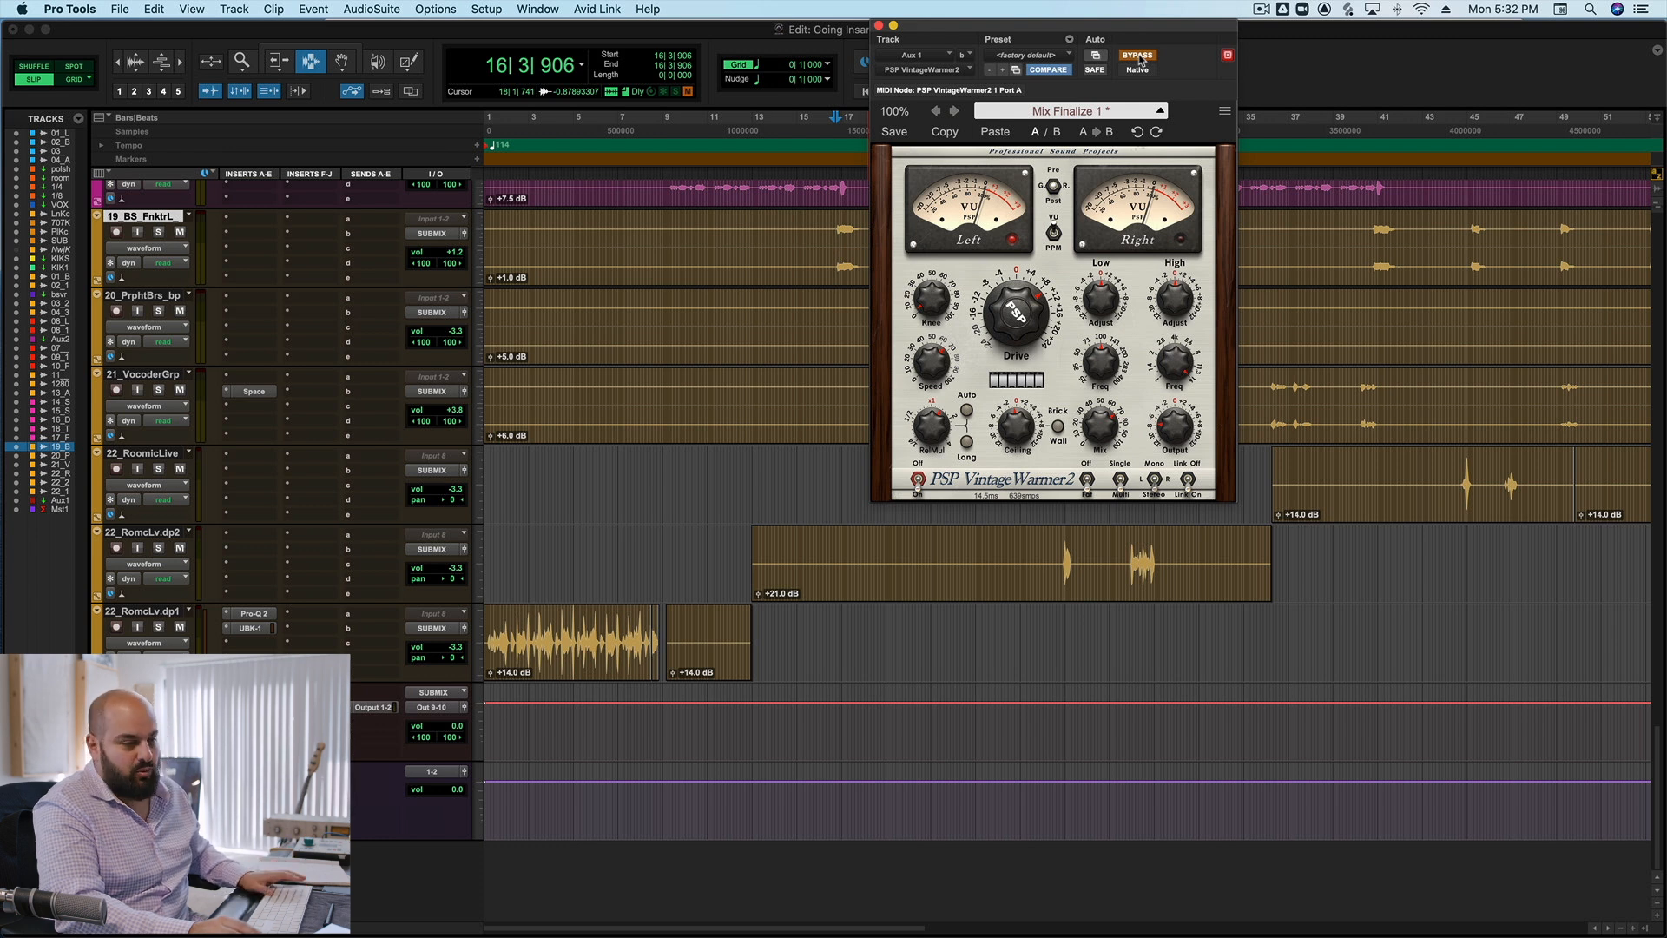
Play the full mix from bar 16 while toggling VintageWarmer2's bypass to compare the processed and unprocessed sound.
{"action": "key", "text": "space"}
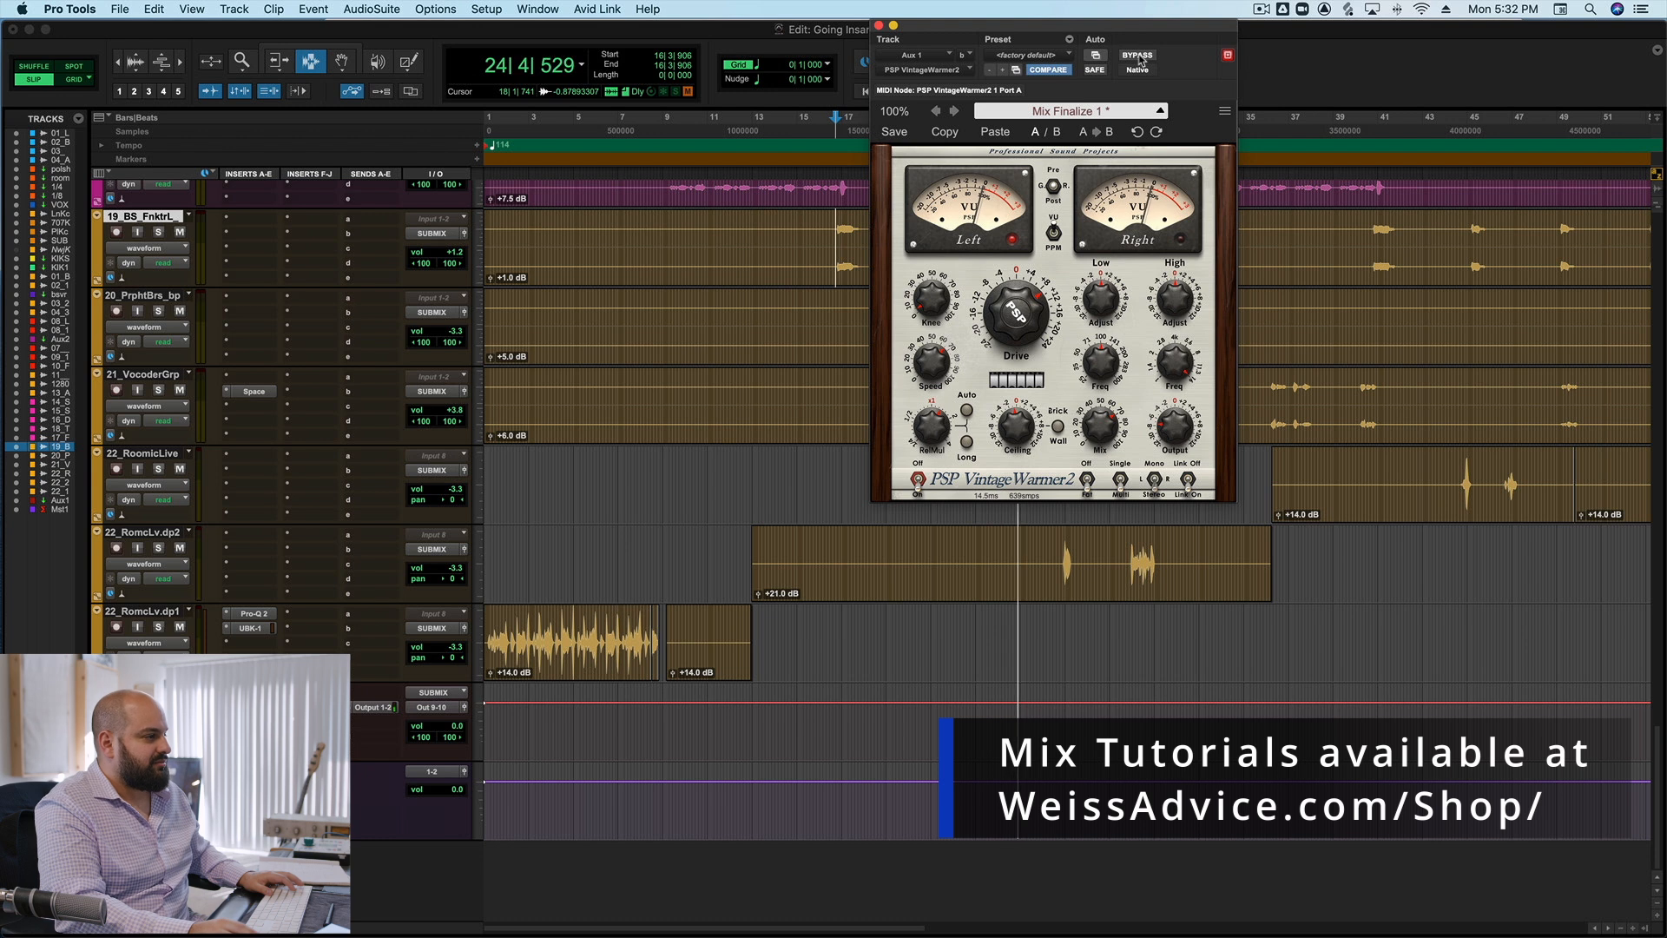
{"action": "left_click", "coordinate": [1137, 55]}
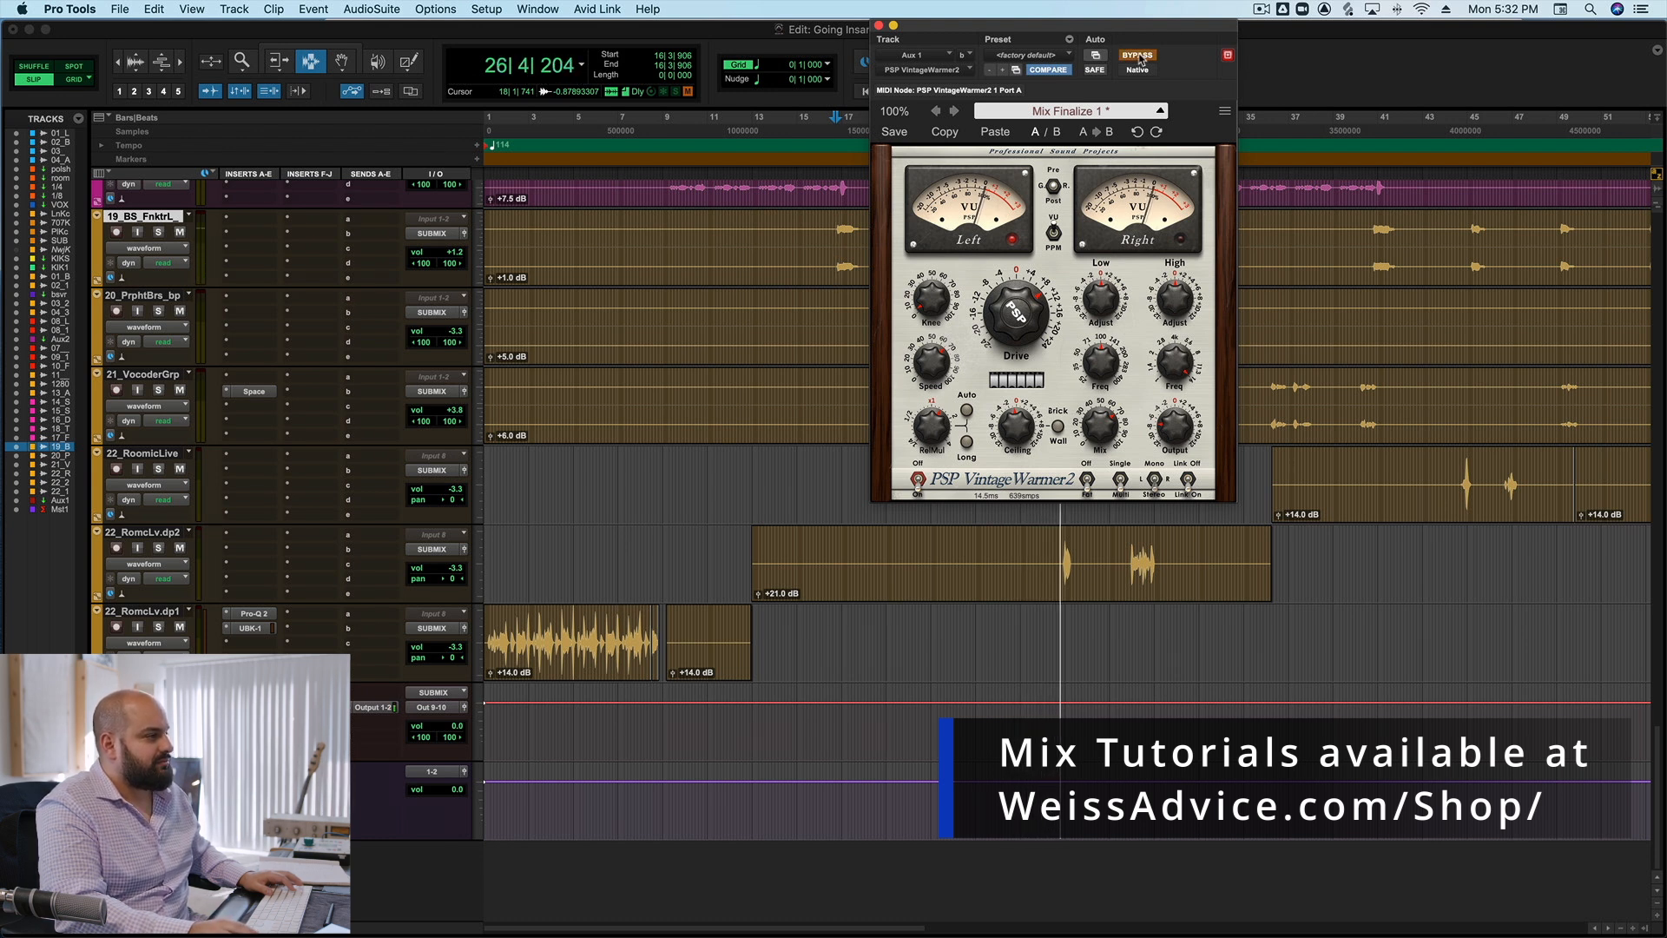
{"action": "left_click", "coordinate": [1137, 55]}
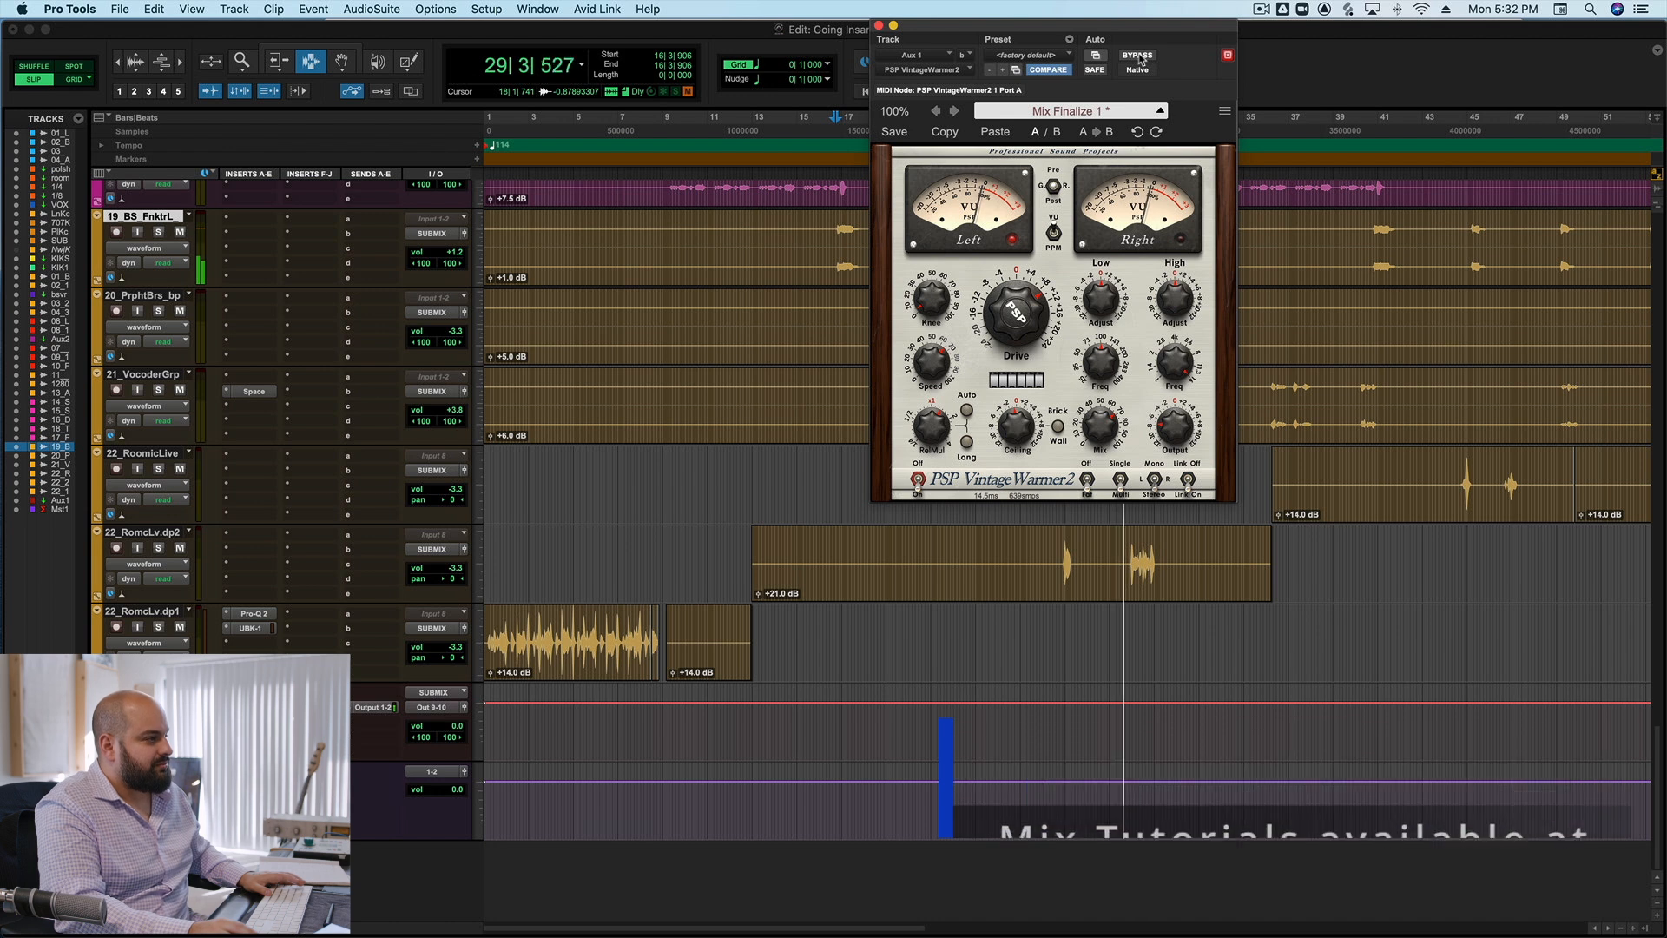
Stop the full-mix playback and close the VintageWarmer2 plug-in on Aux 1.
{"action": "key", "text": "space"}
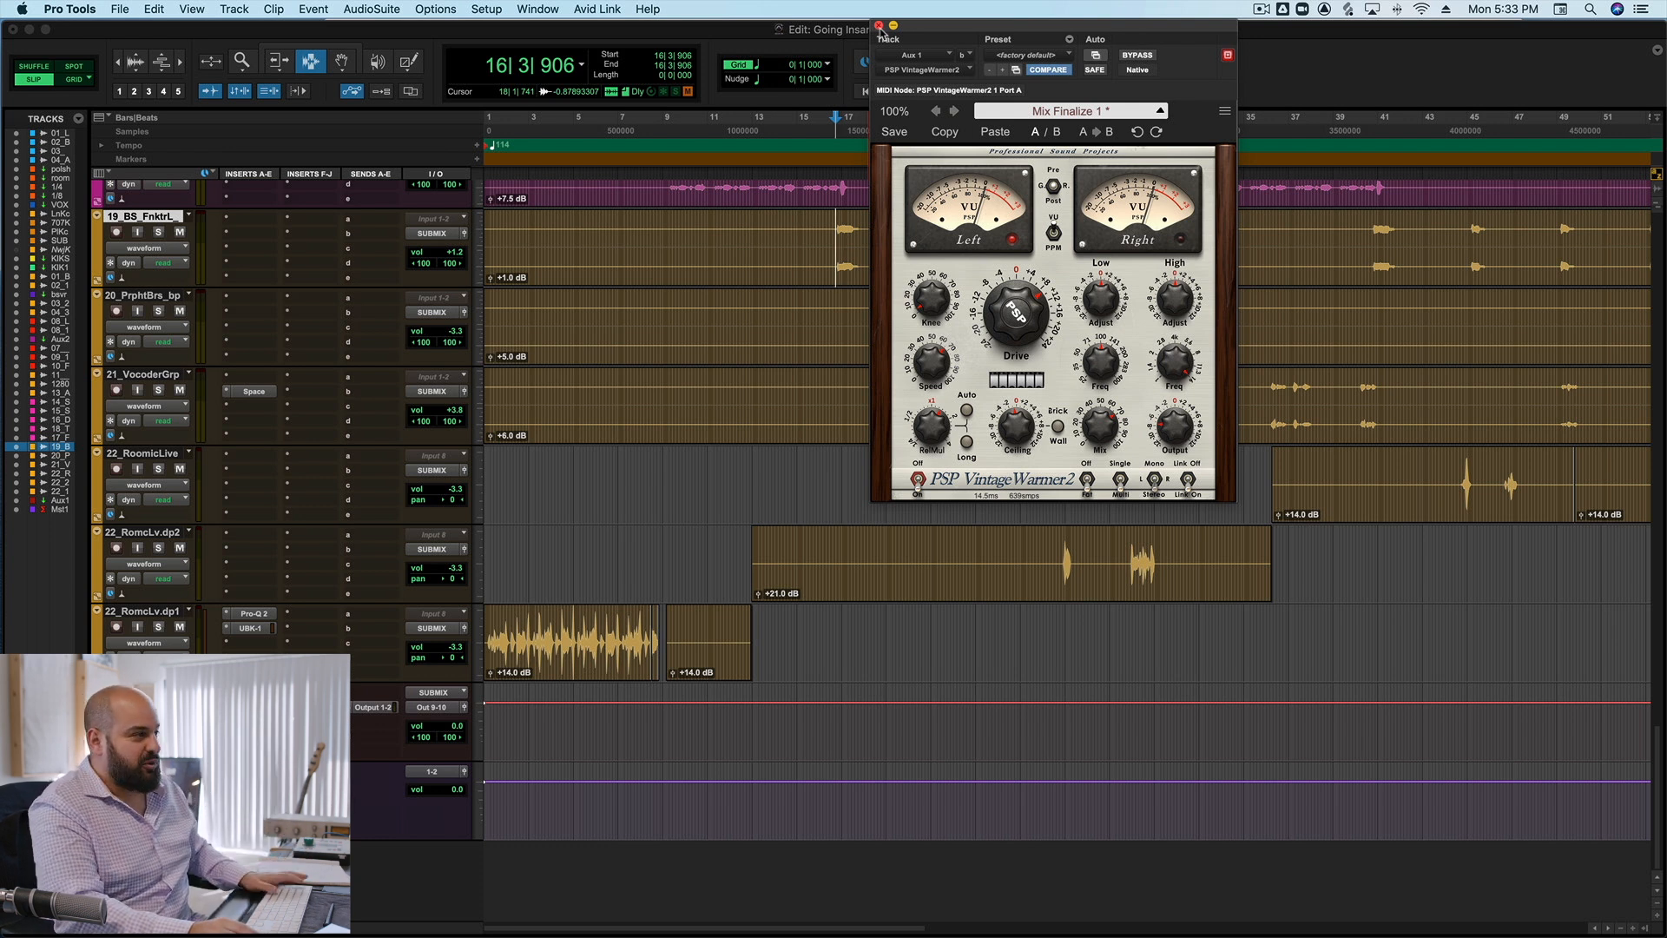
{"action": "left_click", "coordinate": [878, 26]}
Set the playback start at bar 9 on 01_Bass, solo the track and open its PSP VintageWarmer plug-in.
{"action": "scroll", "coordinate": [868, 357], "scroll_direction": "up", "scroll_amount": 10}
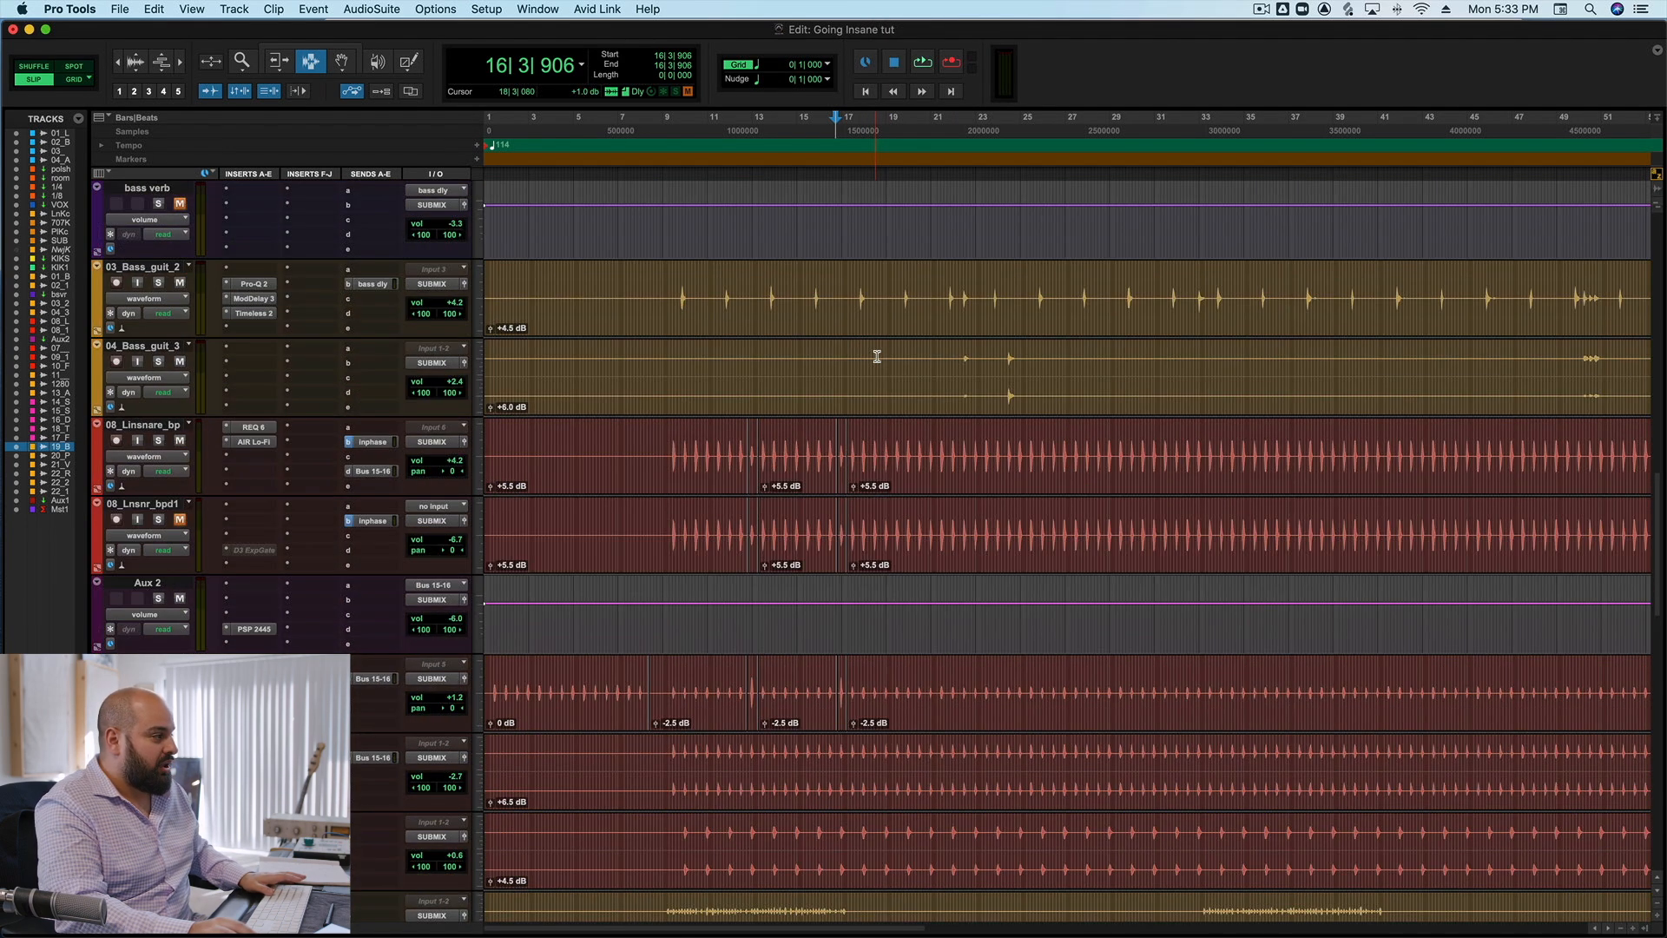
{"action": "scroll", "coordinate": [877, 356], "scroll_direction": "up", "scroll_amount": 10}
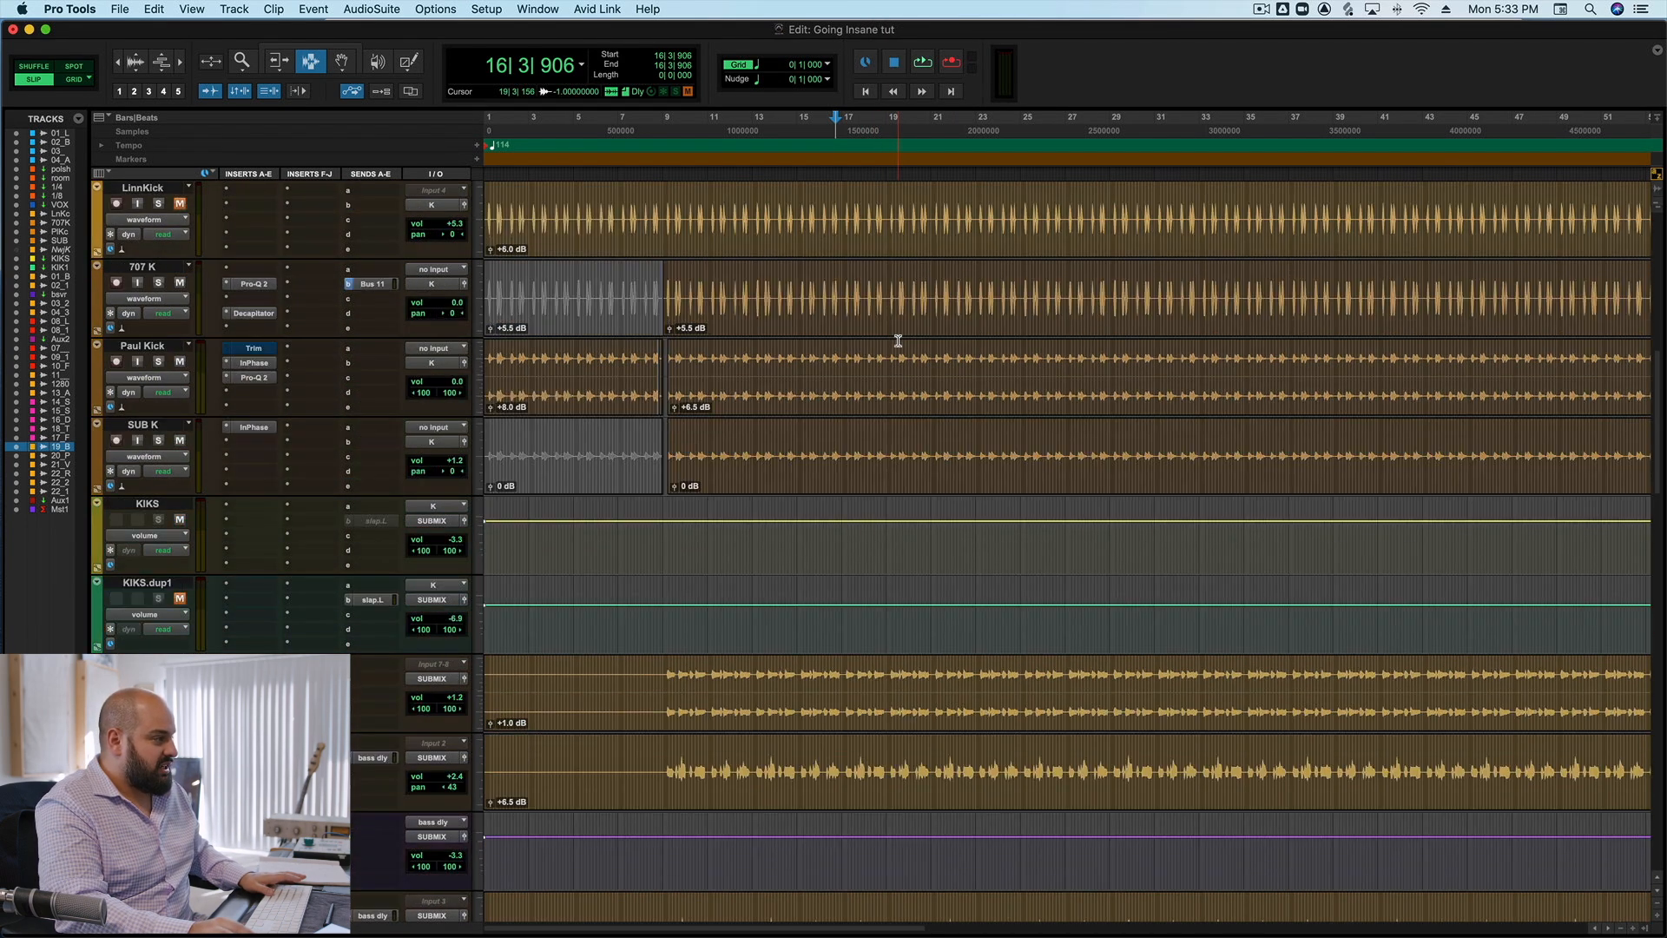
{"action": "scroll", "coordinate": [868, 538], "scroll_direction": "down", "scroll_amount": 3}
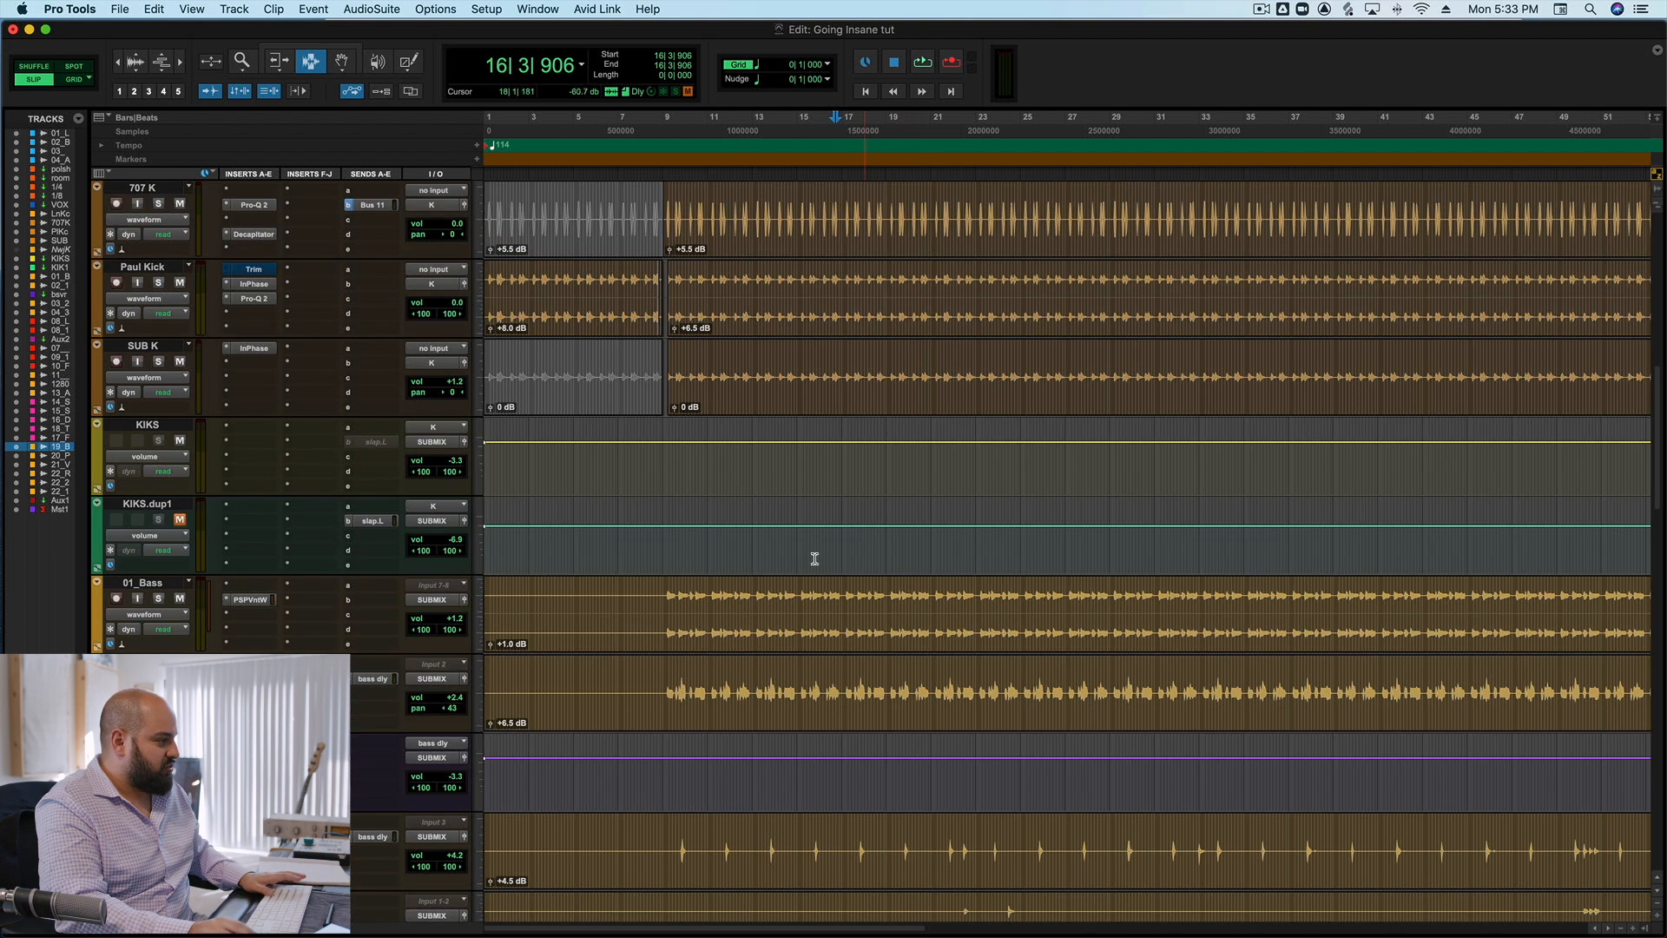
{"action": "left_click", "coordinate": [667, 599]}
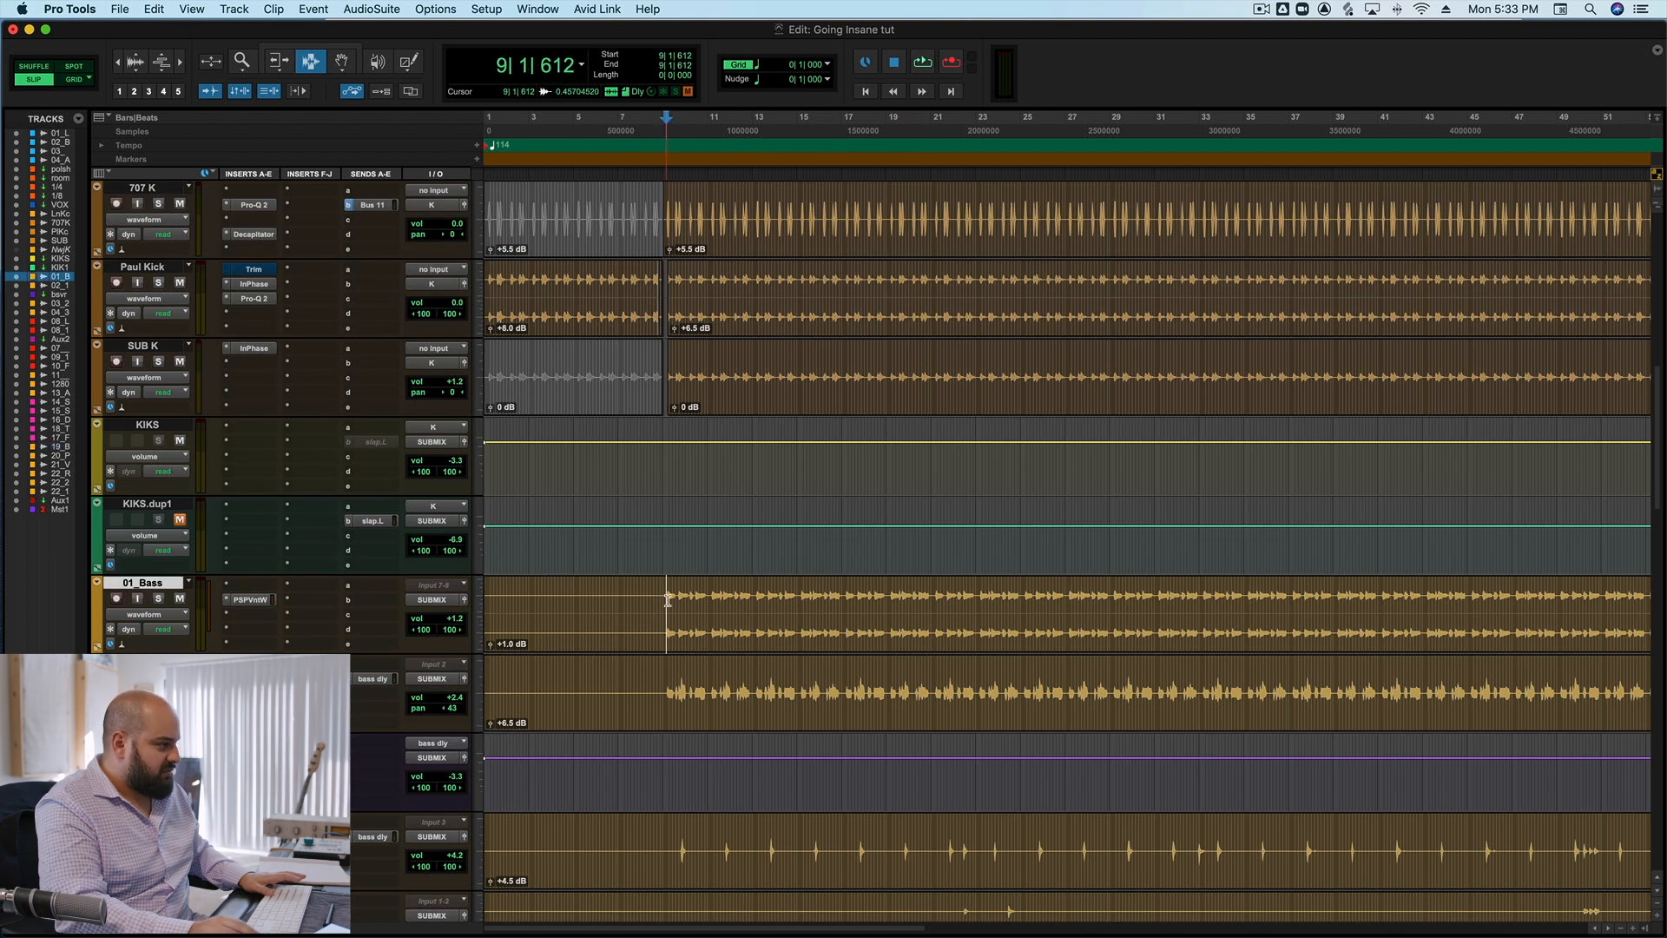
{"action": "left_click", "coordinate": [160, 599]}
{"action": "left_click", "coordinate": [249, 599]}
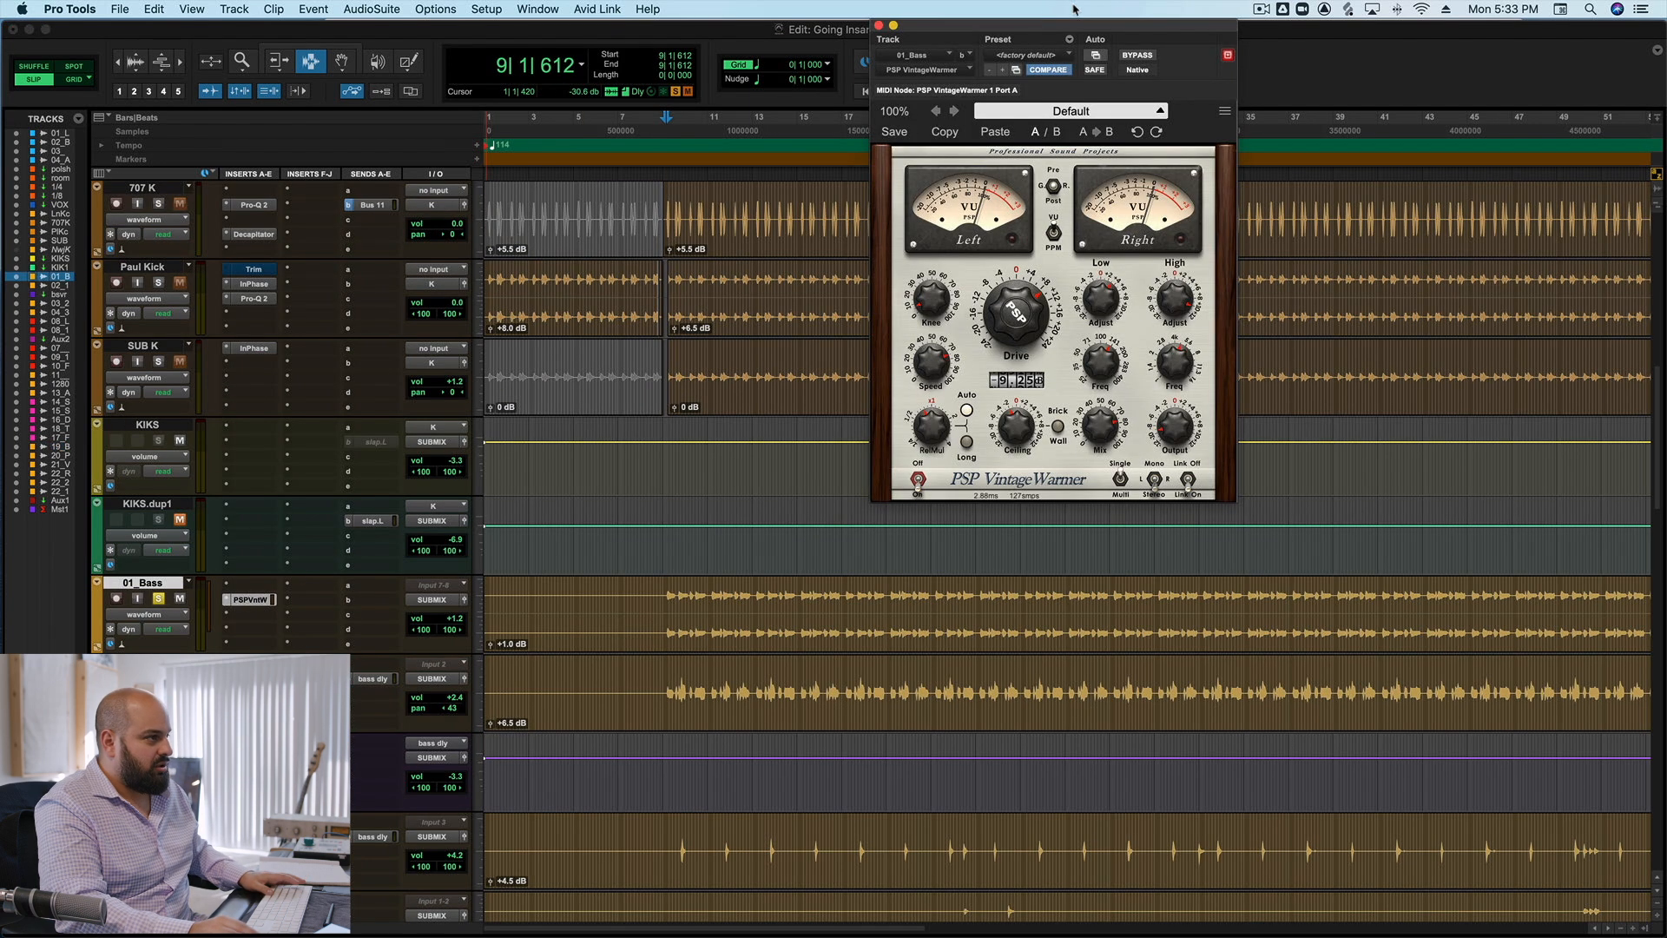
Play the soloed 01_Bass from bar 9 with VintageWarmer bypassed and with it active, closing the plug-in when done.
{"action": "left_click", "coordinate": [1142, 56]}
{"action": "key", "text": "space"}
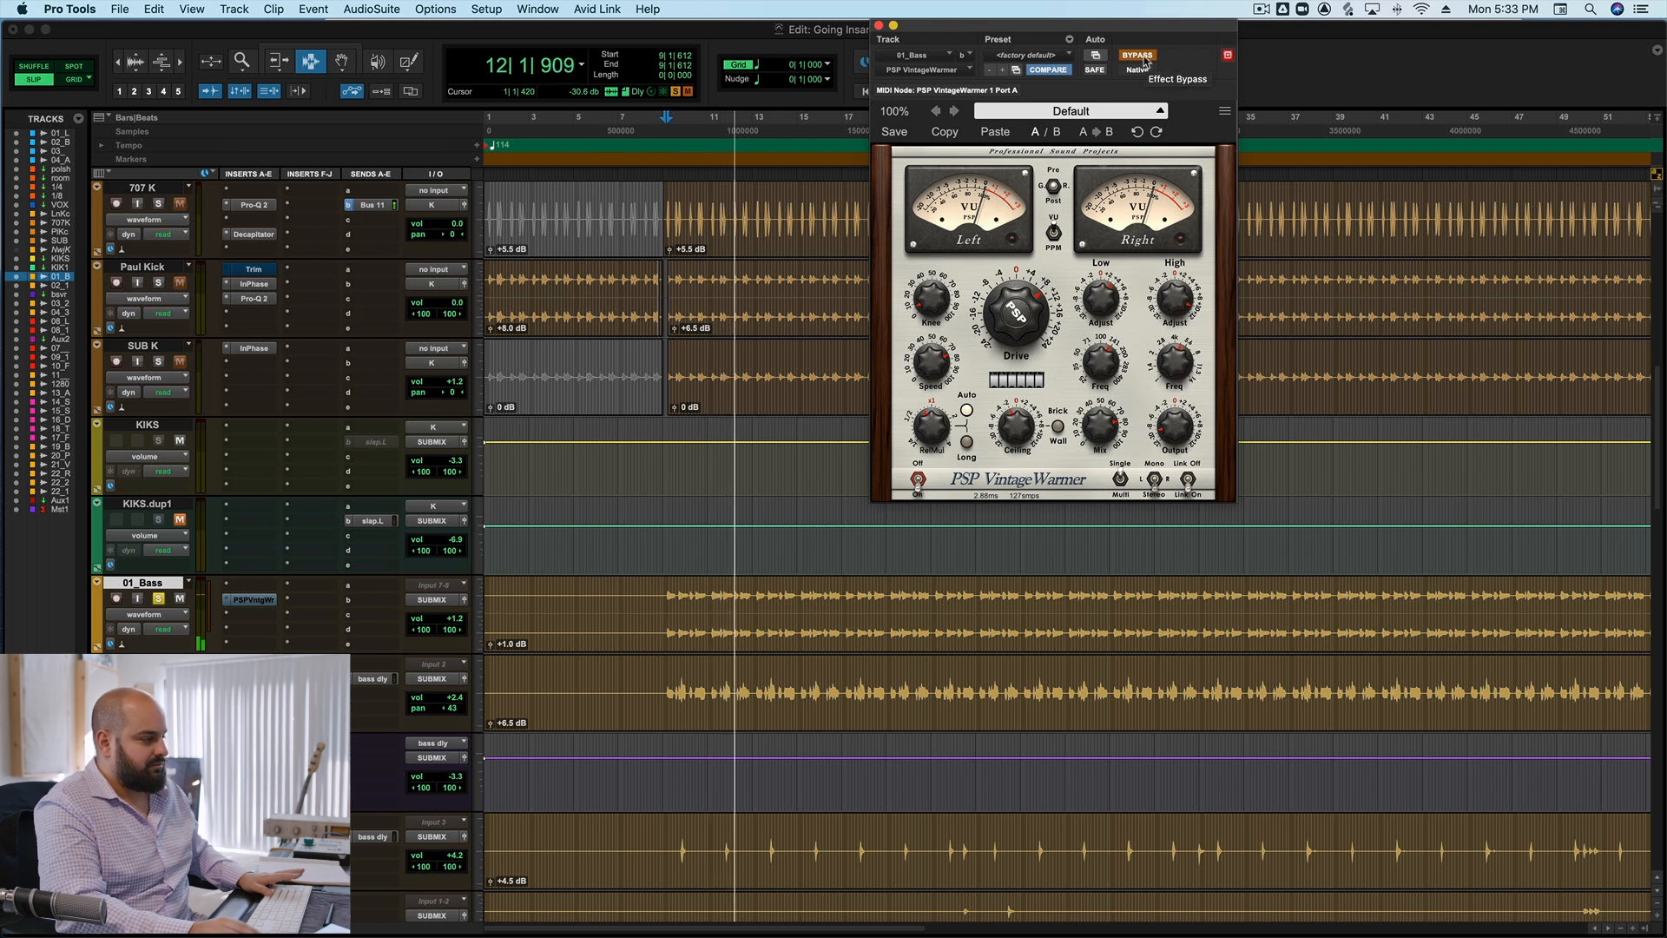
{"action": "key", "text": "space"}
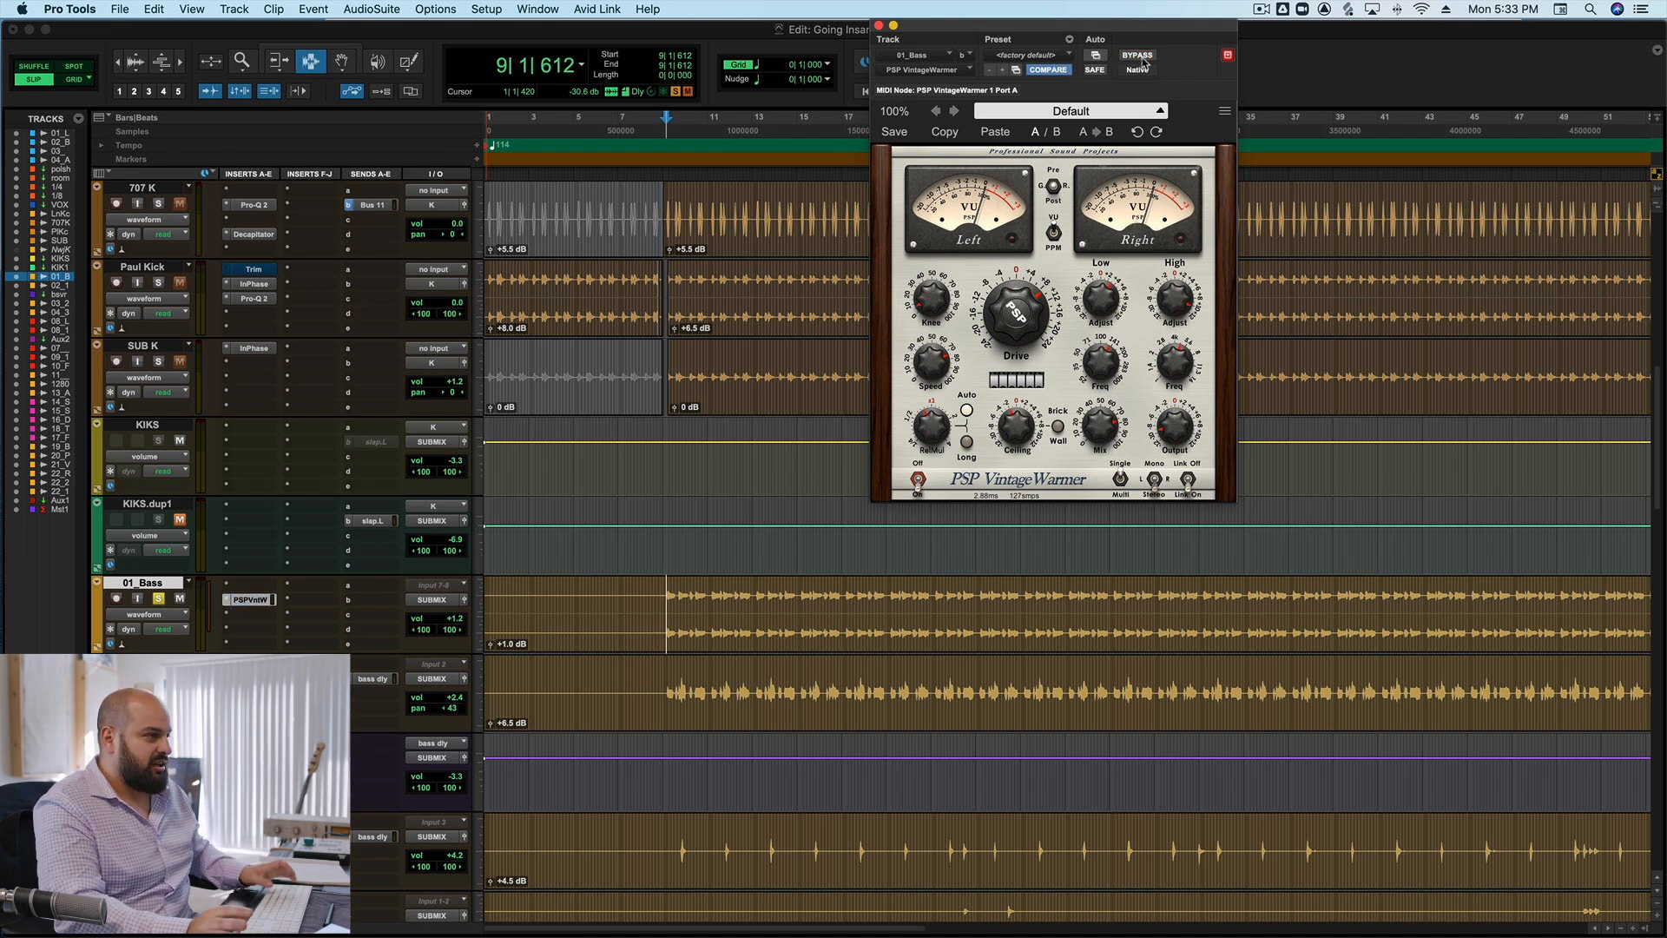
{"action": "left_click", "coordinate": [1143, 58]}
{"action": "key", "text": "space"}
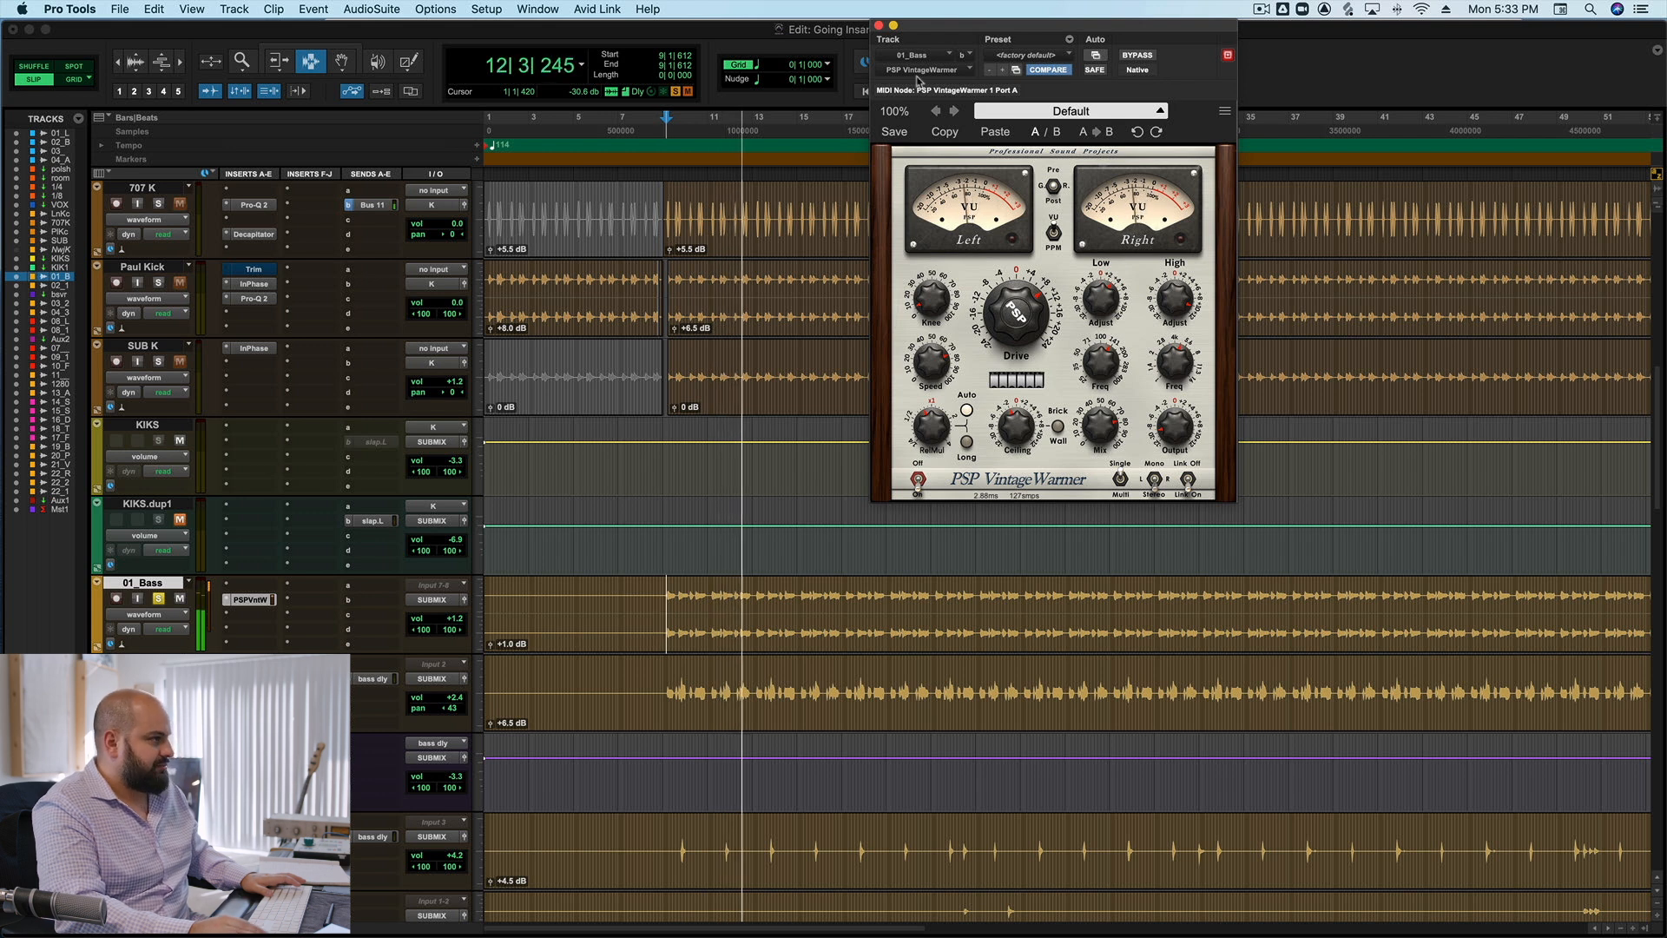
{"action": "key", "text": "space"}
{"action": "left_click", "coordinate": [878, 26]}
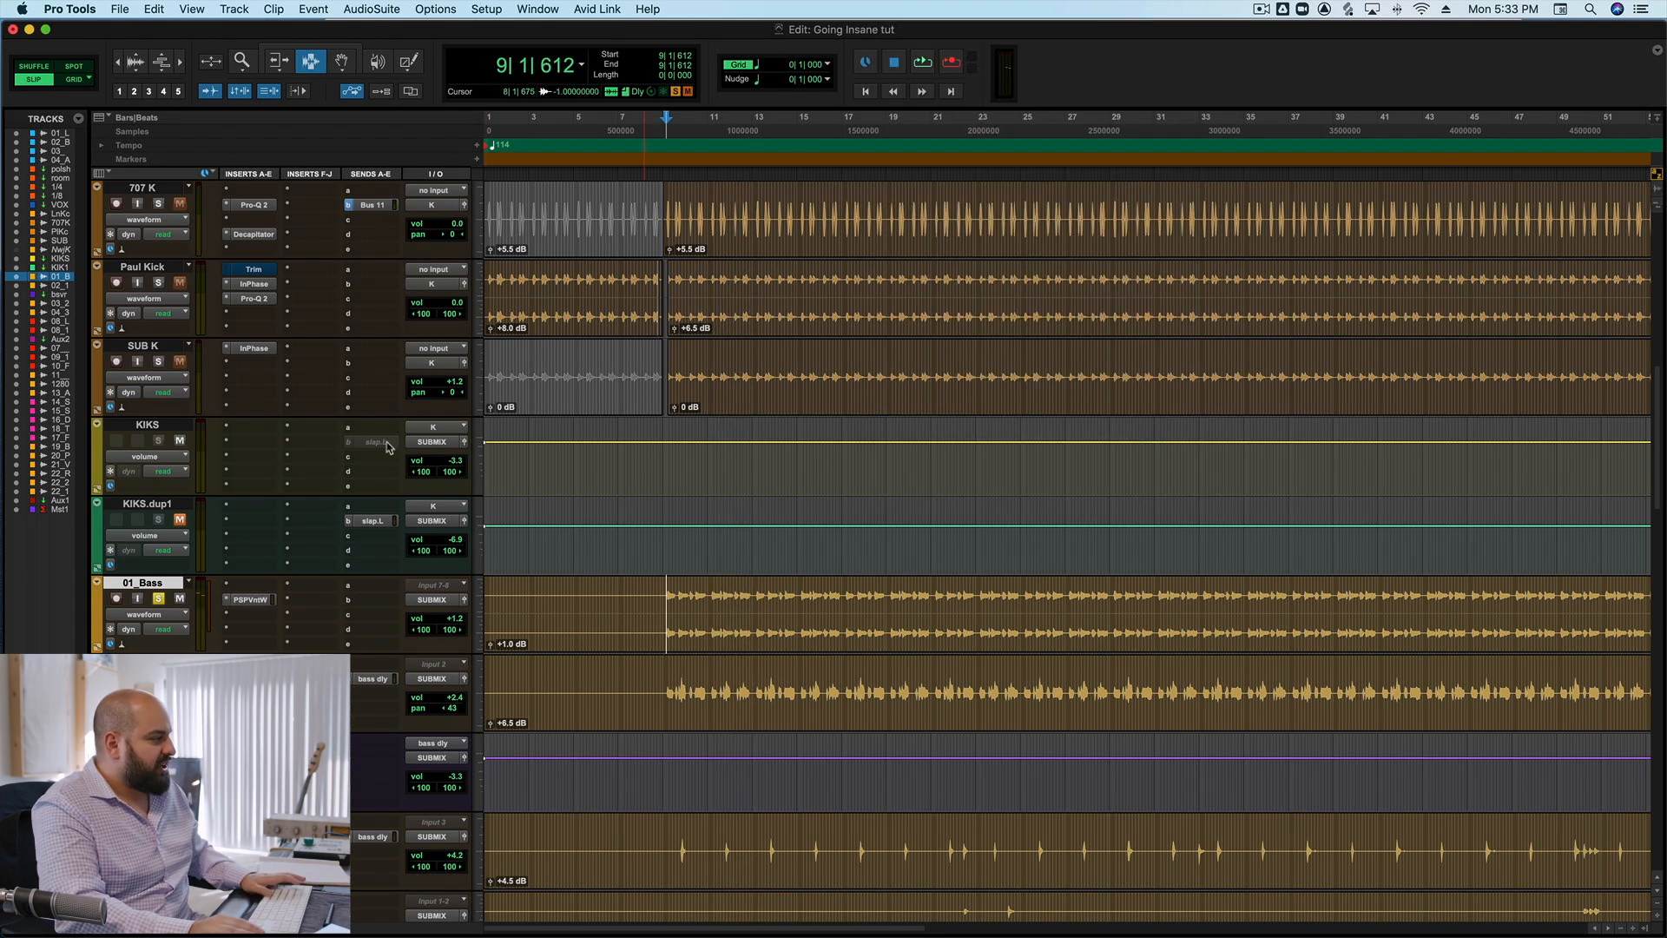
Mute 01_Bass, open the McDSP FutzBox plug-in on 02_Bass_guit_1 and shift its window over the timeline.
{"action": "left_click", "coordinate": [180, 599]}
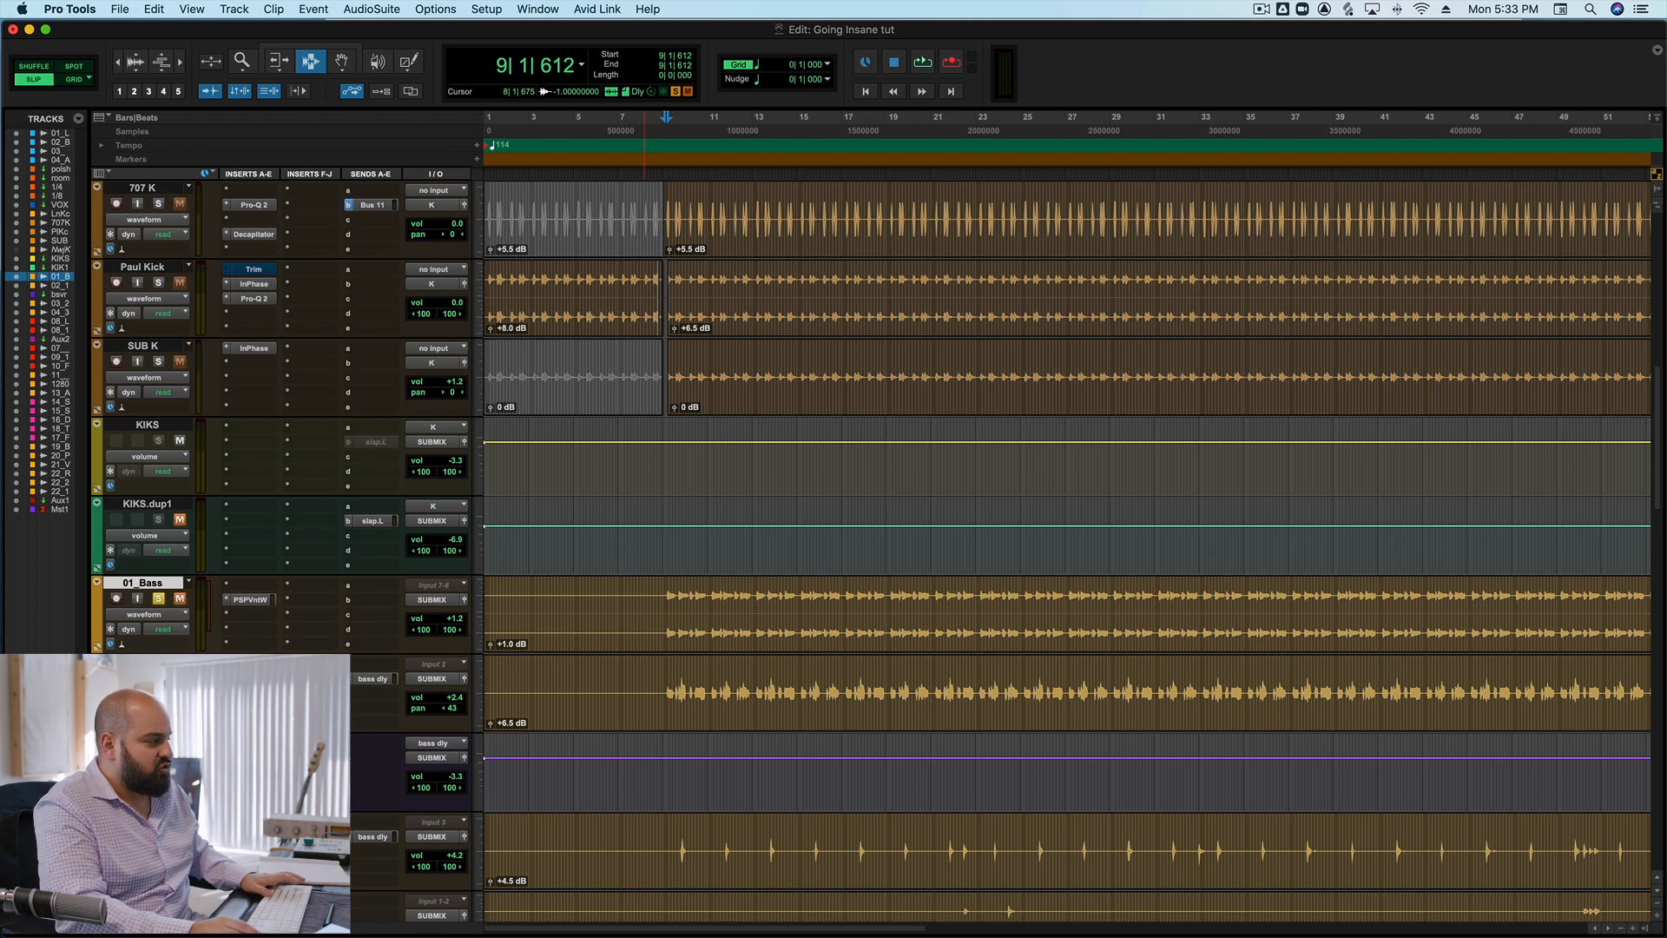
{"action": "left_click", "coordinate": [250, 664]}
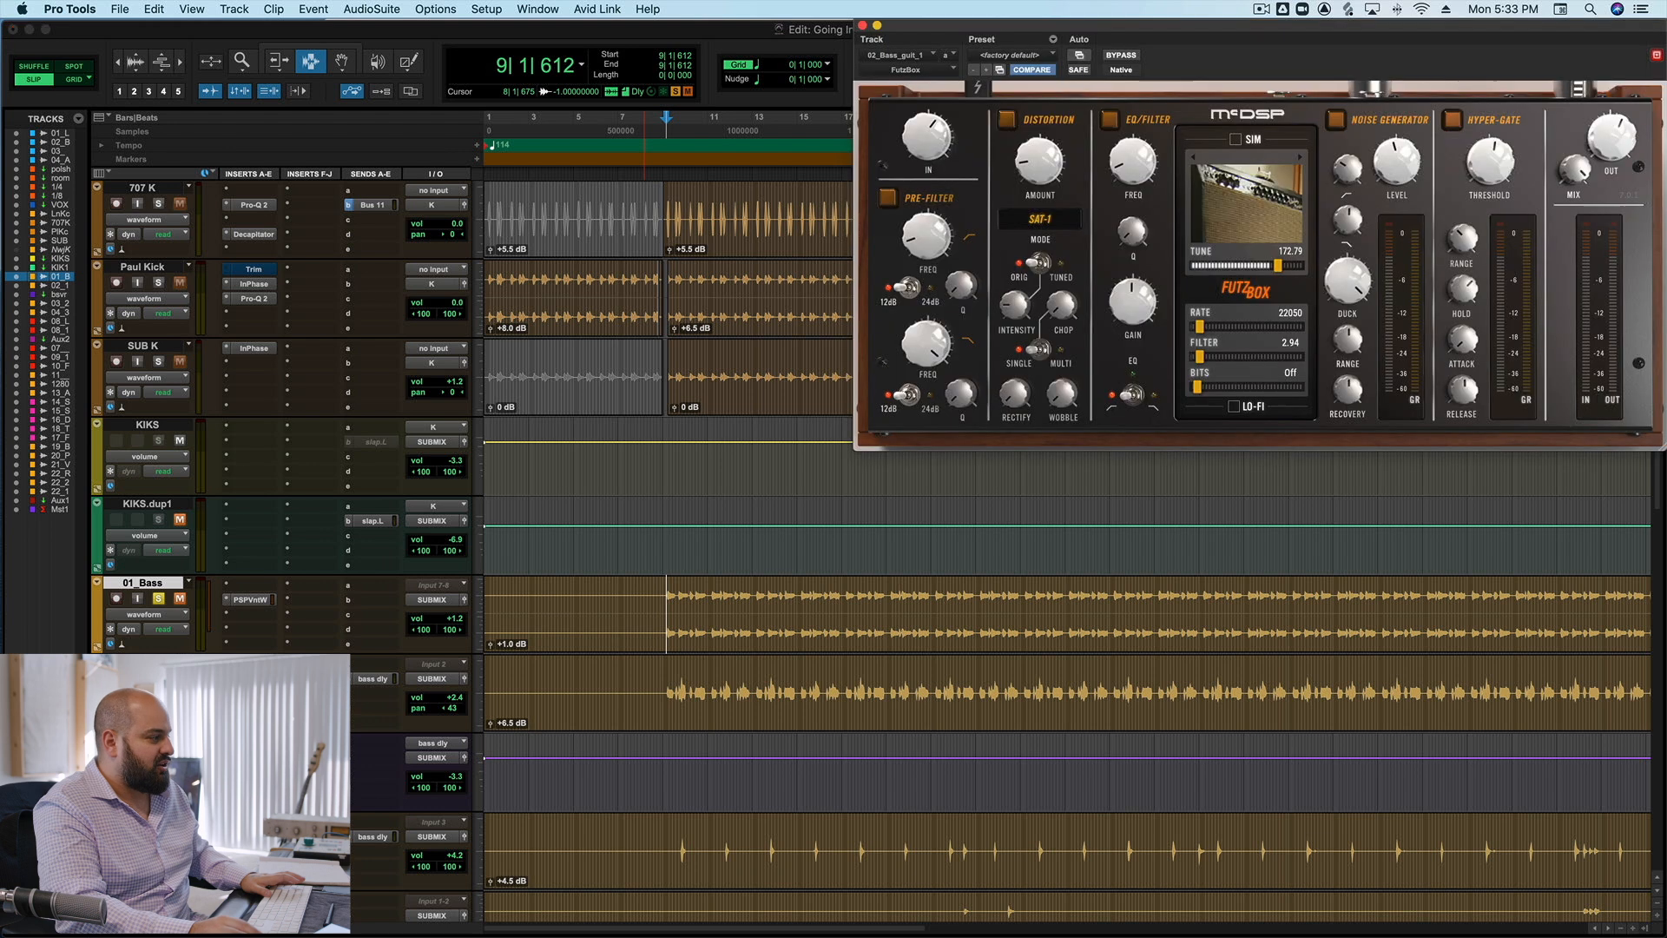
{"action": "left_click_drag", "start_coordinate": [1199, 26], "coordinate": [1048, 29]}
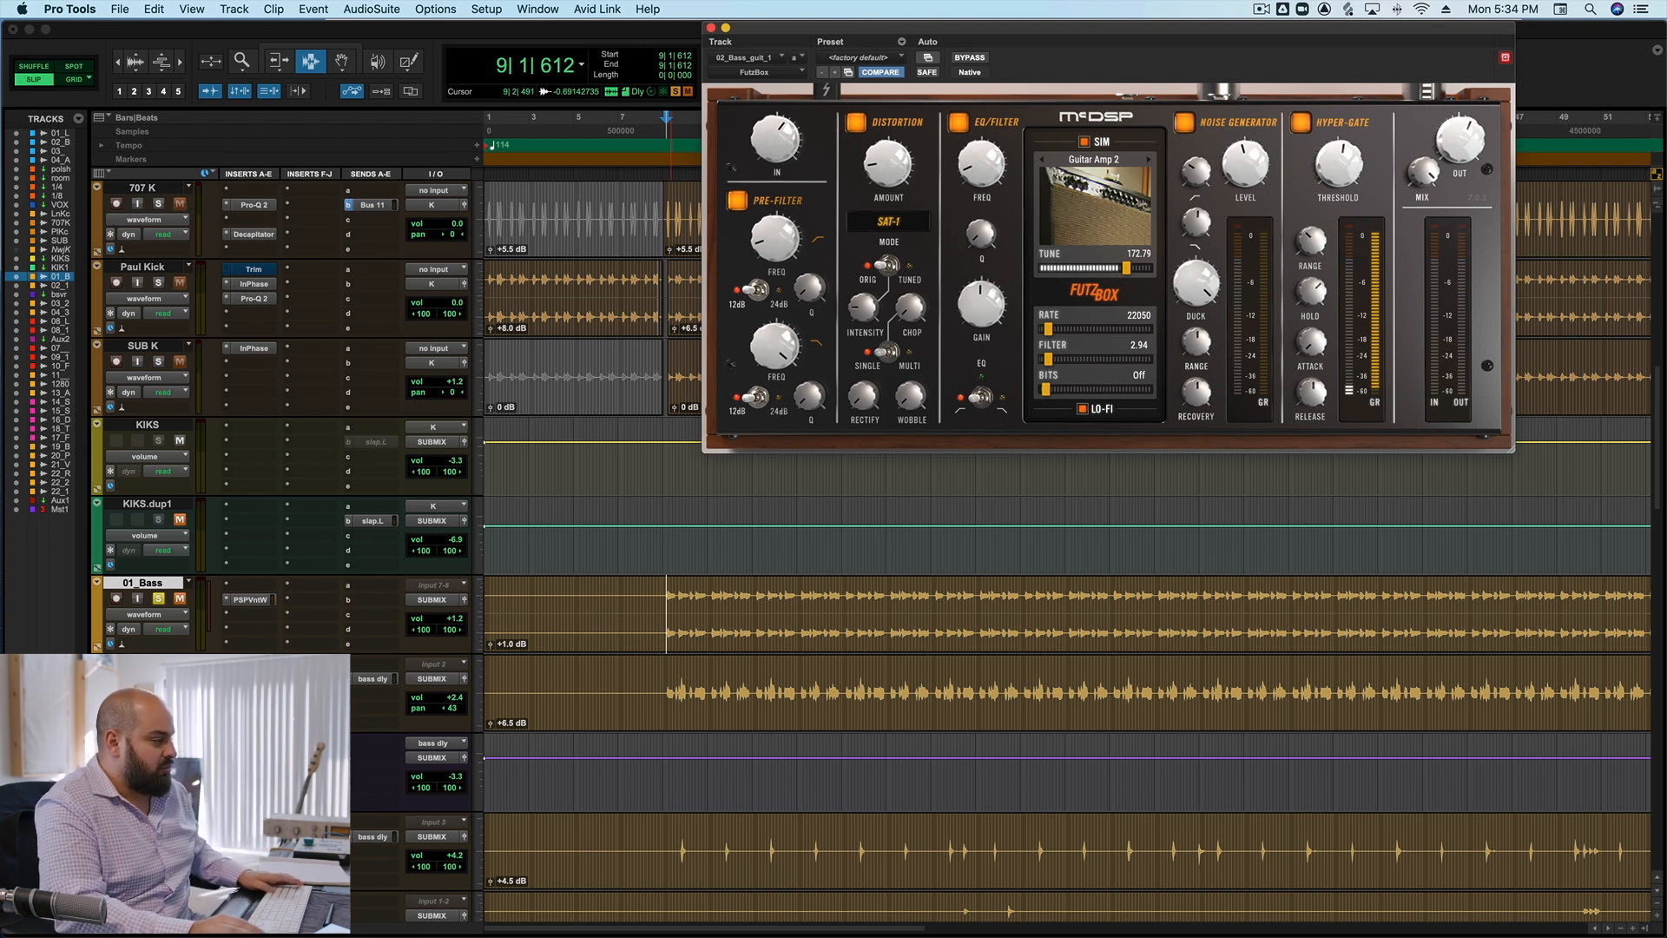
Set the playback start at bar 9 on 02_Bass_guit_1 and audition it alone with FutzBox bypassed.
{"action": "left_click", "coordinate": [664, 694]}
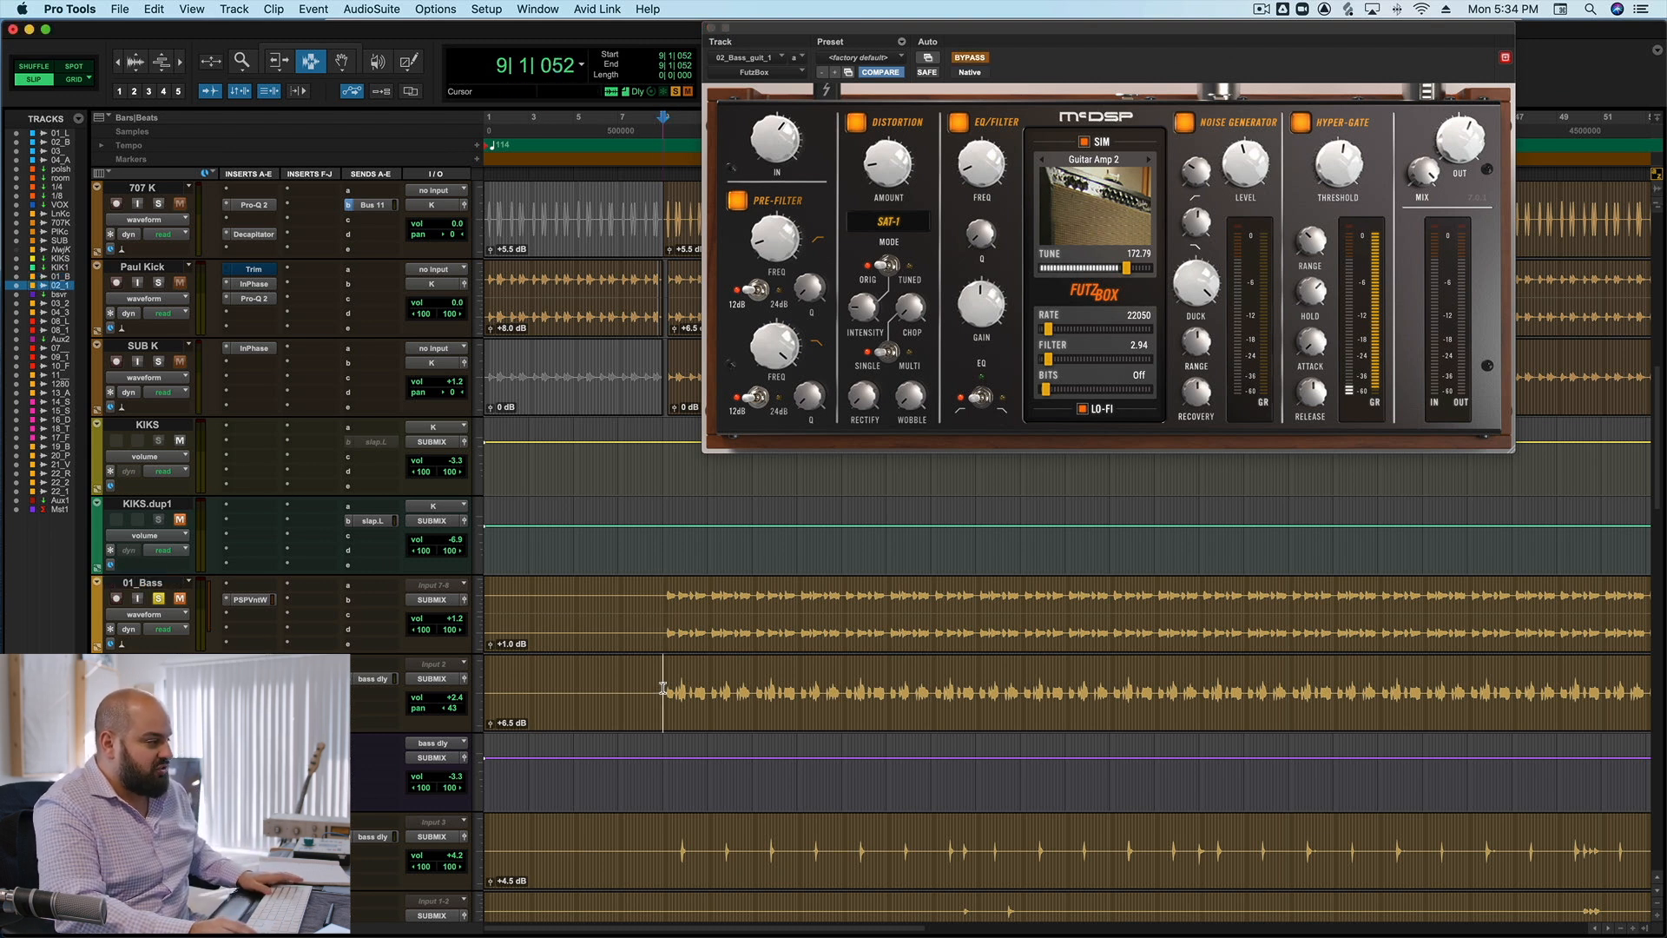
{"action": "key", "text": "space"}
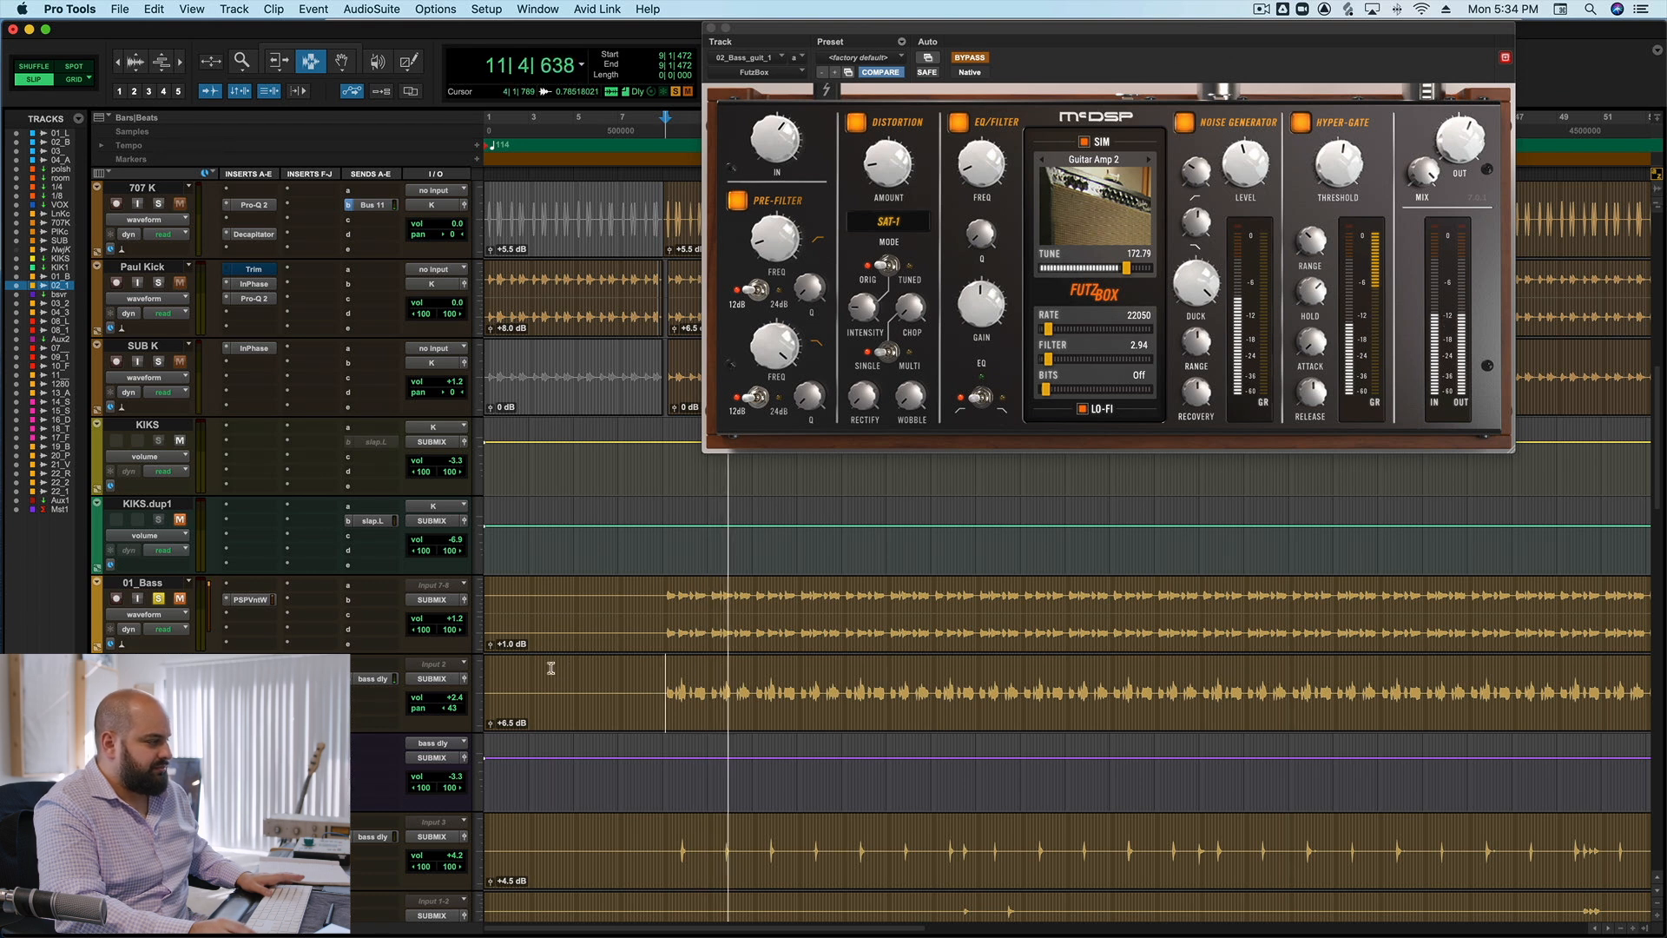
{"action": "key", "text": "space"}
Unmute 01_Bass and audition it together with 02_Bass_guit_1 from bar 9, keeping FutzBox bypassed.
{"action": "left_click", "coordinate": [182, 599]}
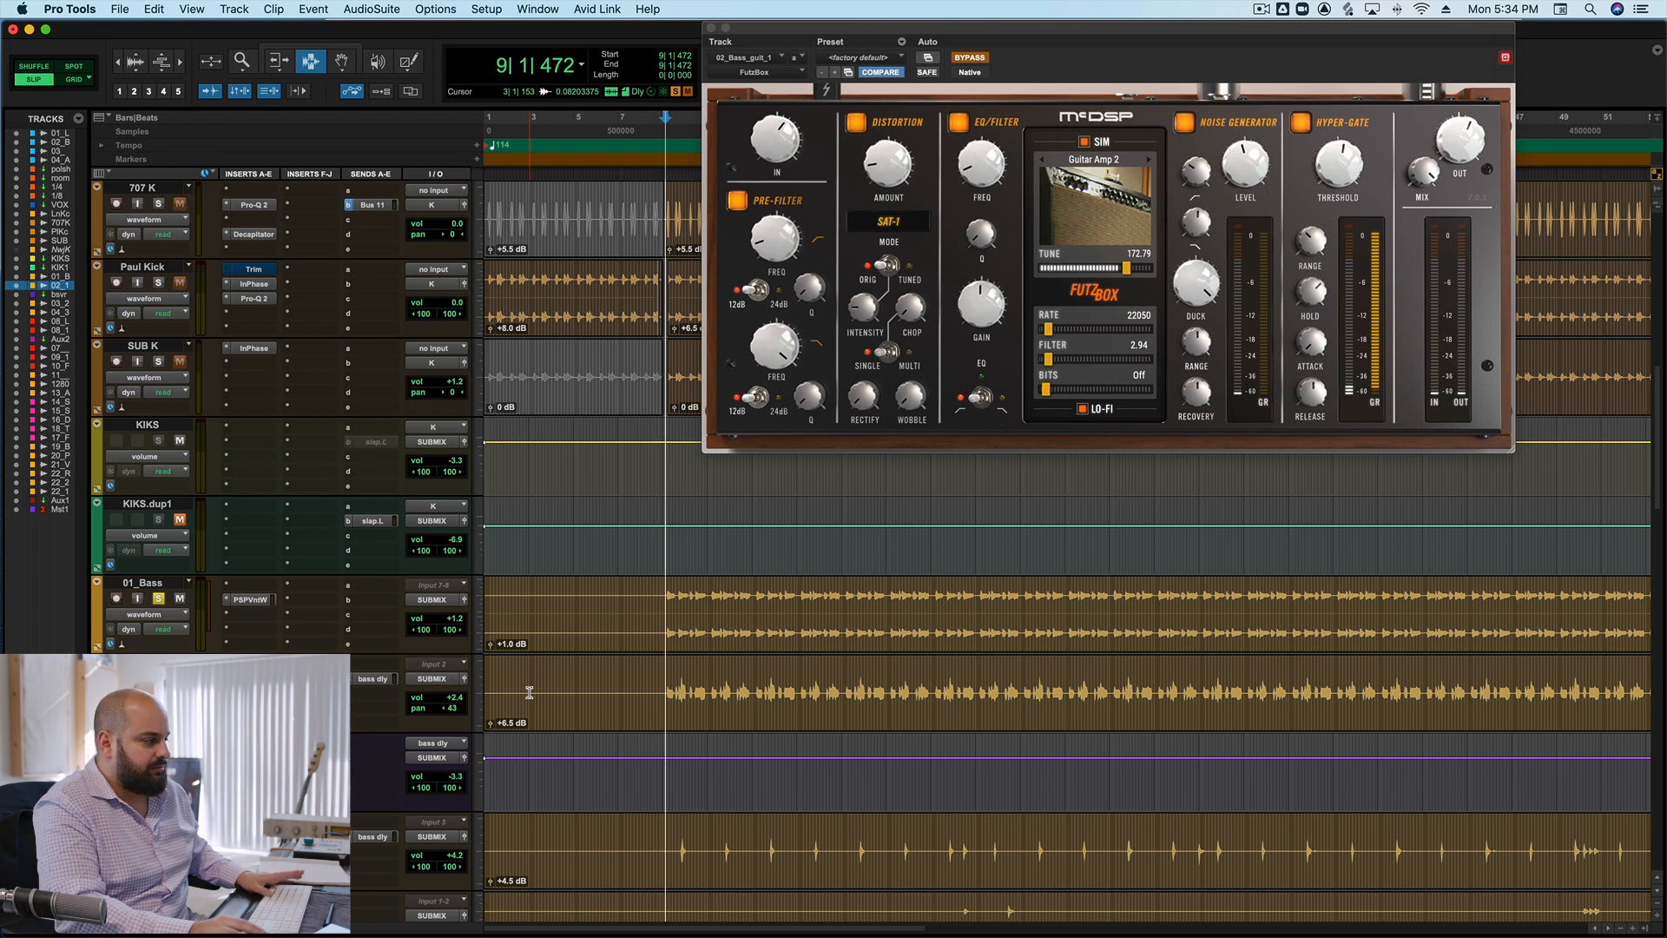
{"action": "key", "text": "space"}
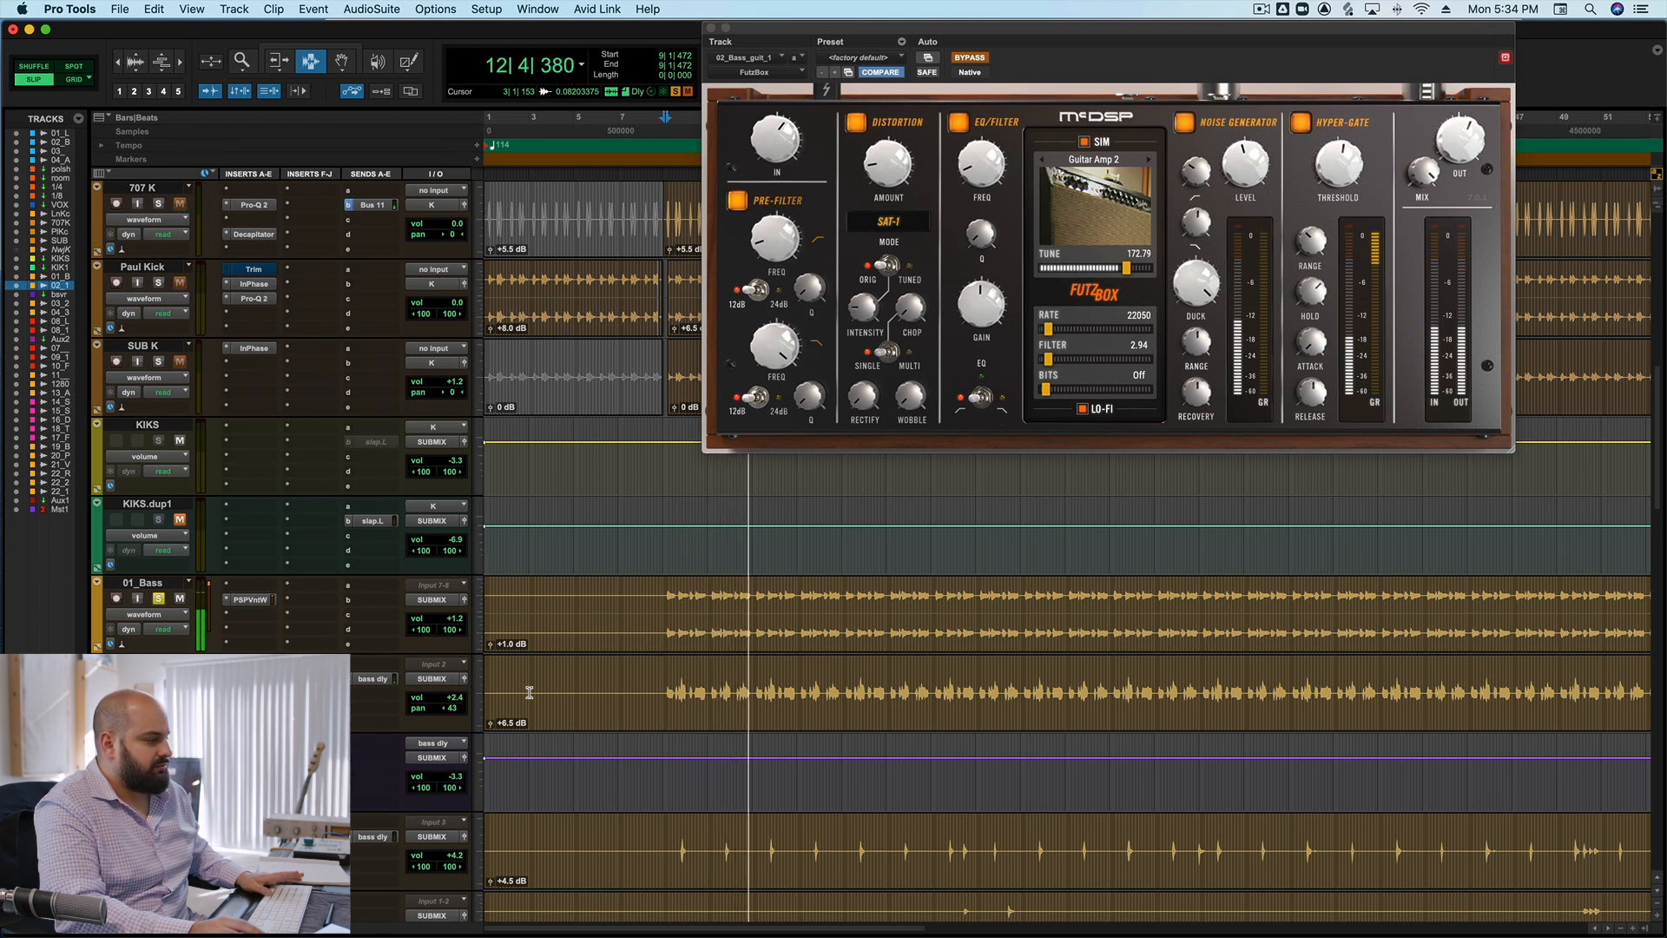
{"action": "key", "text": "space"}
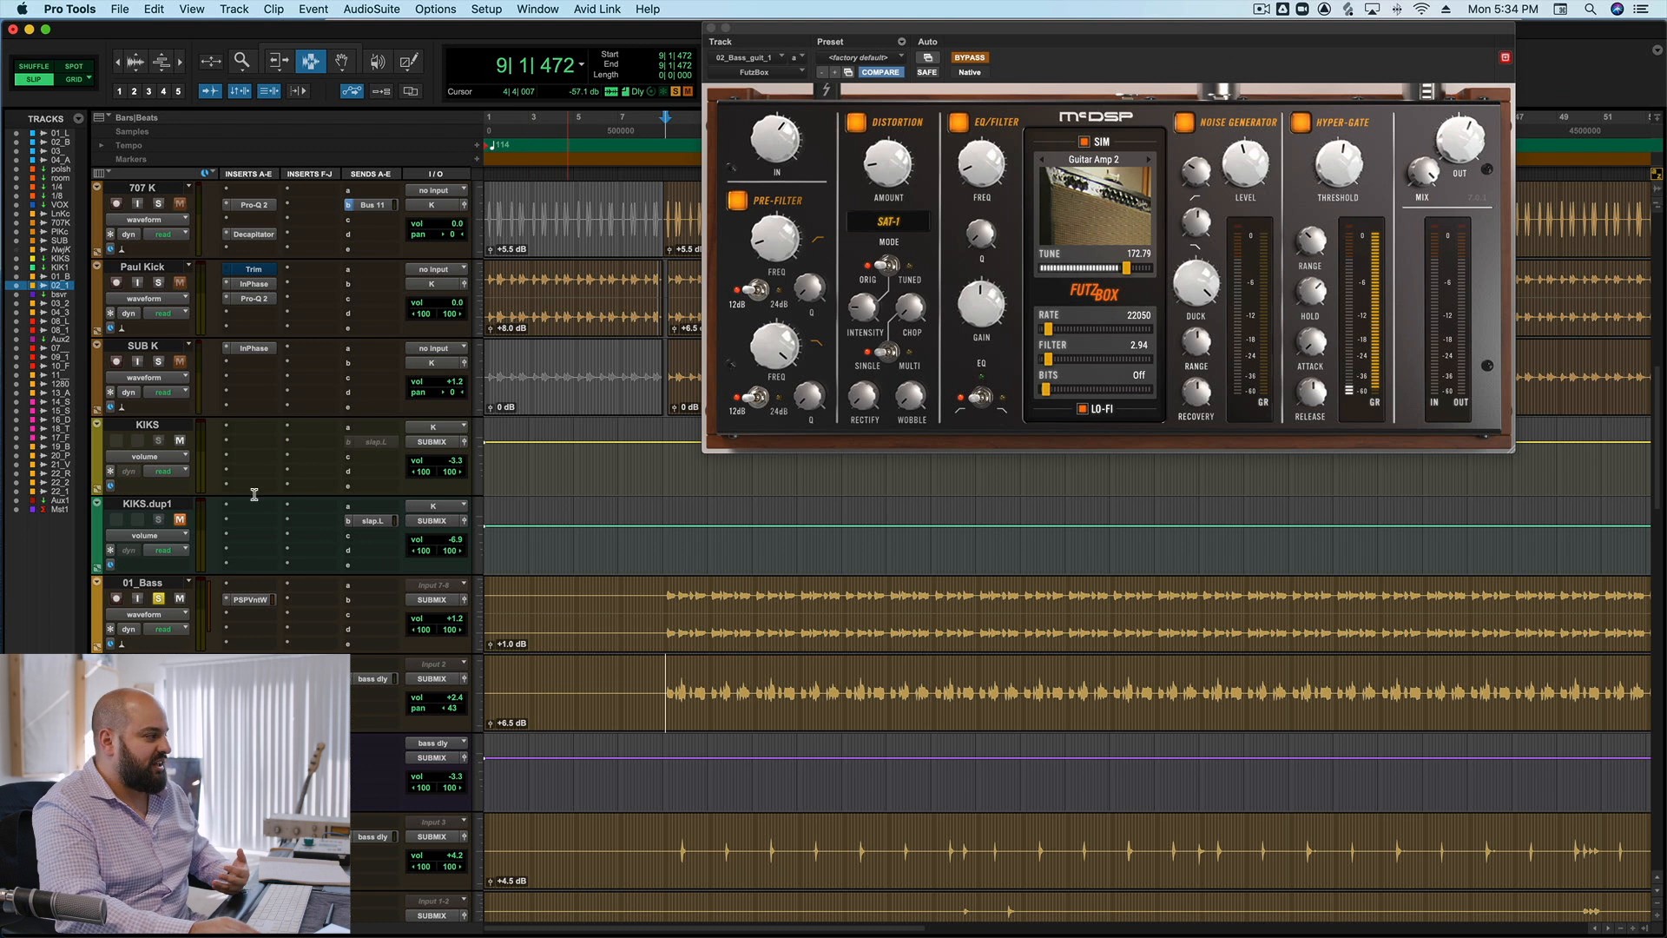
Mute 01_Bass again and compare 02_Bass_guit_1 alone from bar 9 with FutzBox bypassed and active.
{"action": "left_click", "coordinate": [179, 598]}
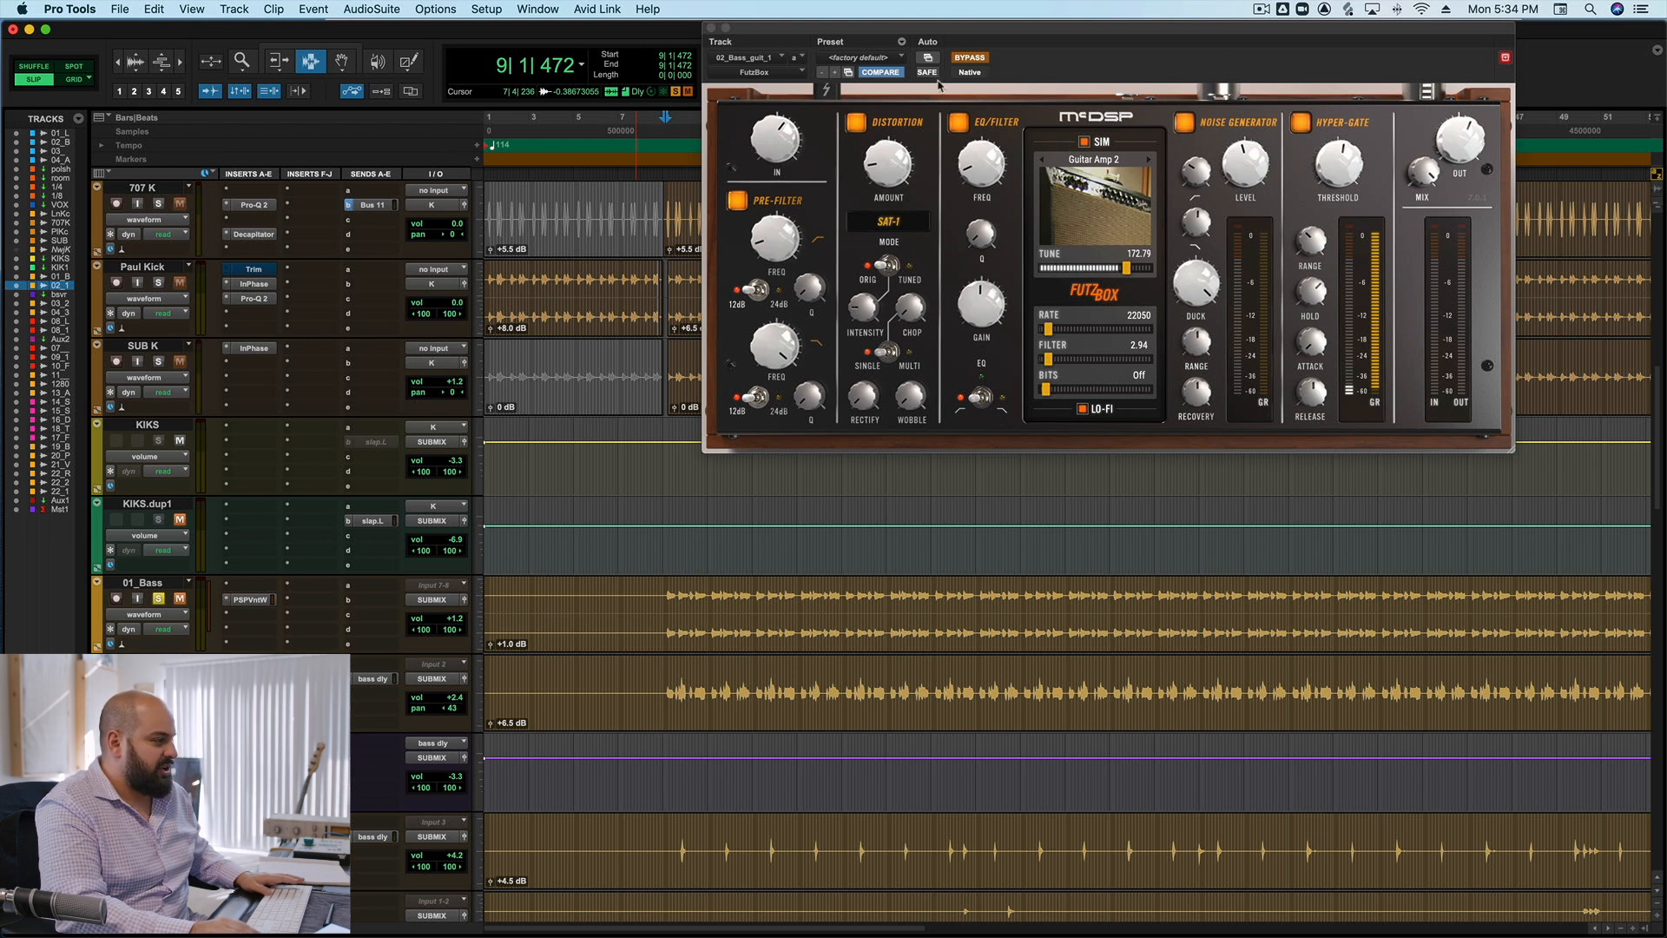
{"action": "key", "text": "space"}
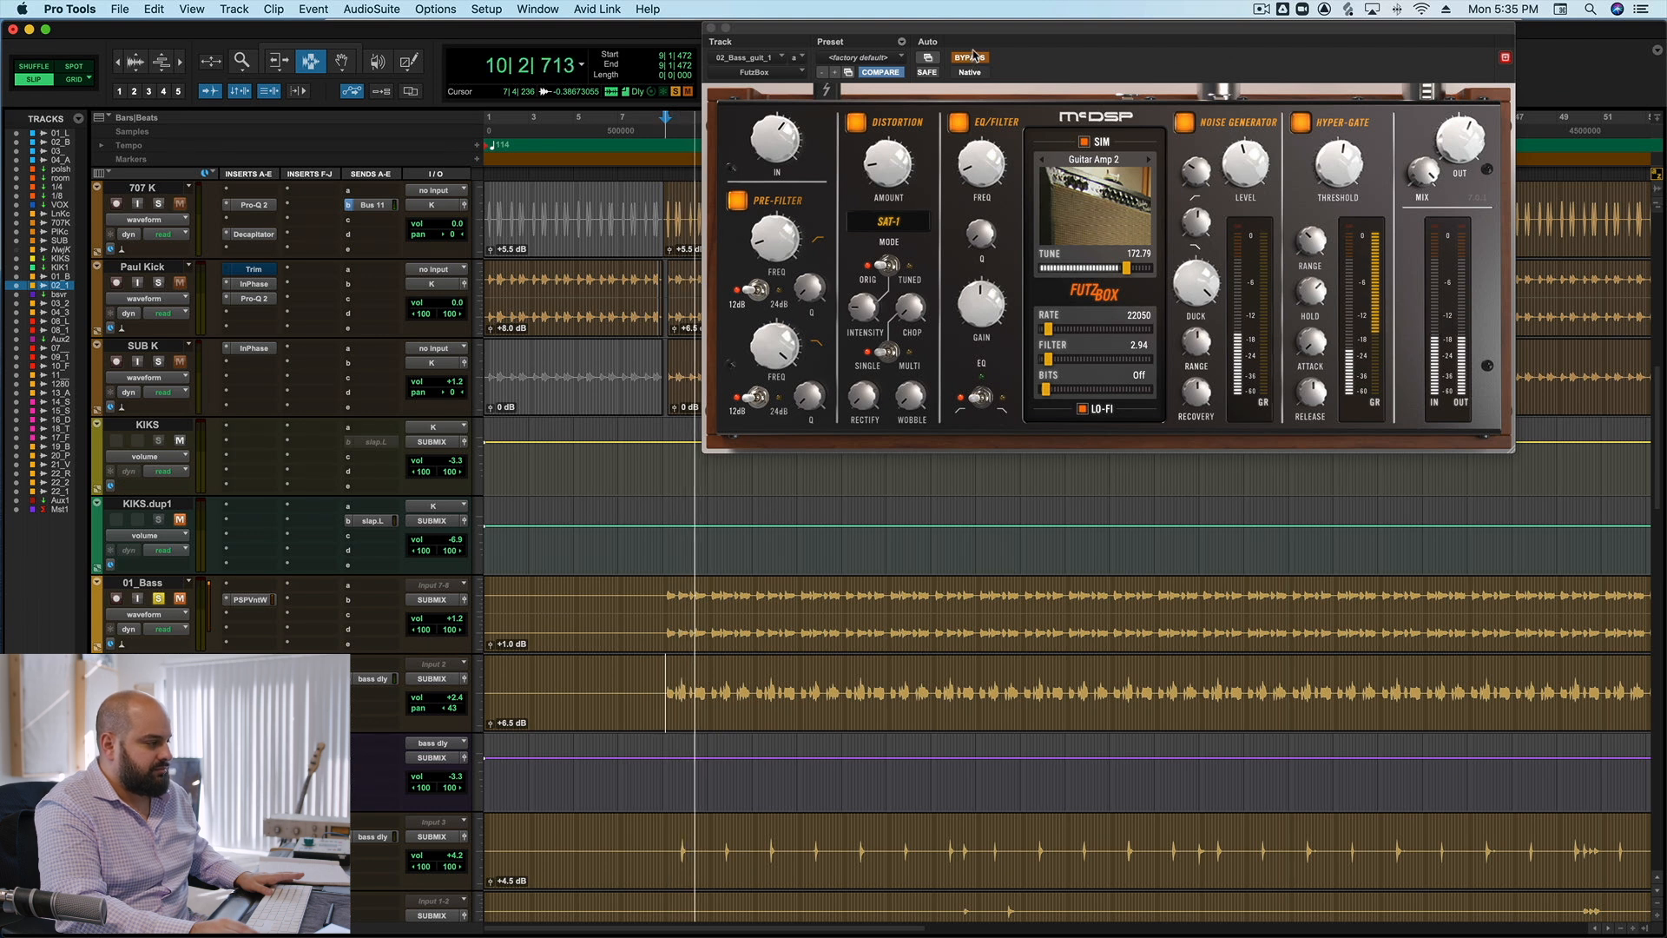
{"action": "key", "text": "space"}
{"action": "left_click", "coordinate": [970, 56]}
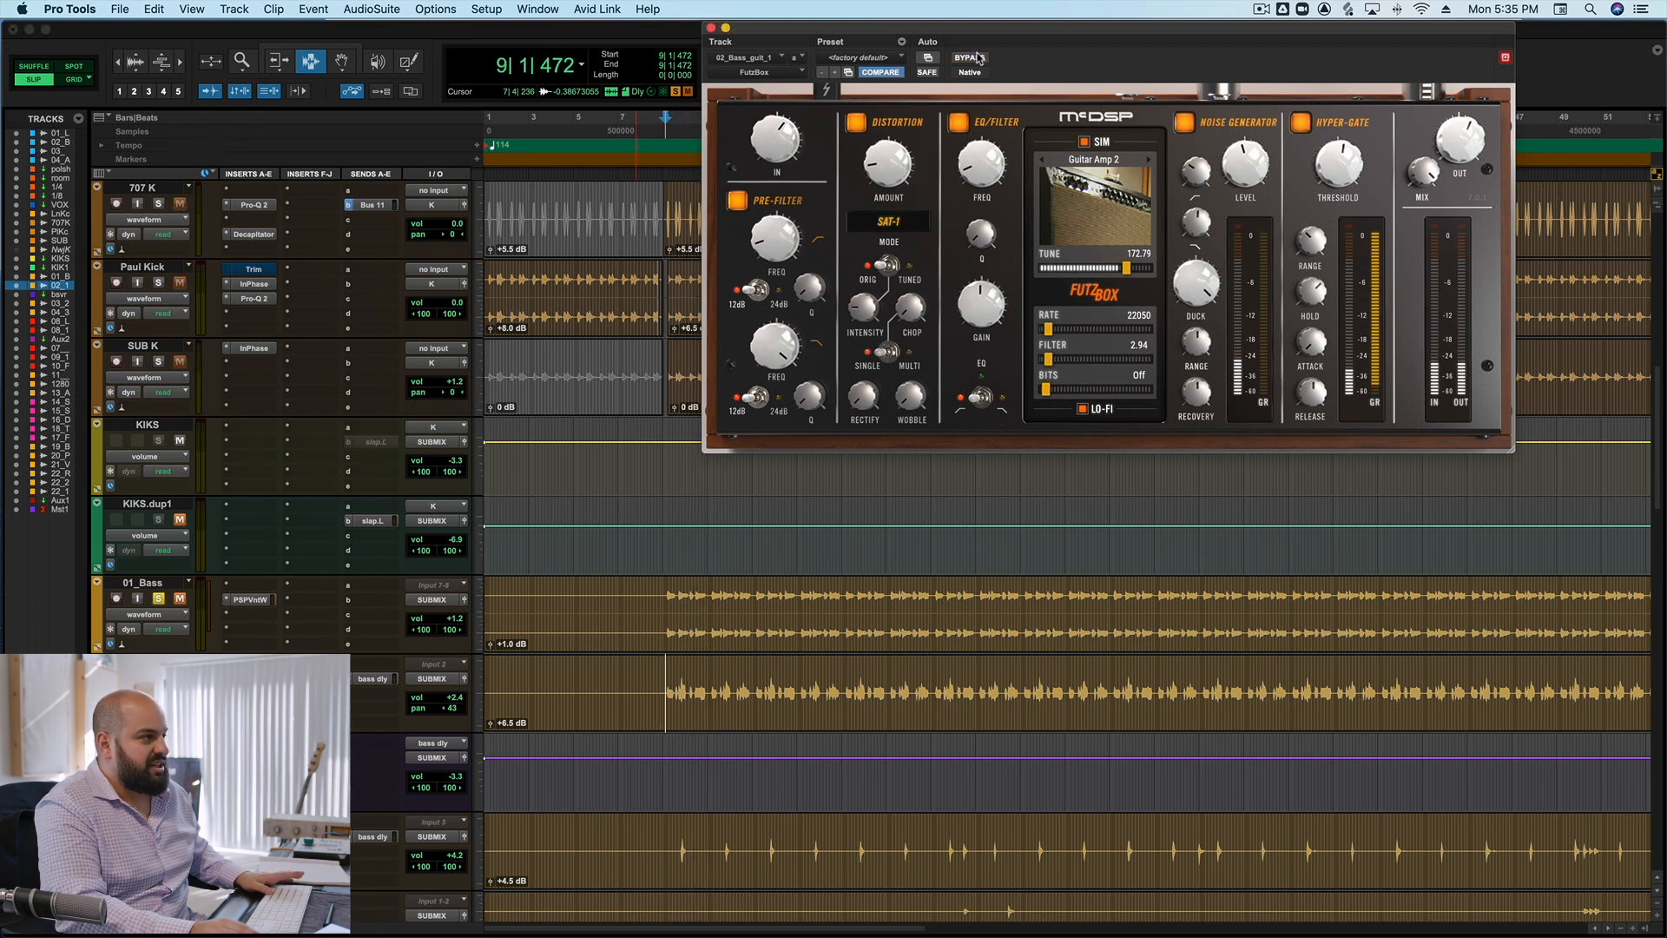
{"action": "key", "text": "space"}
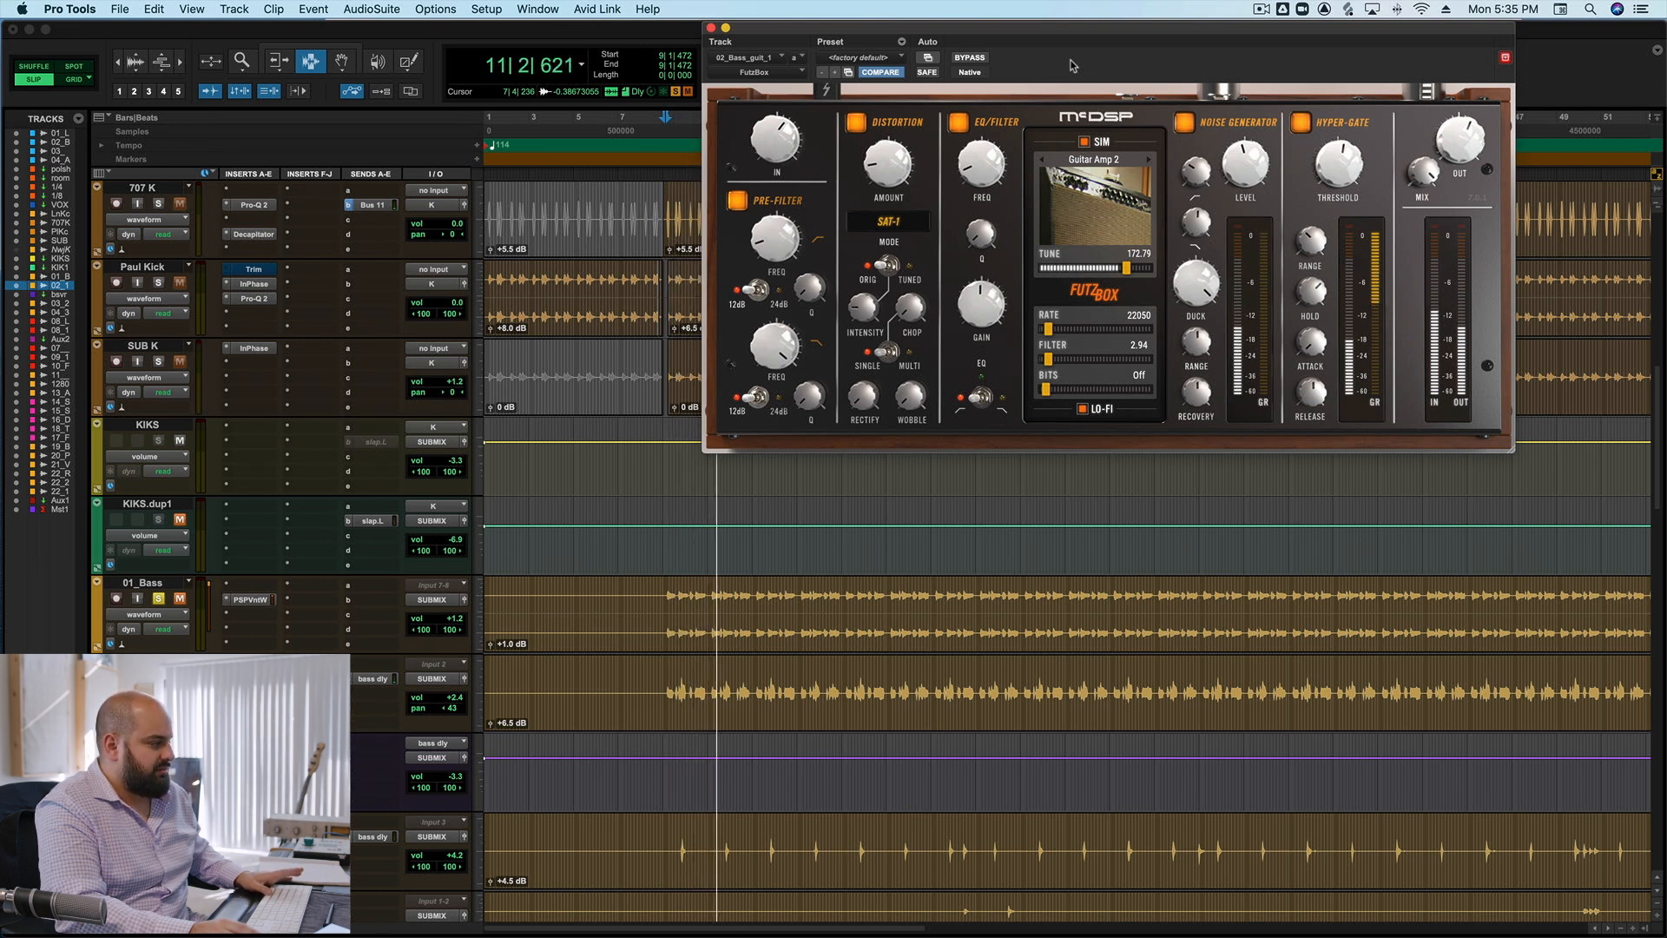
{"action": "key", "text": "space"}
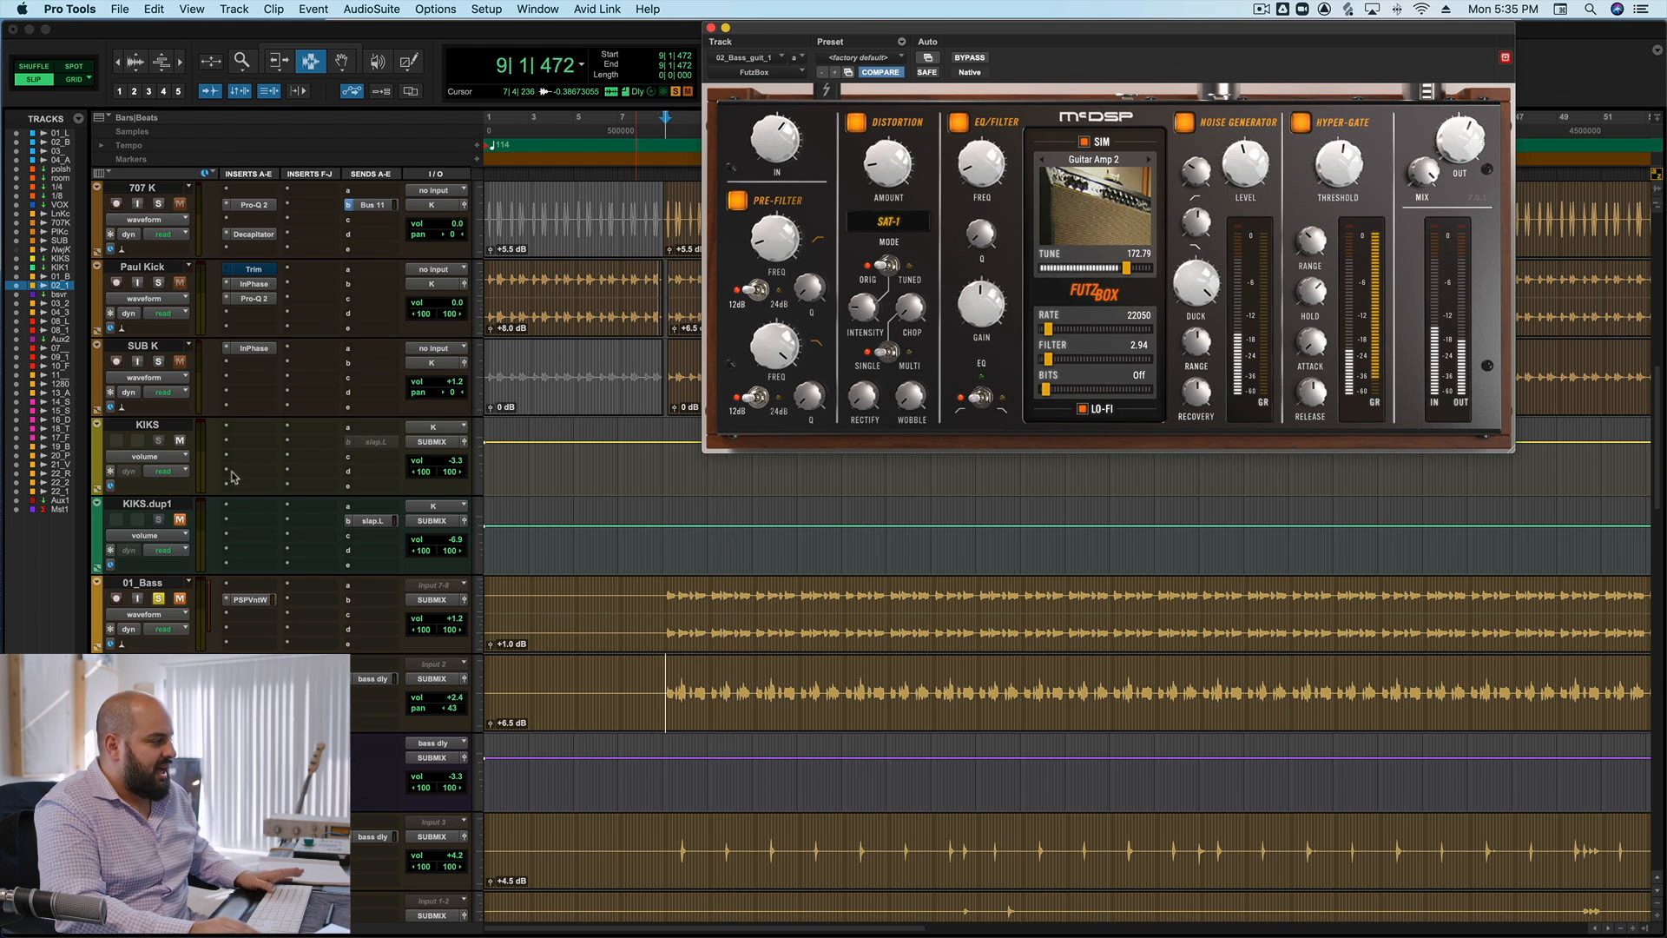
Unmute 01_Bass and compare both bass tracks together with FutzBox bypassed and active, closing the plug-in when done.
{"action": "left_click", "coordinate": [179, 597]}
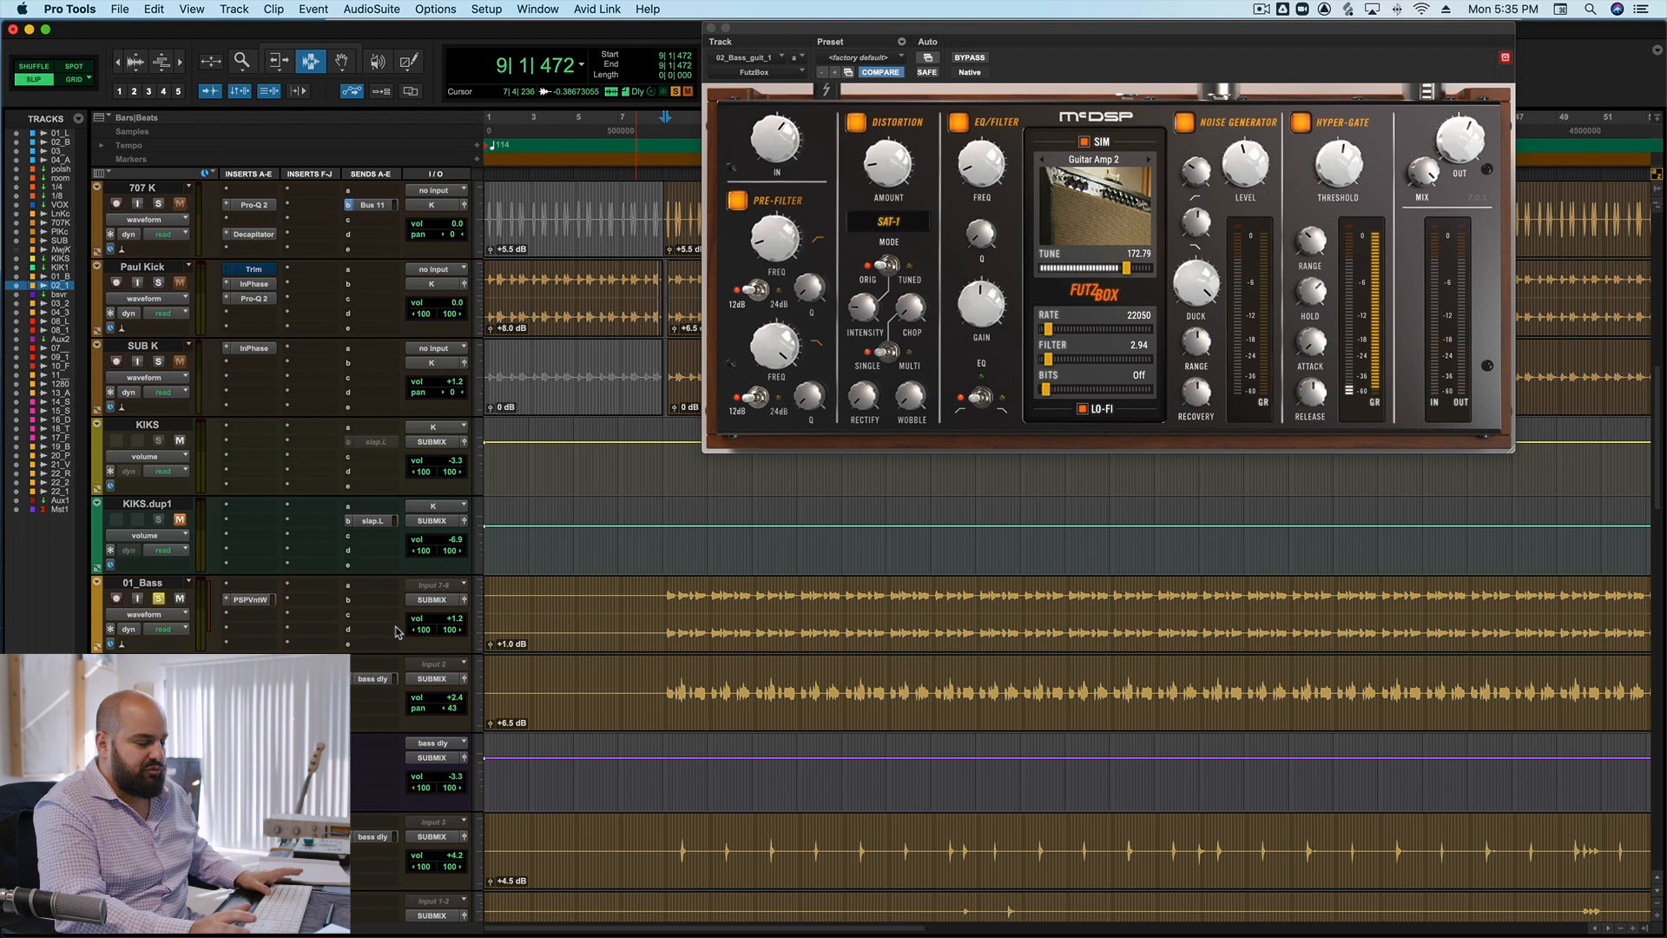
{"action": "left_click", "coordinate": [981, 58]}
{"action": "key", "text": "space"}
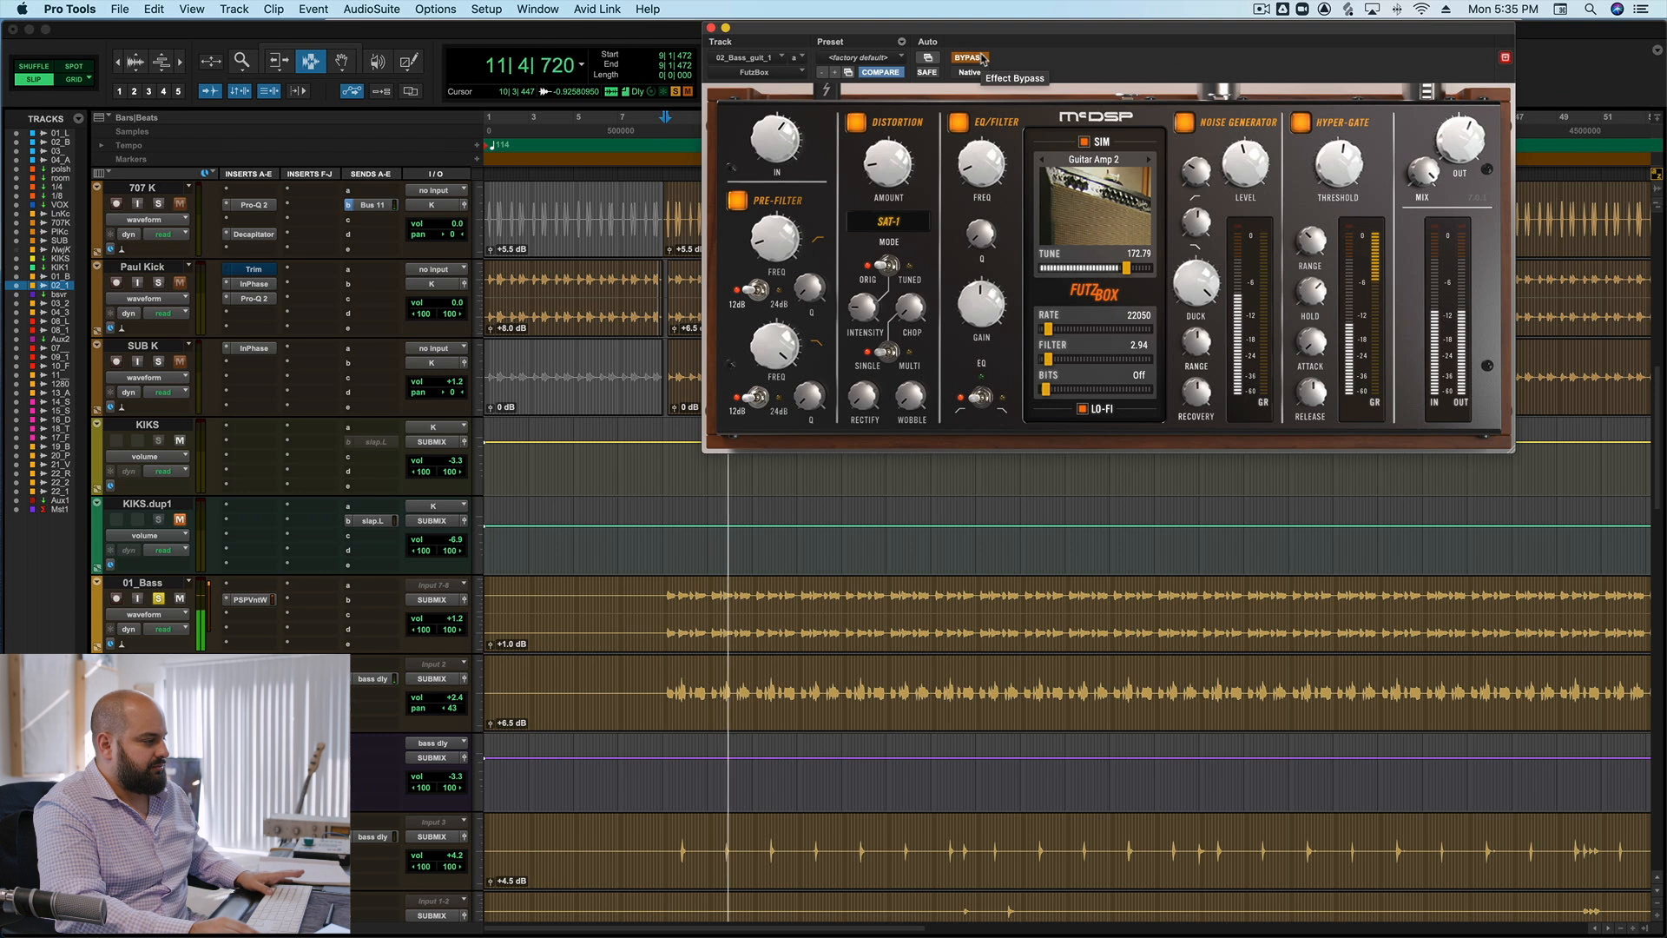
{"action": "key", "text": "space"}
{"action": "left_click", "coordinate": [969, 57]}
{"action": "key", "text": "space"}
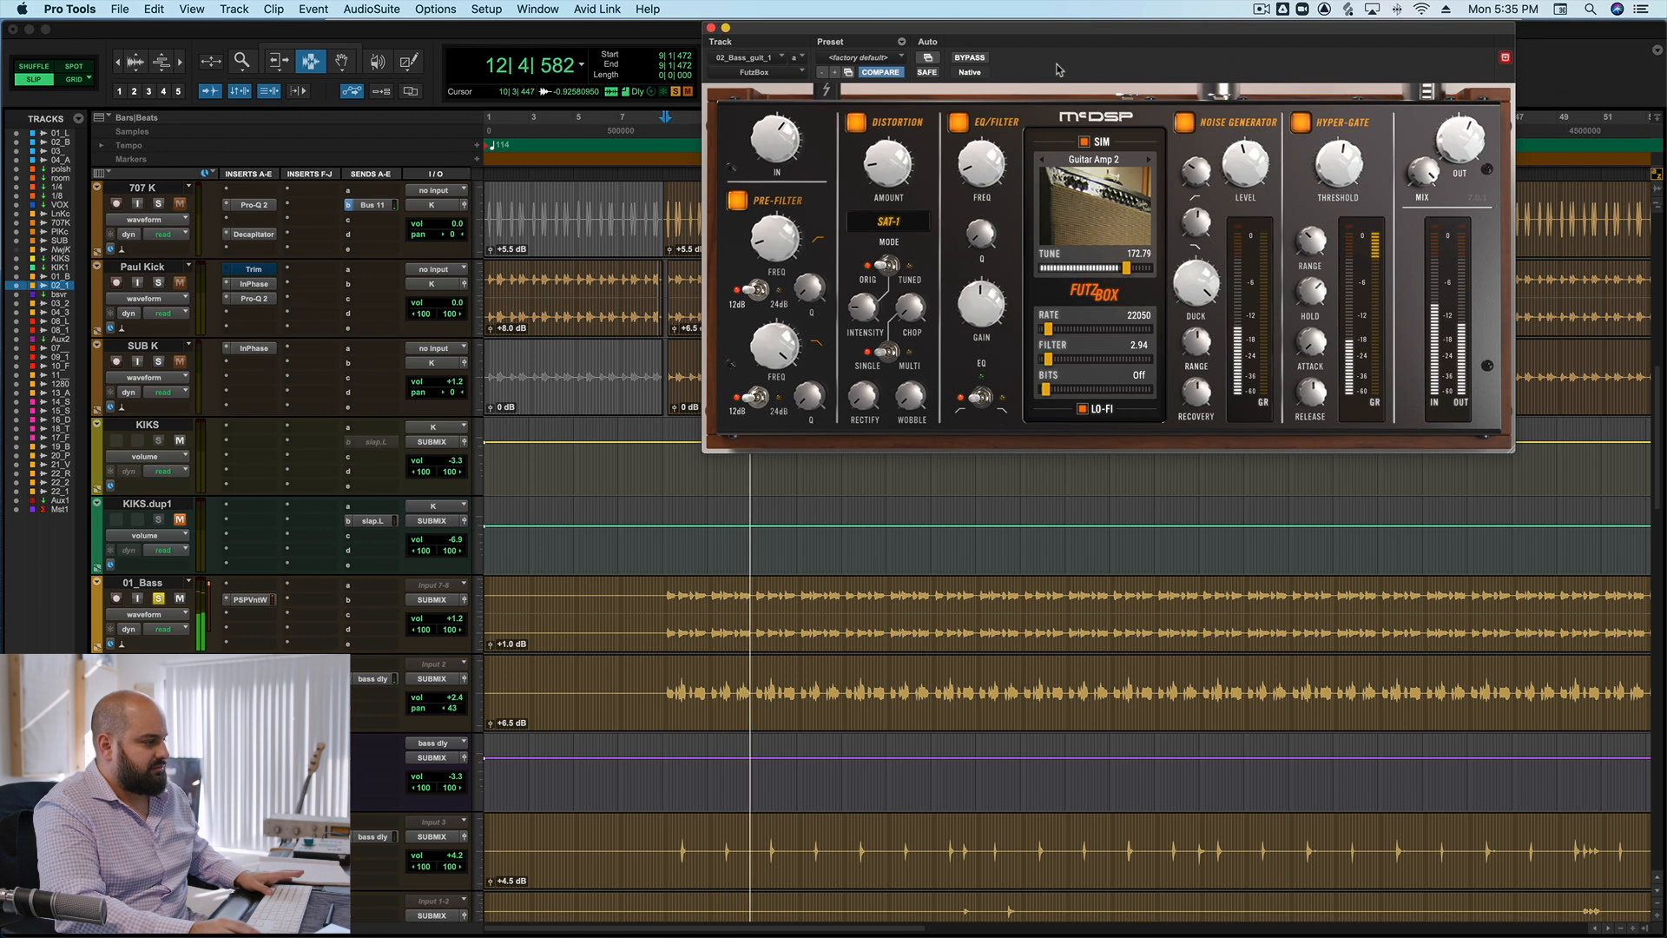
{"action": "key", "text": "space"}
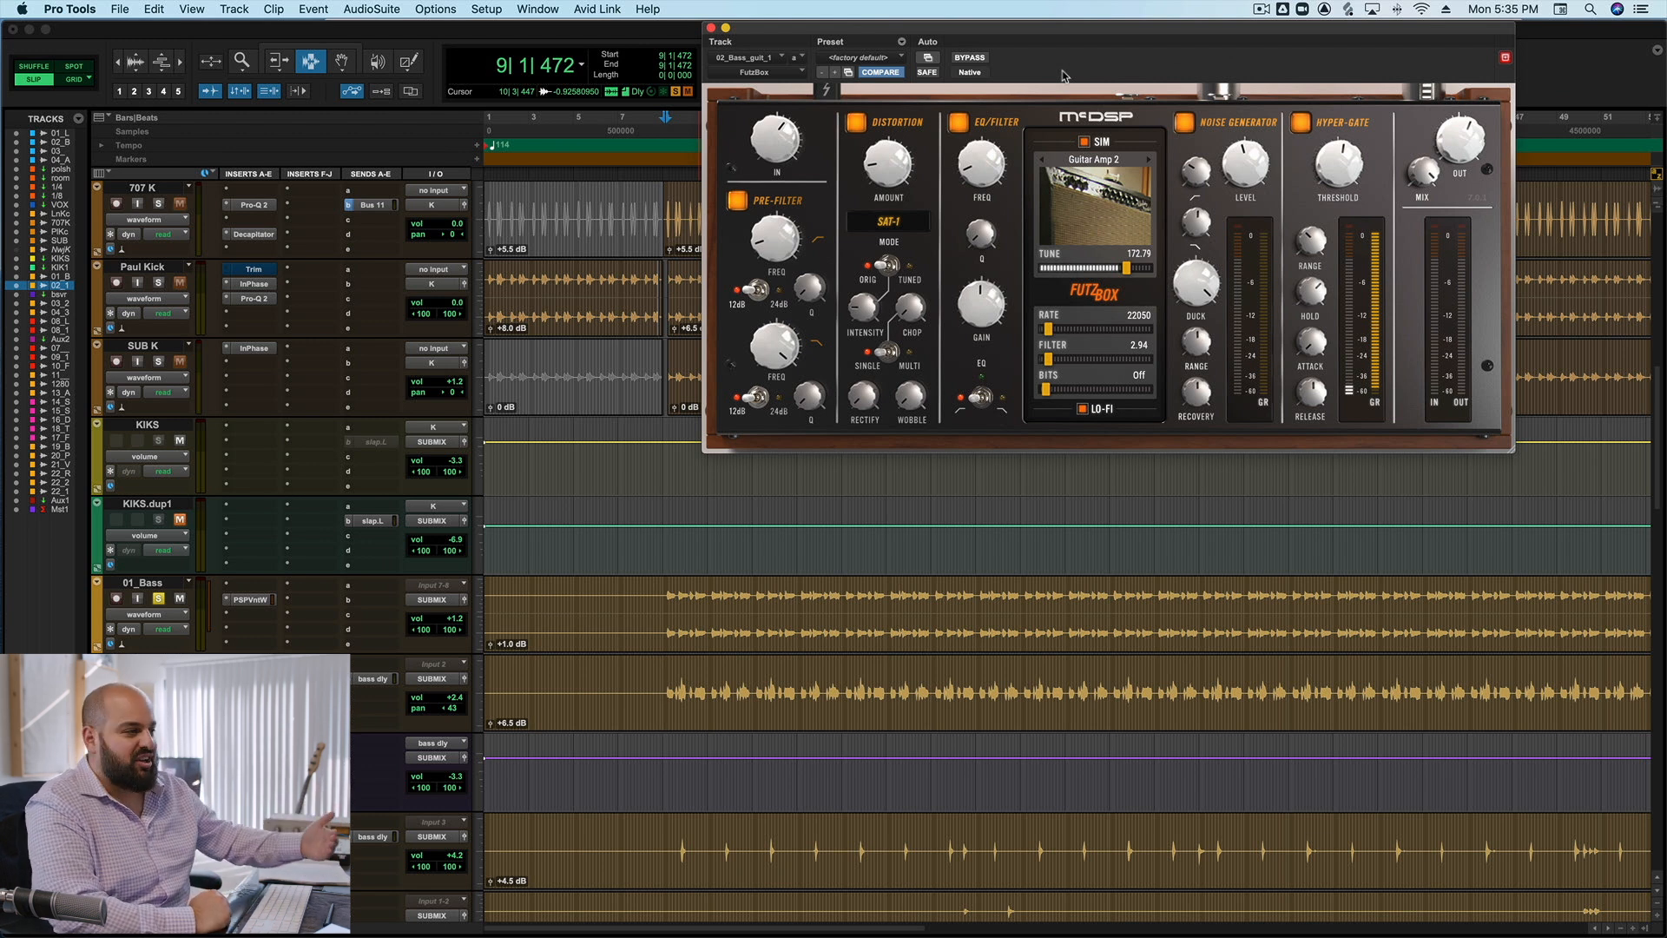
{"action": "left_click", "coordinate": [711, 28]}
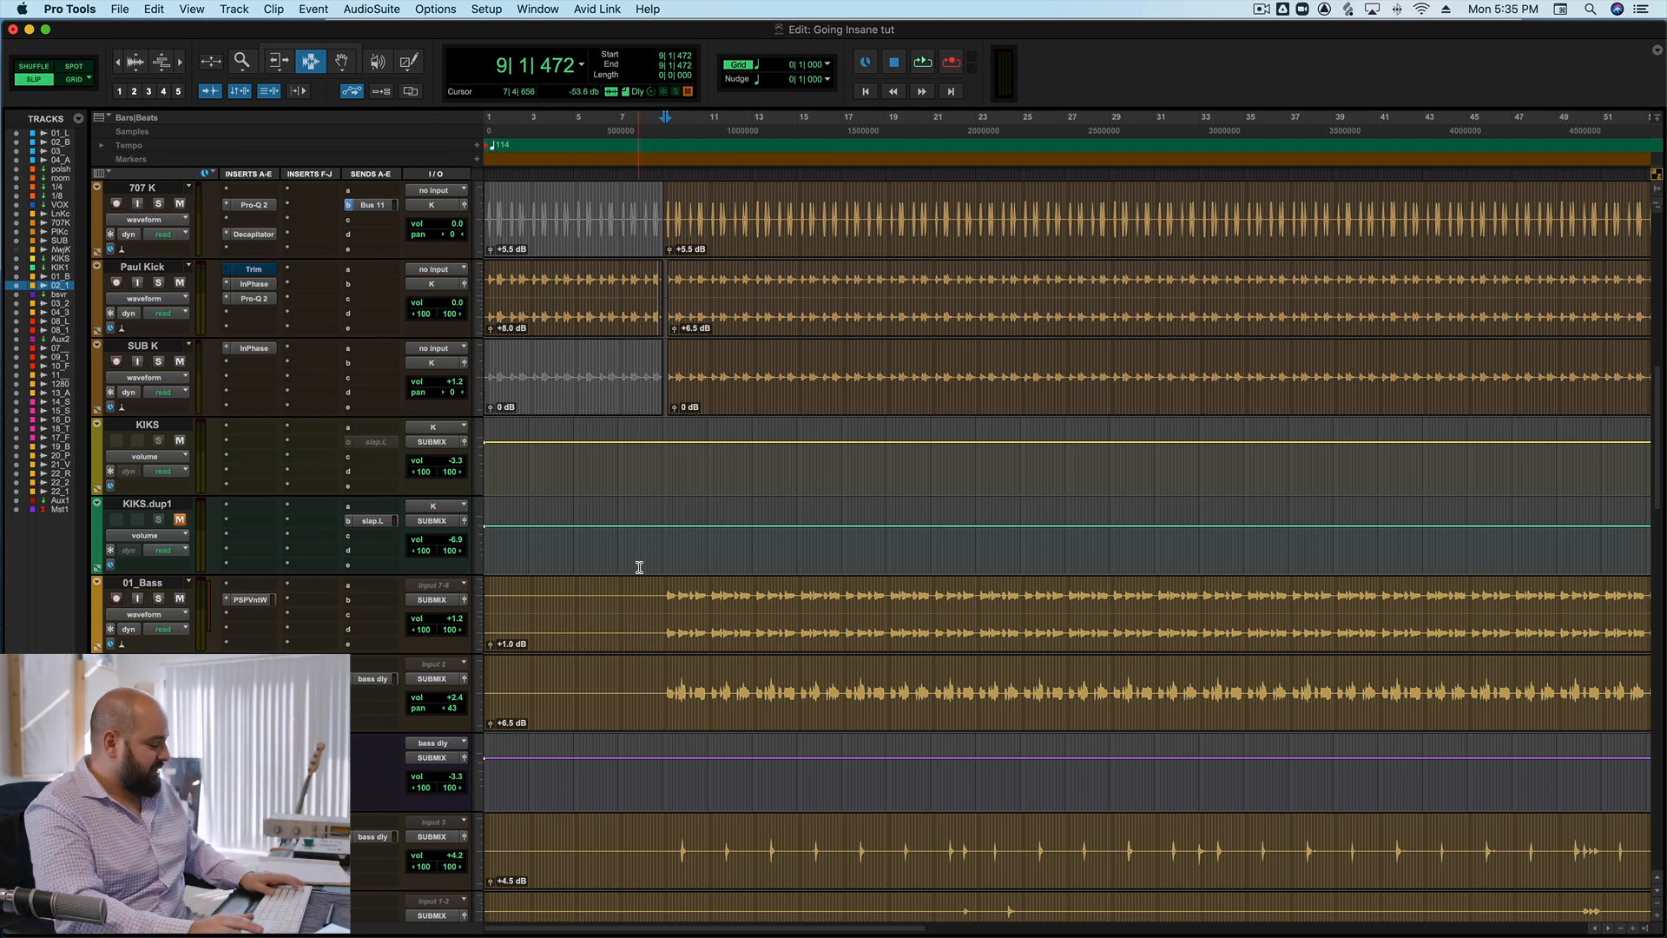
Open the AIR Kill EQ on the 10_Far Clap track, set the playback start just before its first clap in bar 9 and bypass the plug-in.
{"action": "scroll", "coordinate": [758, 551], "scroll_direction": "down", "scroll_amount": 4}
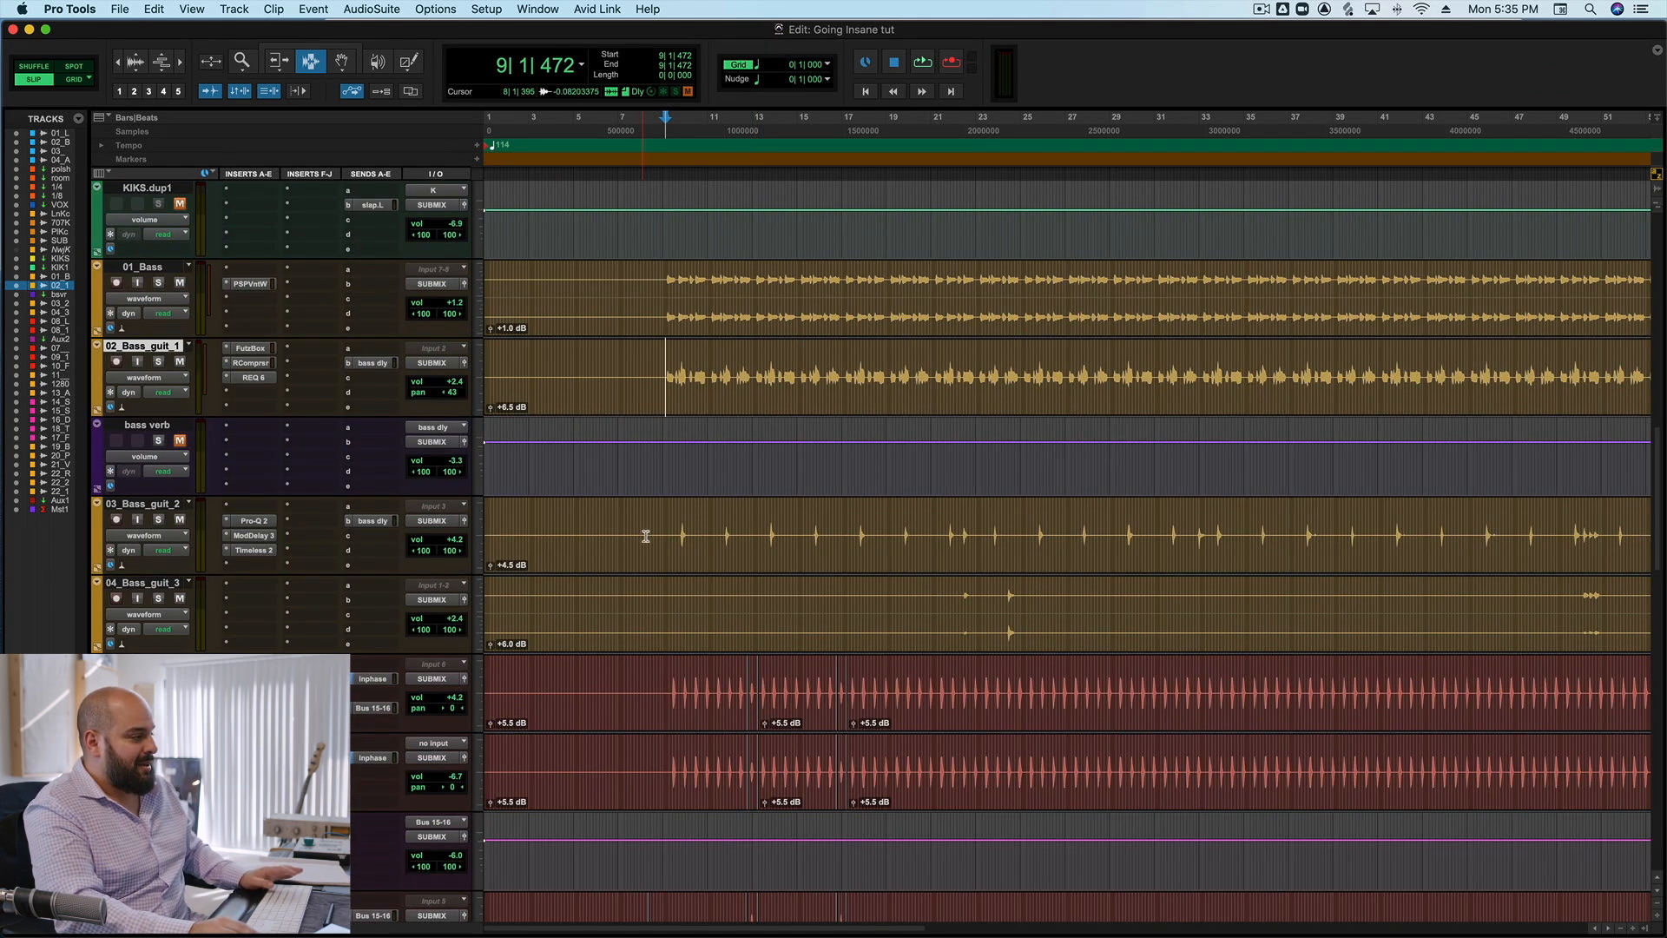
{"action": "scroll", "coordinate": [658, 538], "scroll_direction": "down", "scroll_amount": 1}
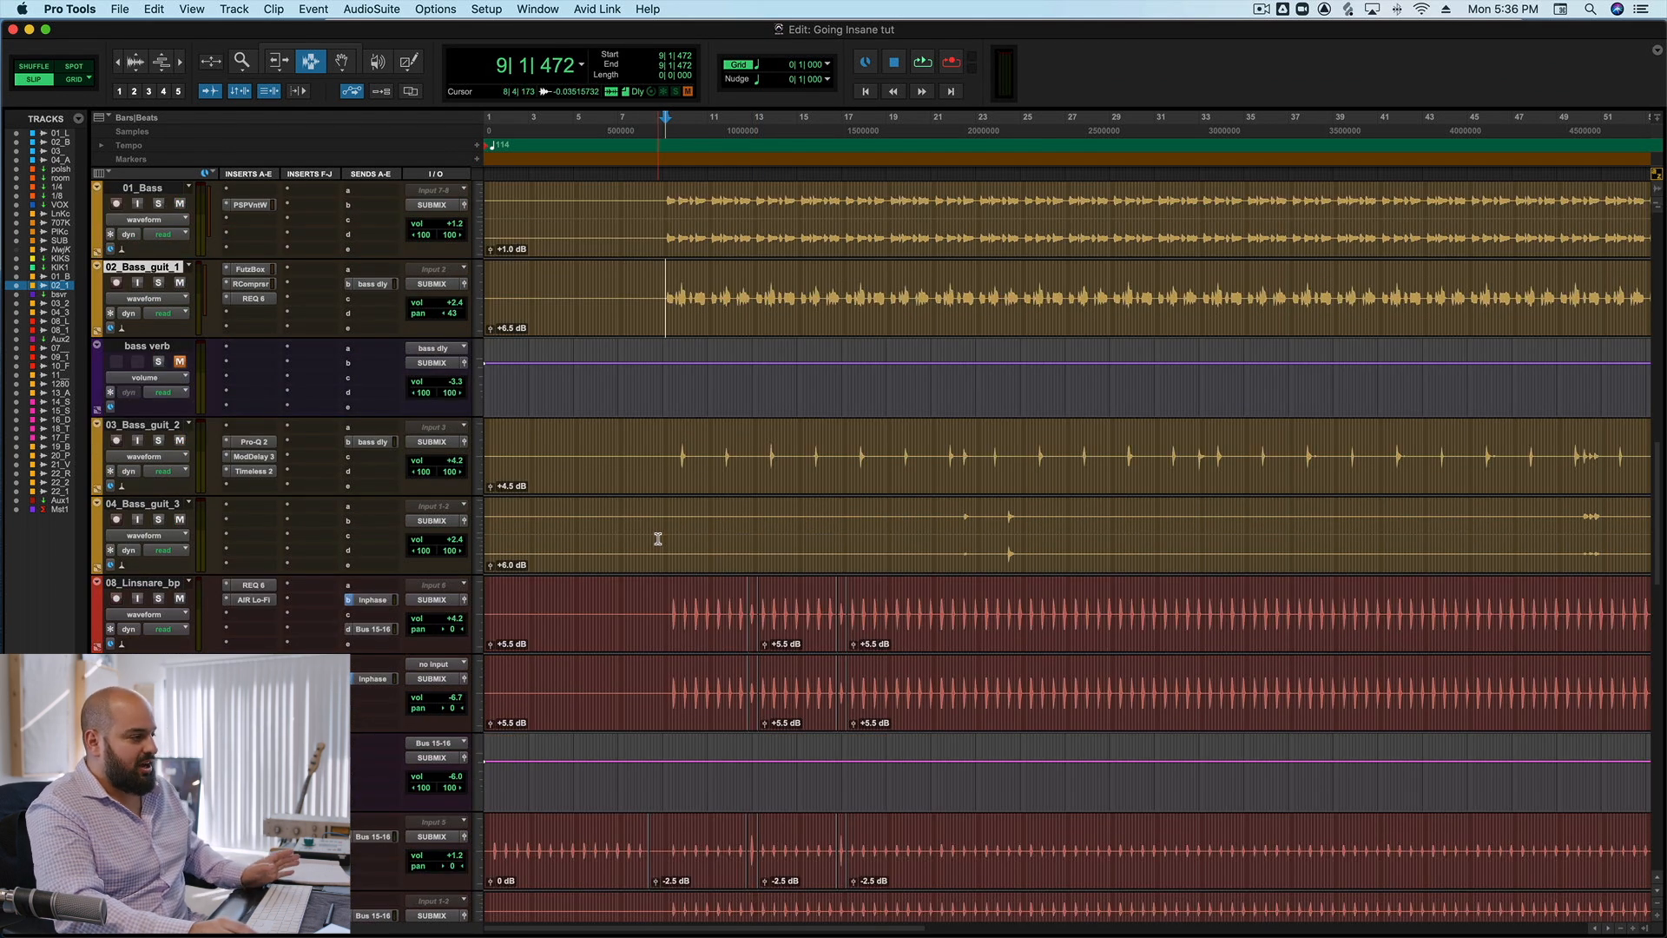
{"action": "scroll", "coordinate": [321, 629], "scroll_direction": "down", "scroll_amount": 2}
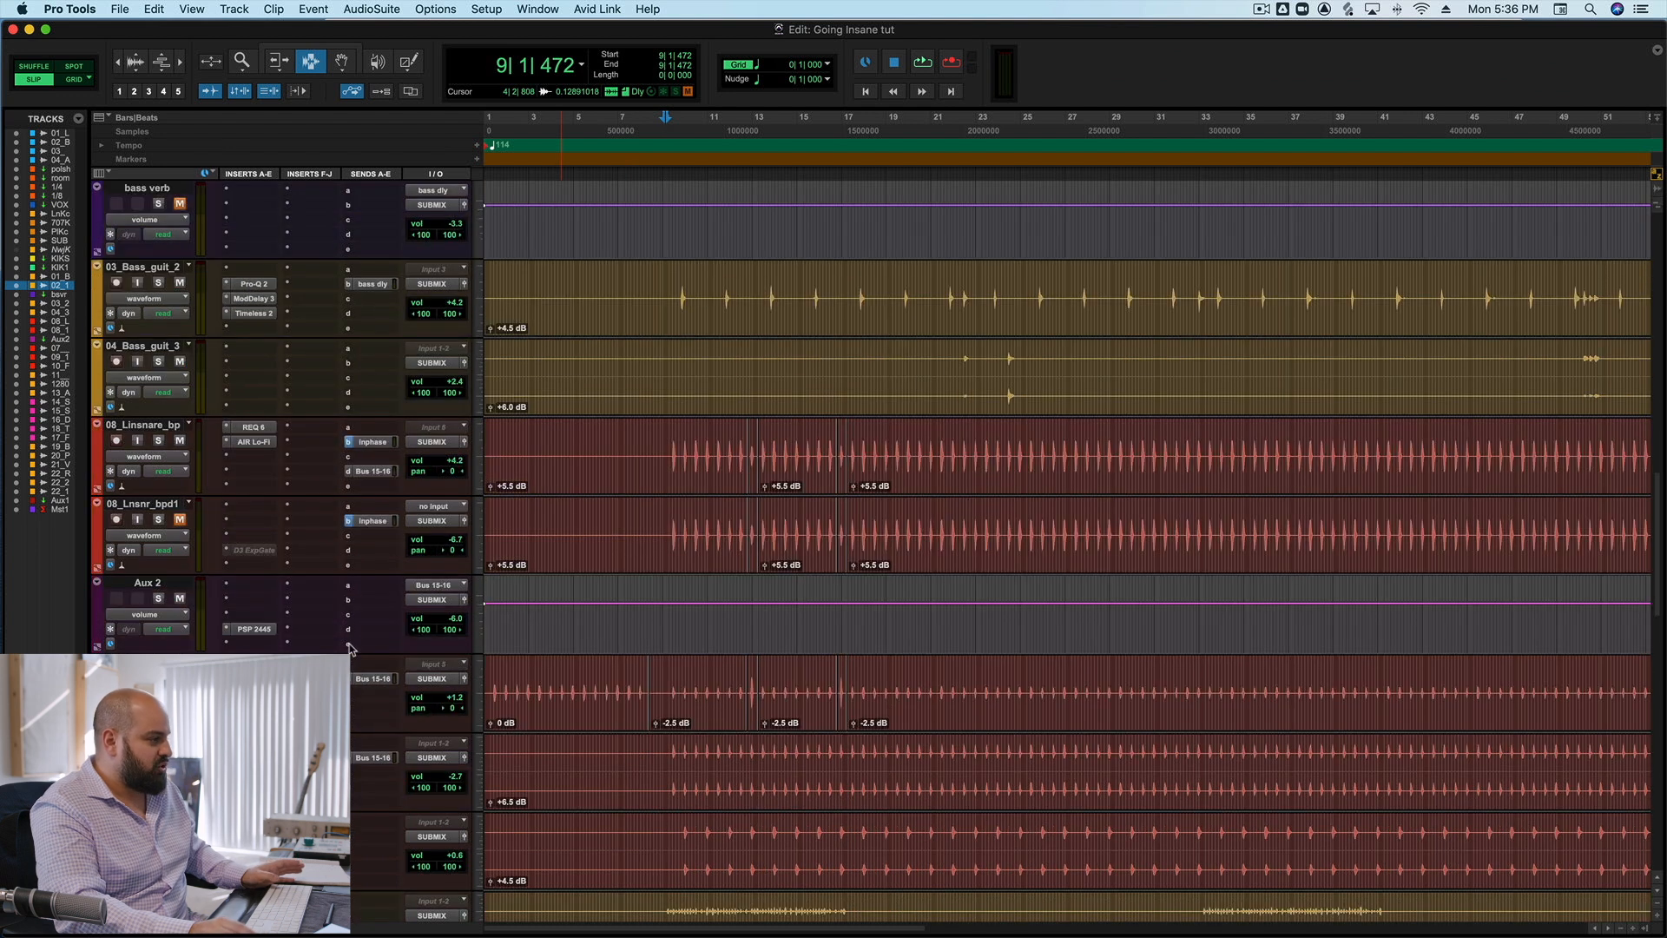
{"action": "left_click", "coordinate": [670, 679]}
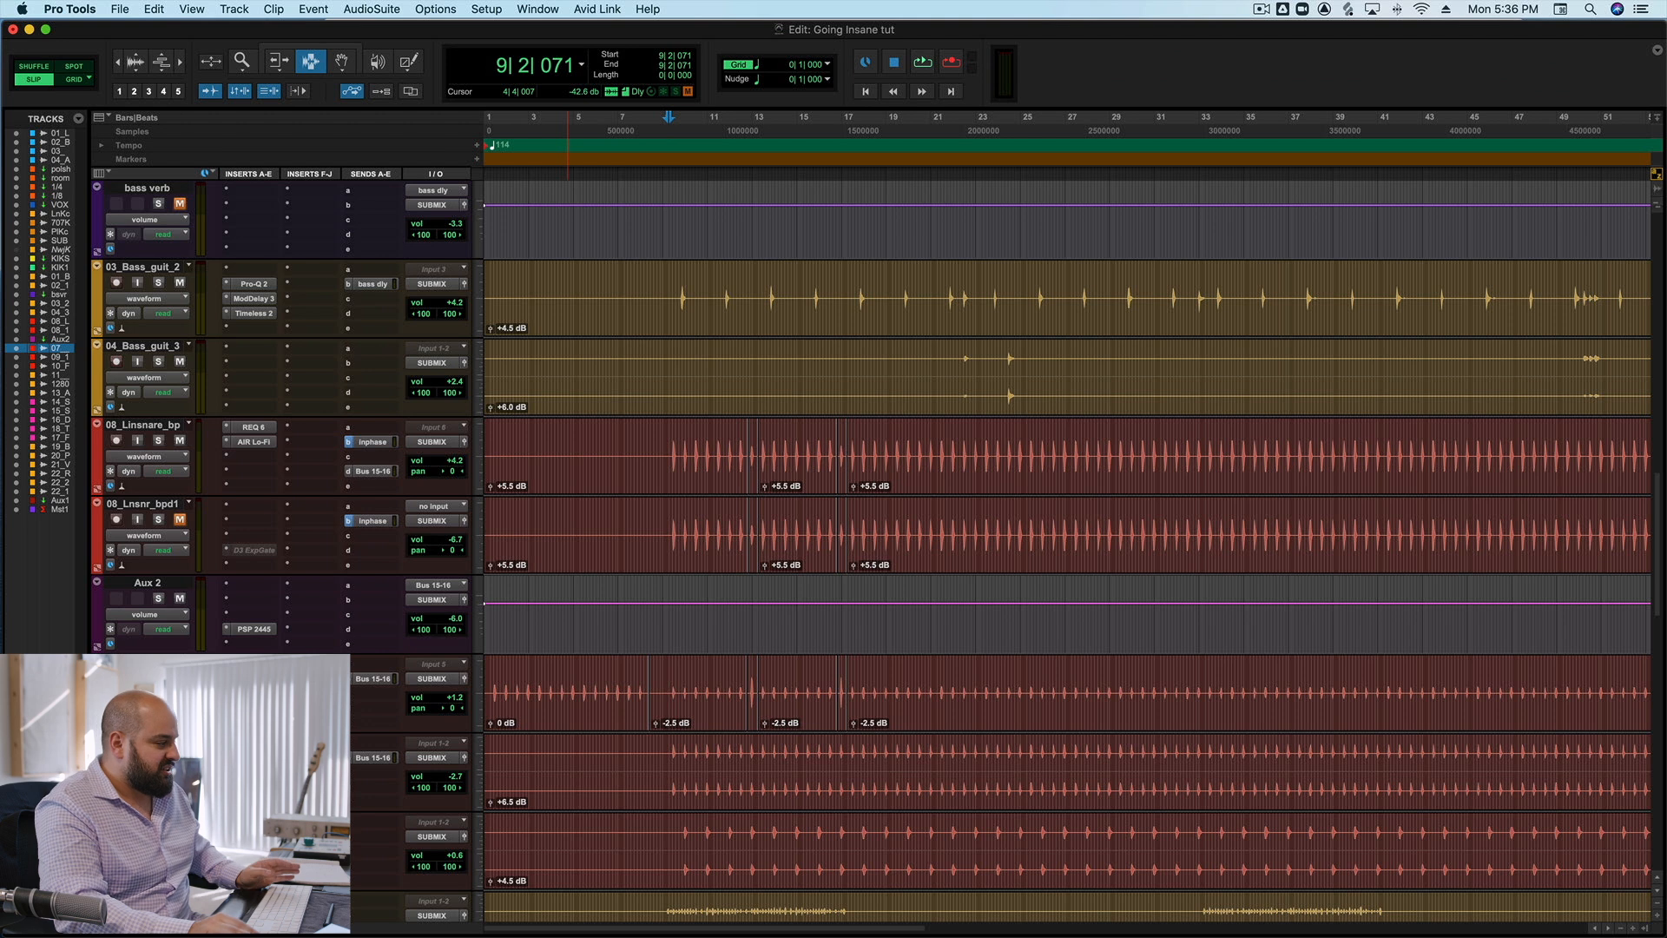
{"action": "left_click", "coordinate": [253, 823]}
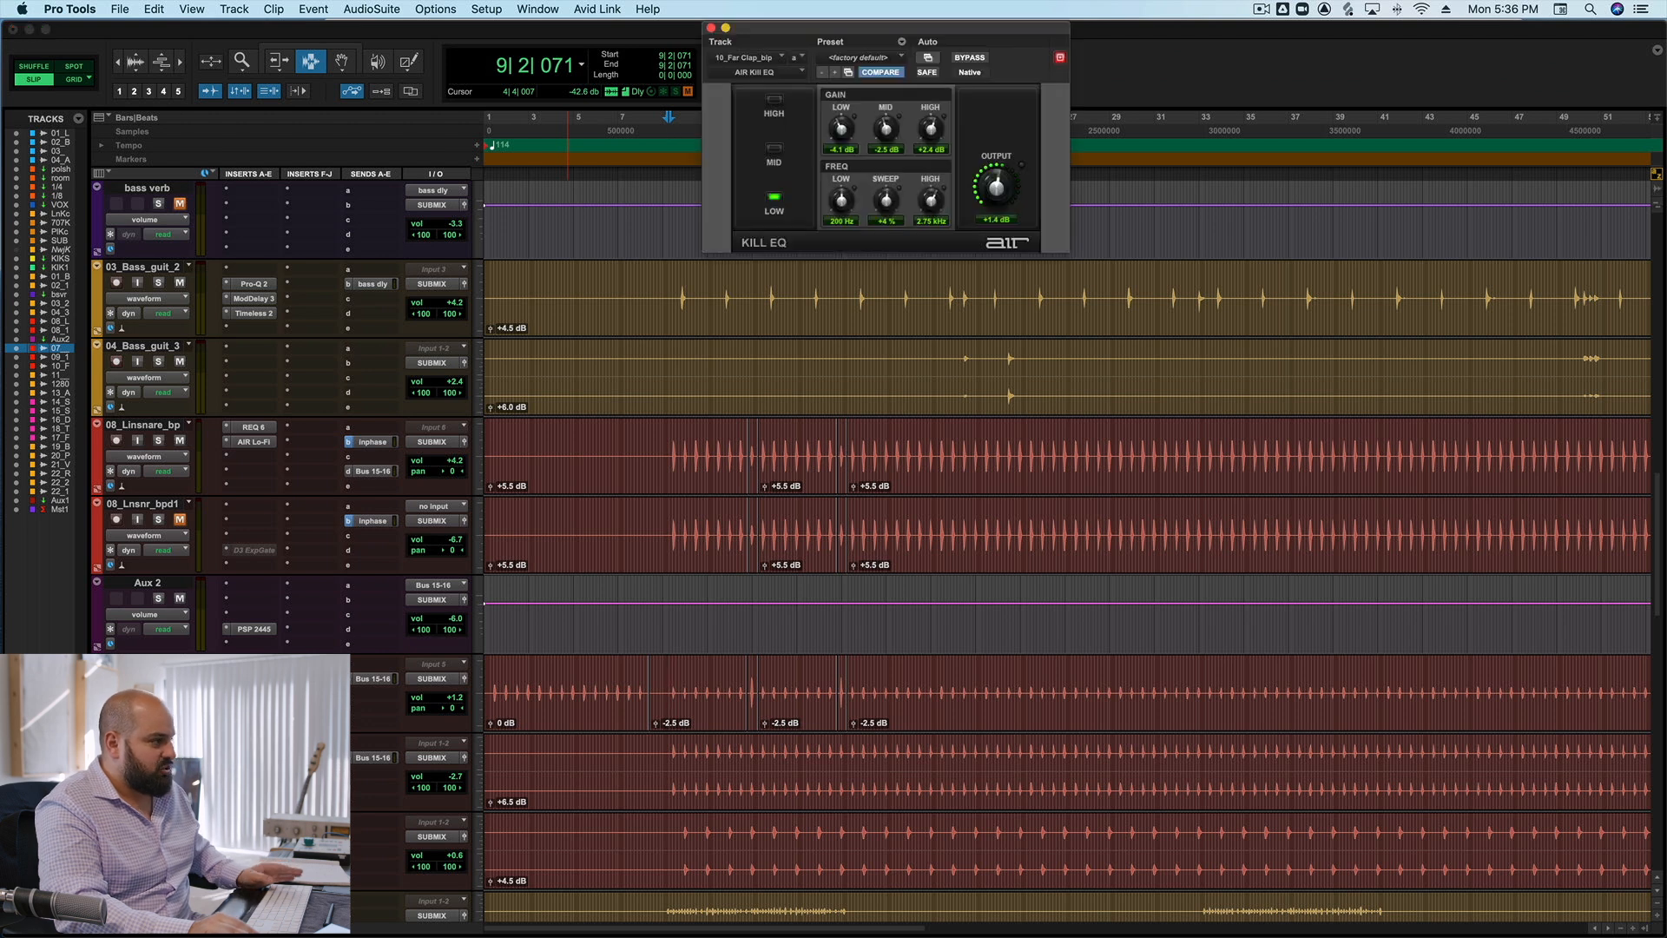
{"action": "left_click", "coordinate": [681, 839]}
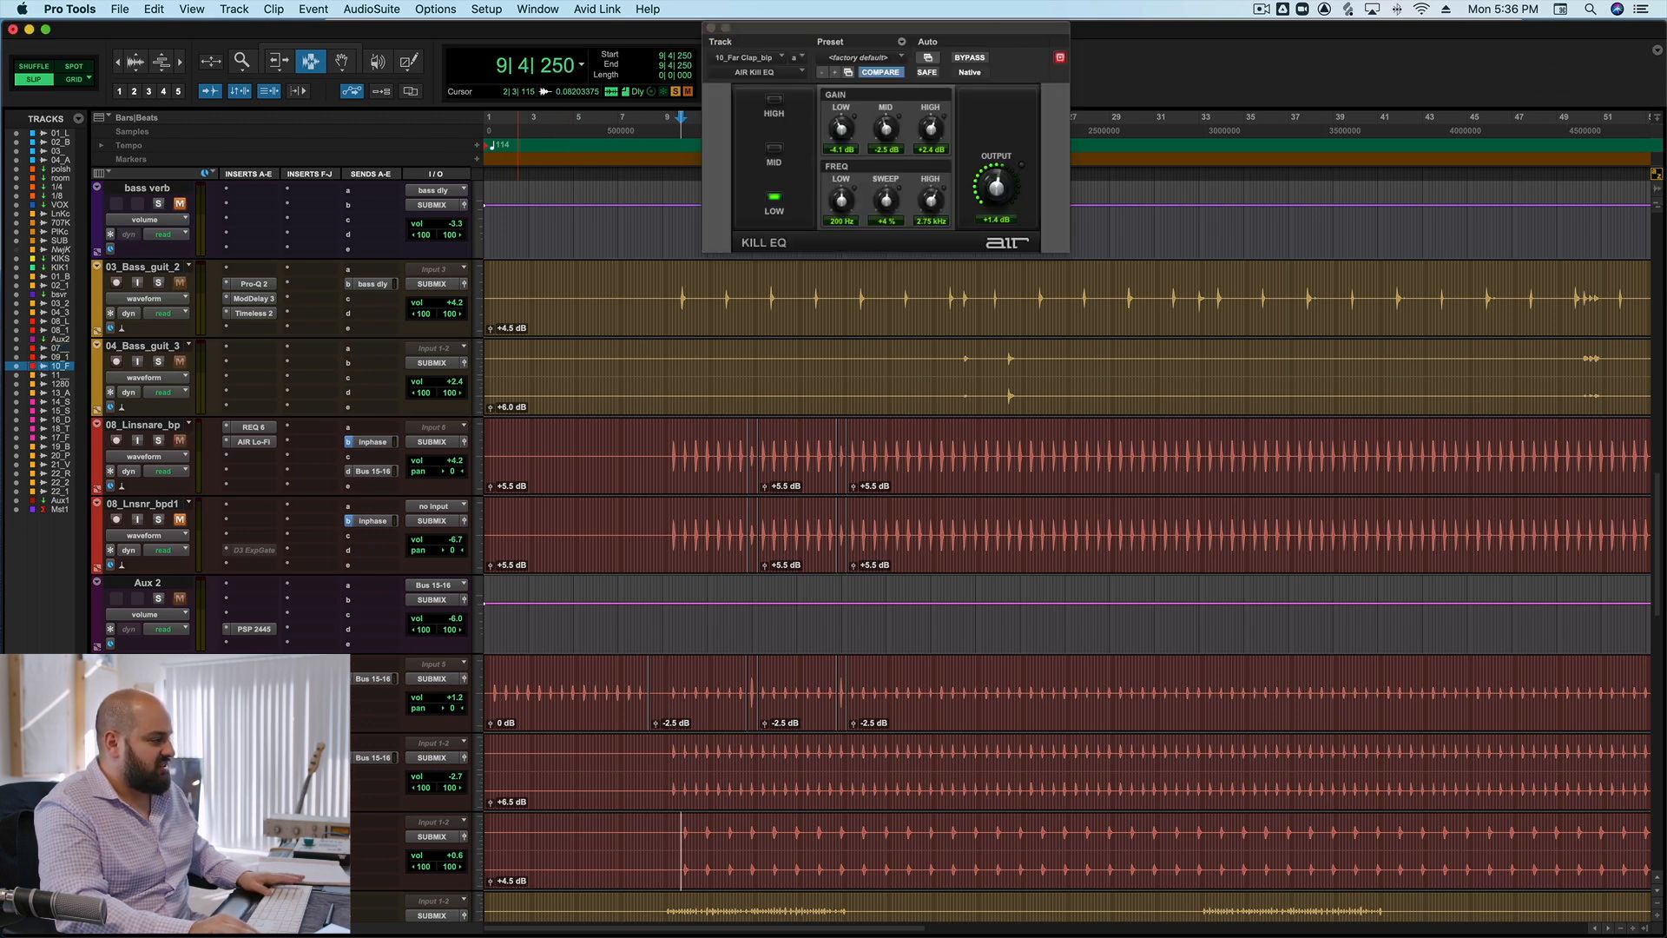
{"action": "left_click", "coordinate": [969, 59]}
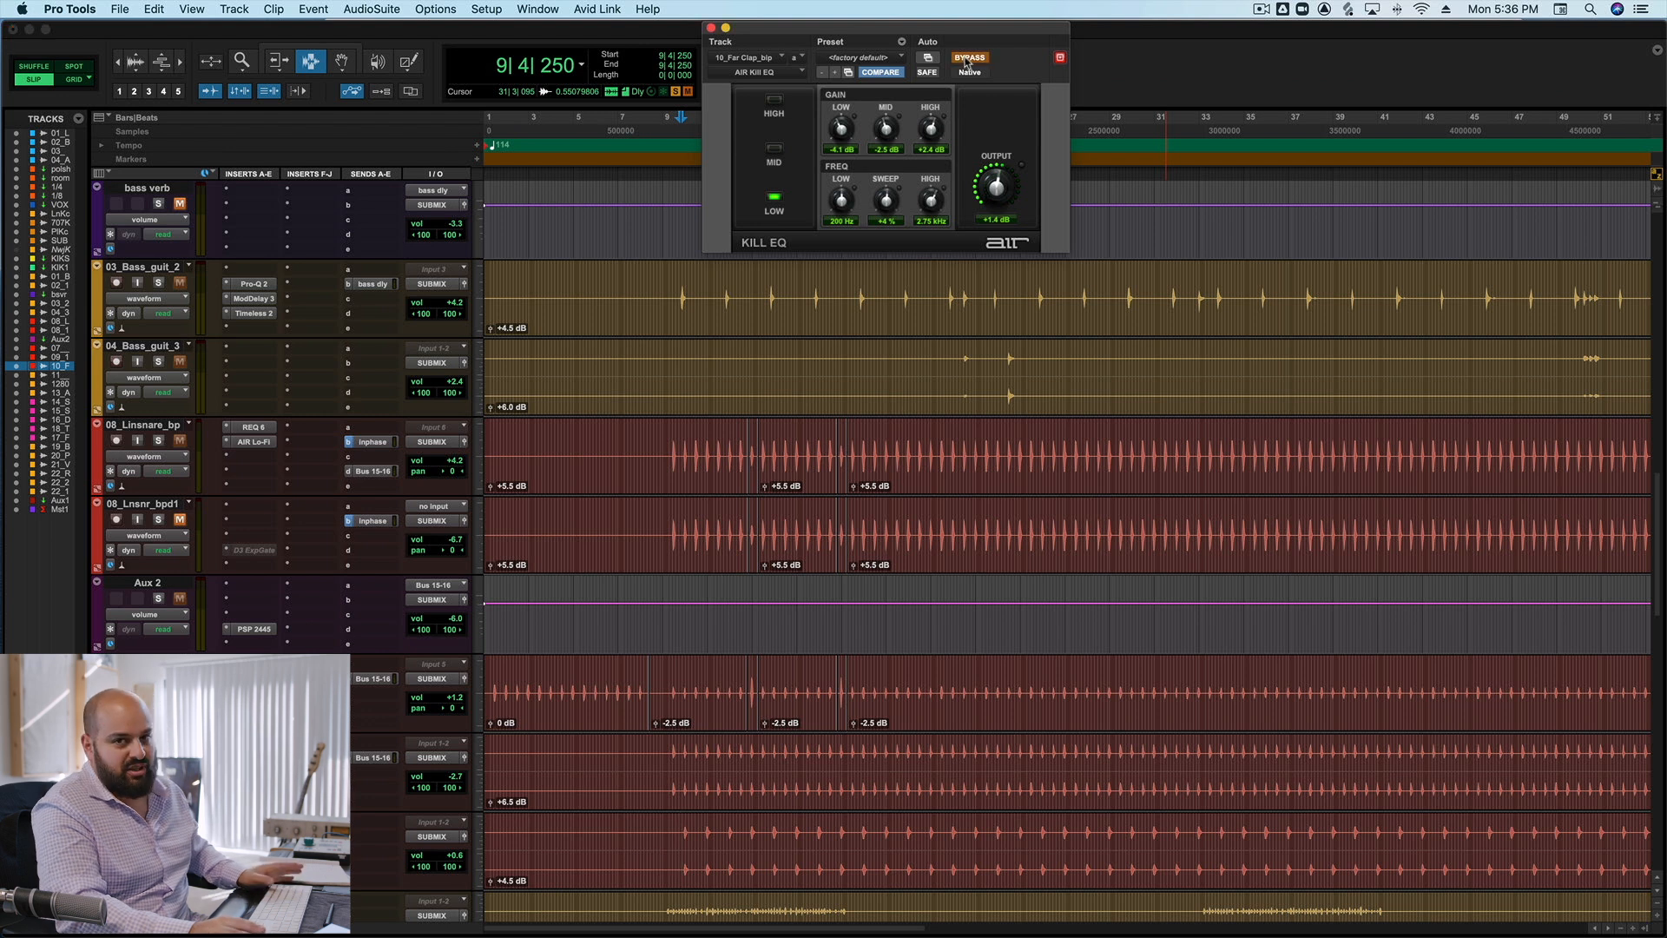
Compare the 10_Far Clap track in playback from bar 9 with the AIR Kill EQ bypassed and active.
{"action": "key", "text": "space"}
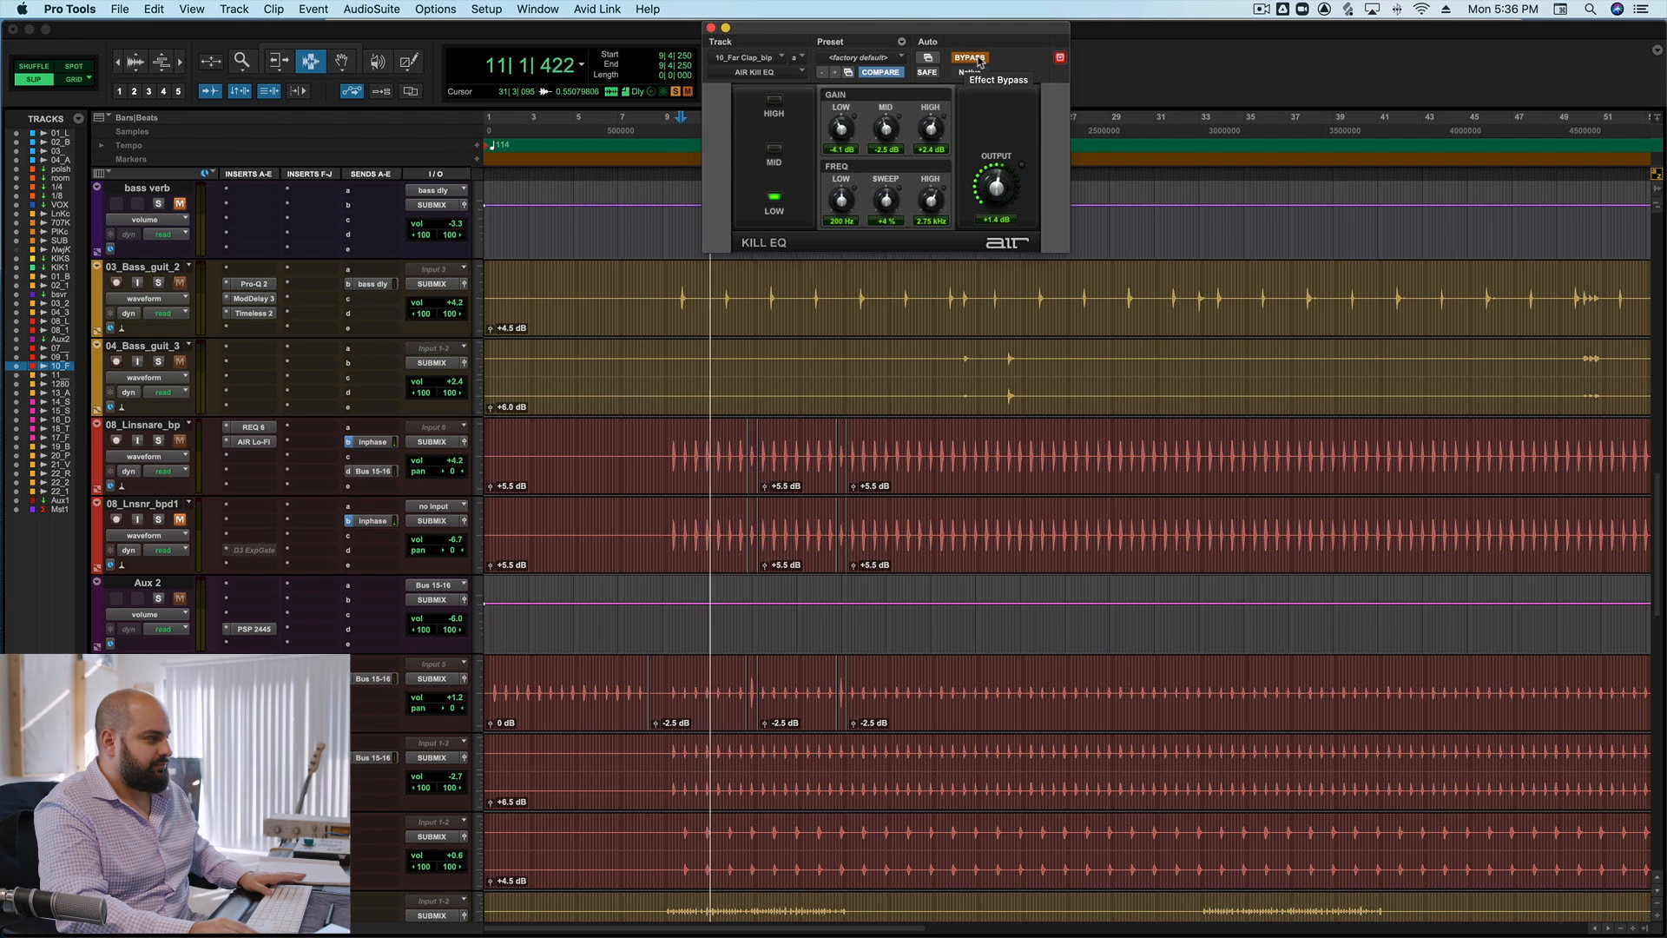
{"action": "left_click", "coordinate": [980, 61]}
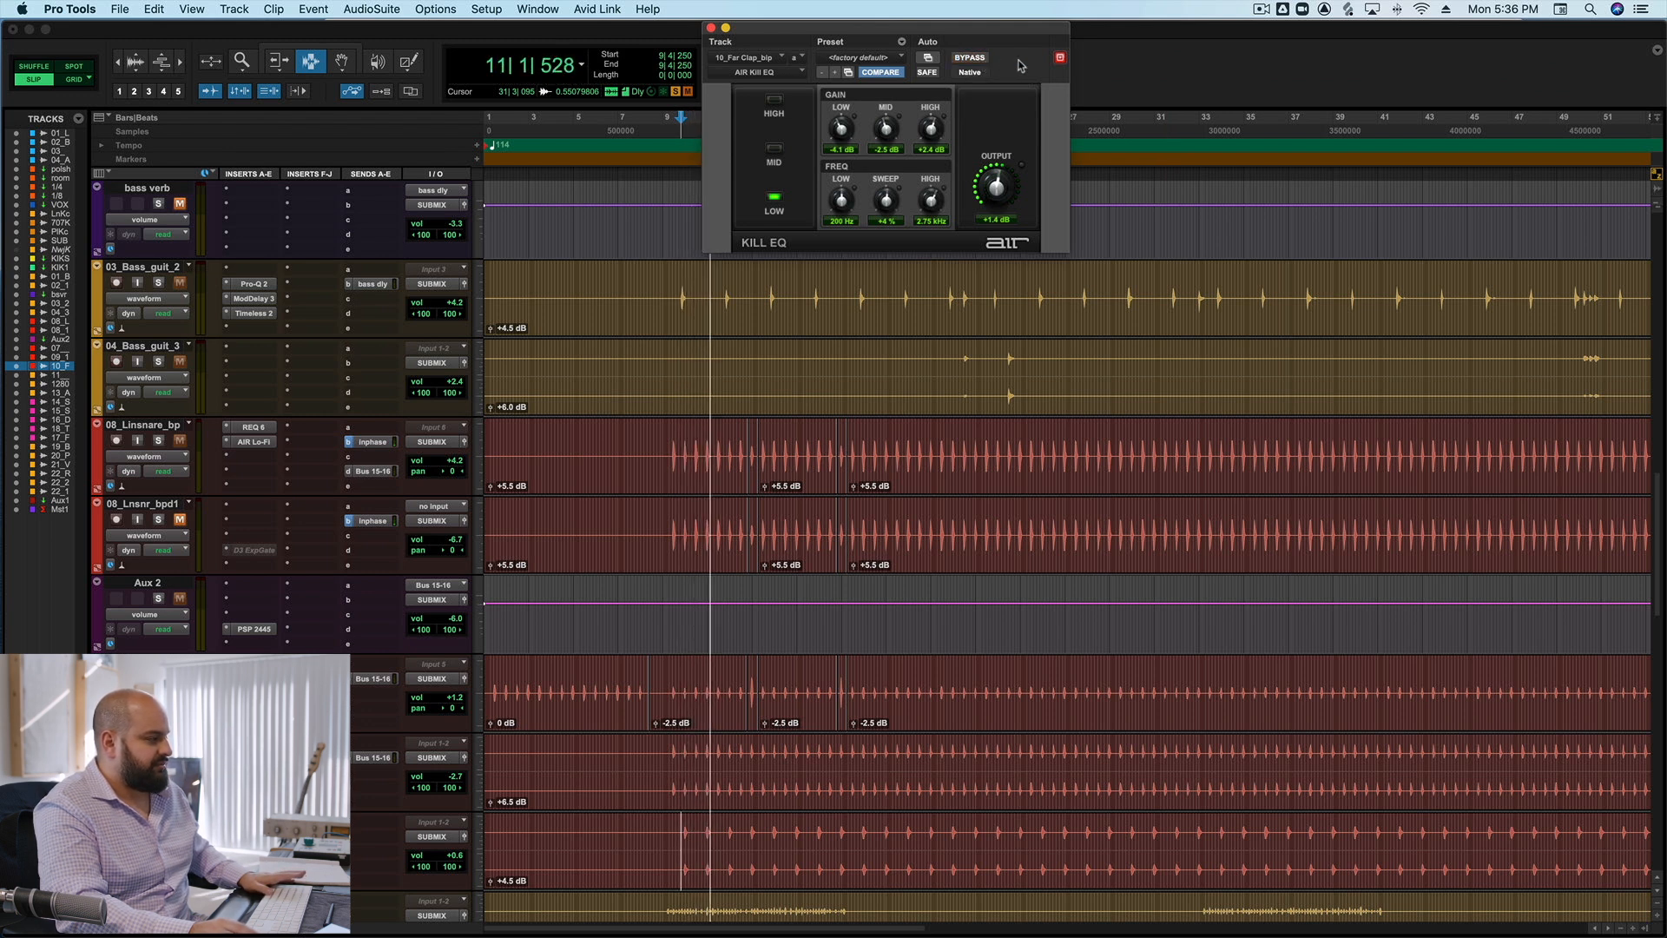
{"action": "key", "text": "space"}
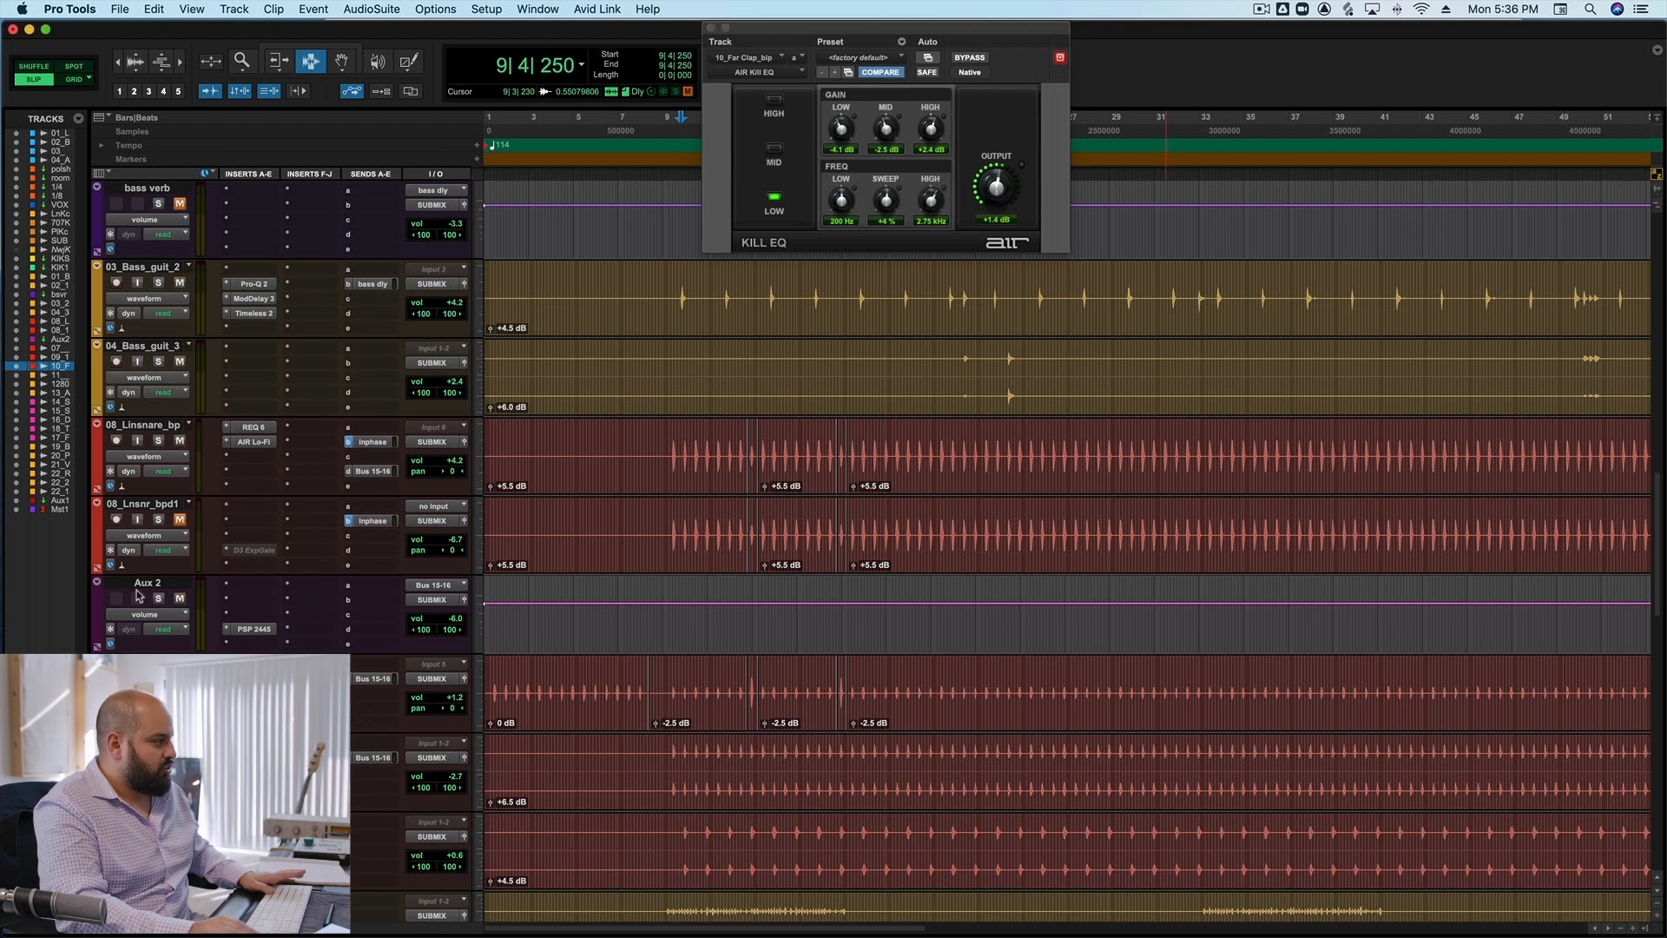
Solo 08_Linsnare_bp, open its AIR Lo-Fi in bypass and set the playback start just before the first snare hit in bar 9.
{"action": "left_click", "coordinate": [158, 440]}
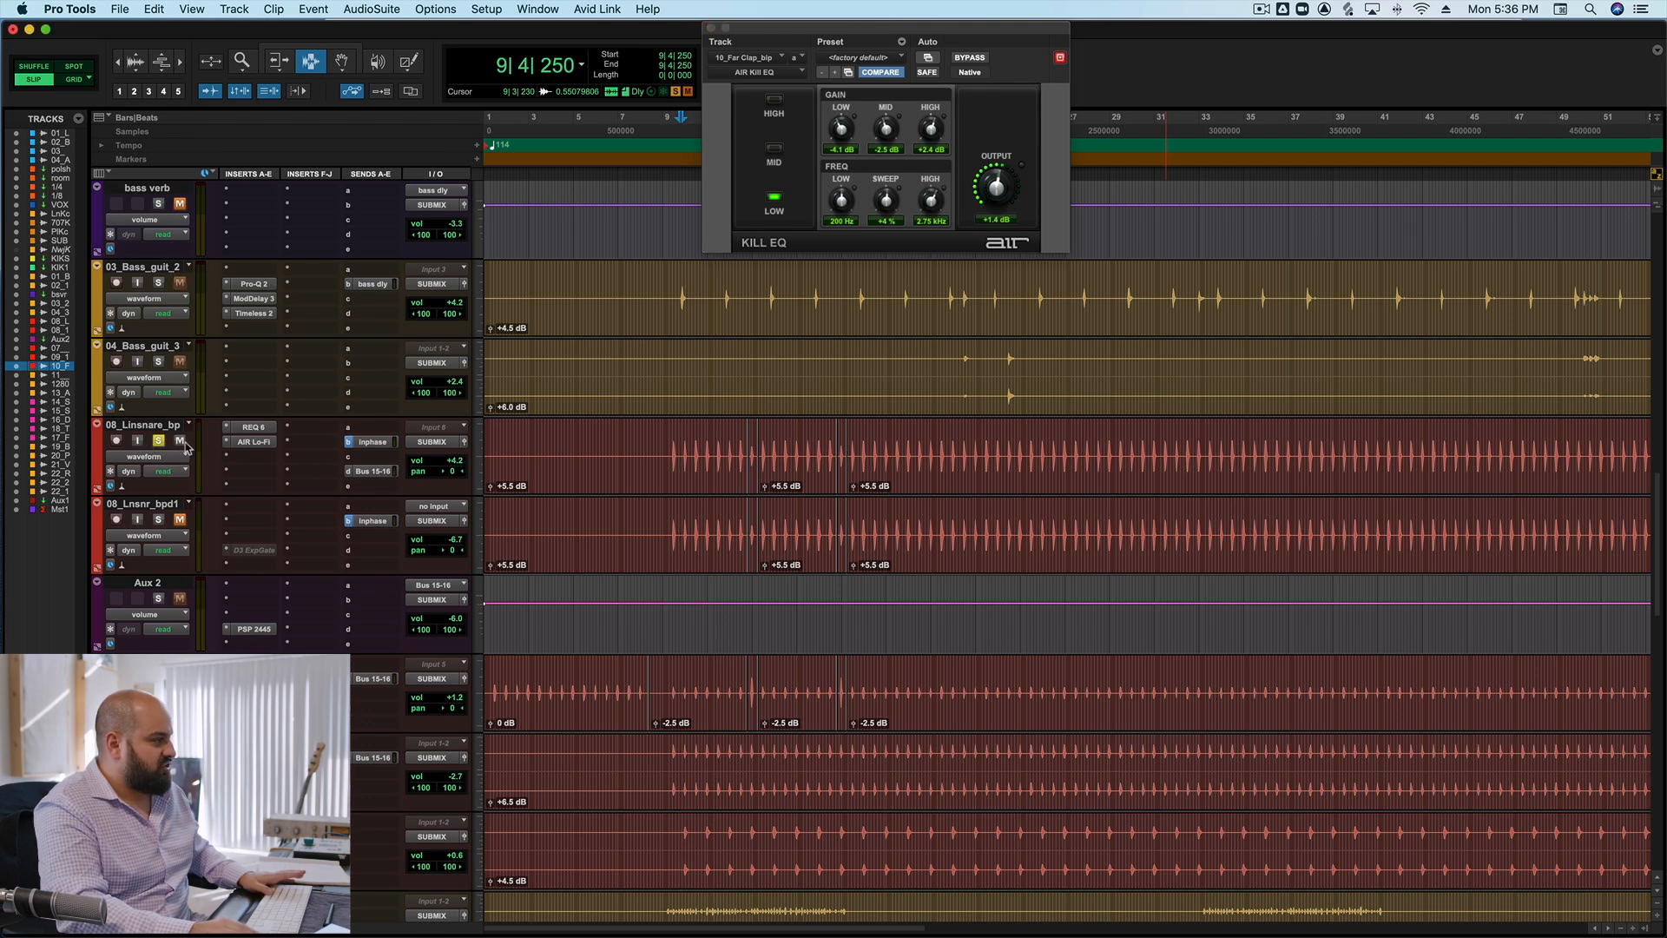
{"action": "left_click", "coordinate": [252, 442]}
{"action": "left_click", "coordinate": [972, 59]}
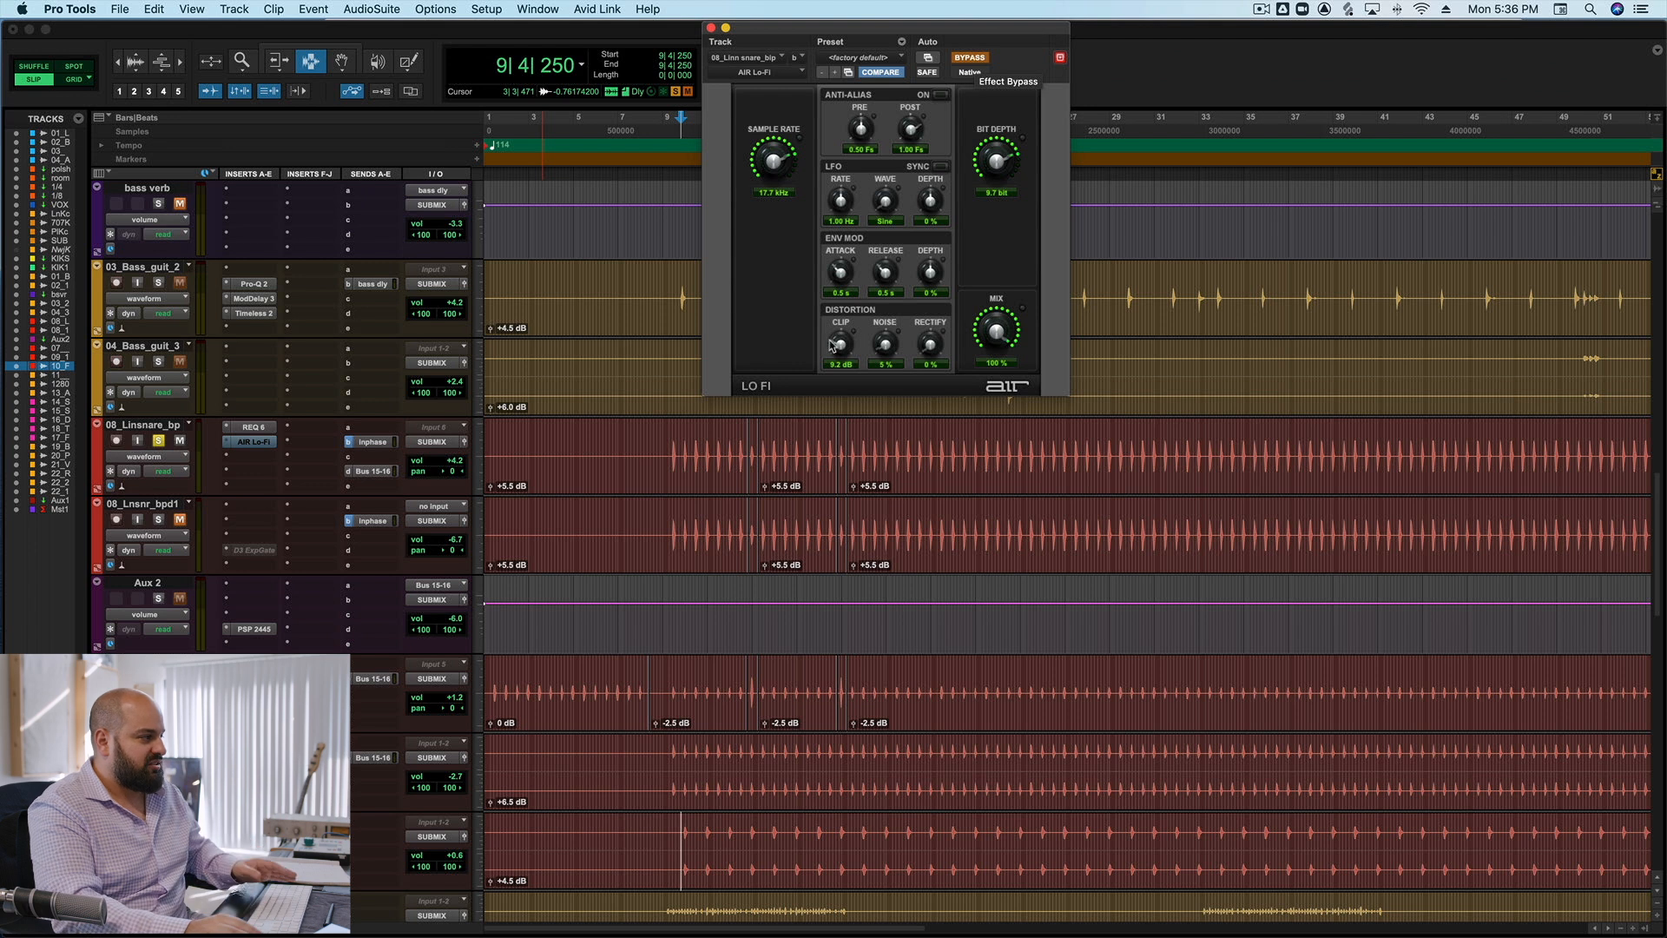
{"action": "left_click", "coordinate": [669, 439]}
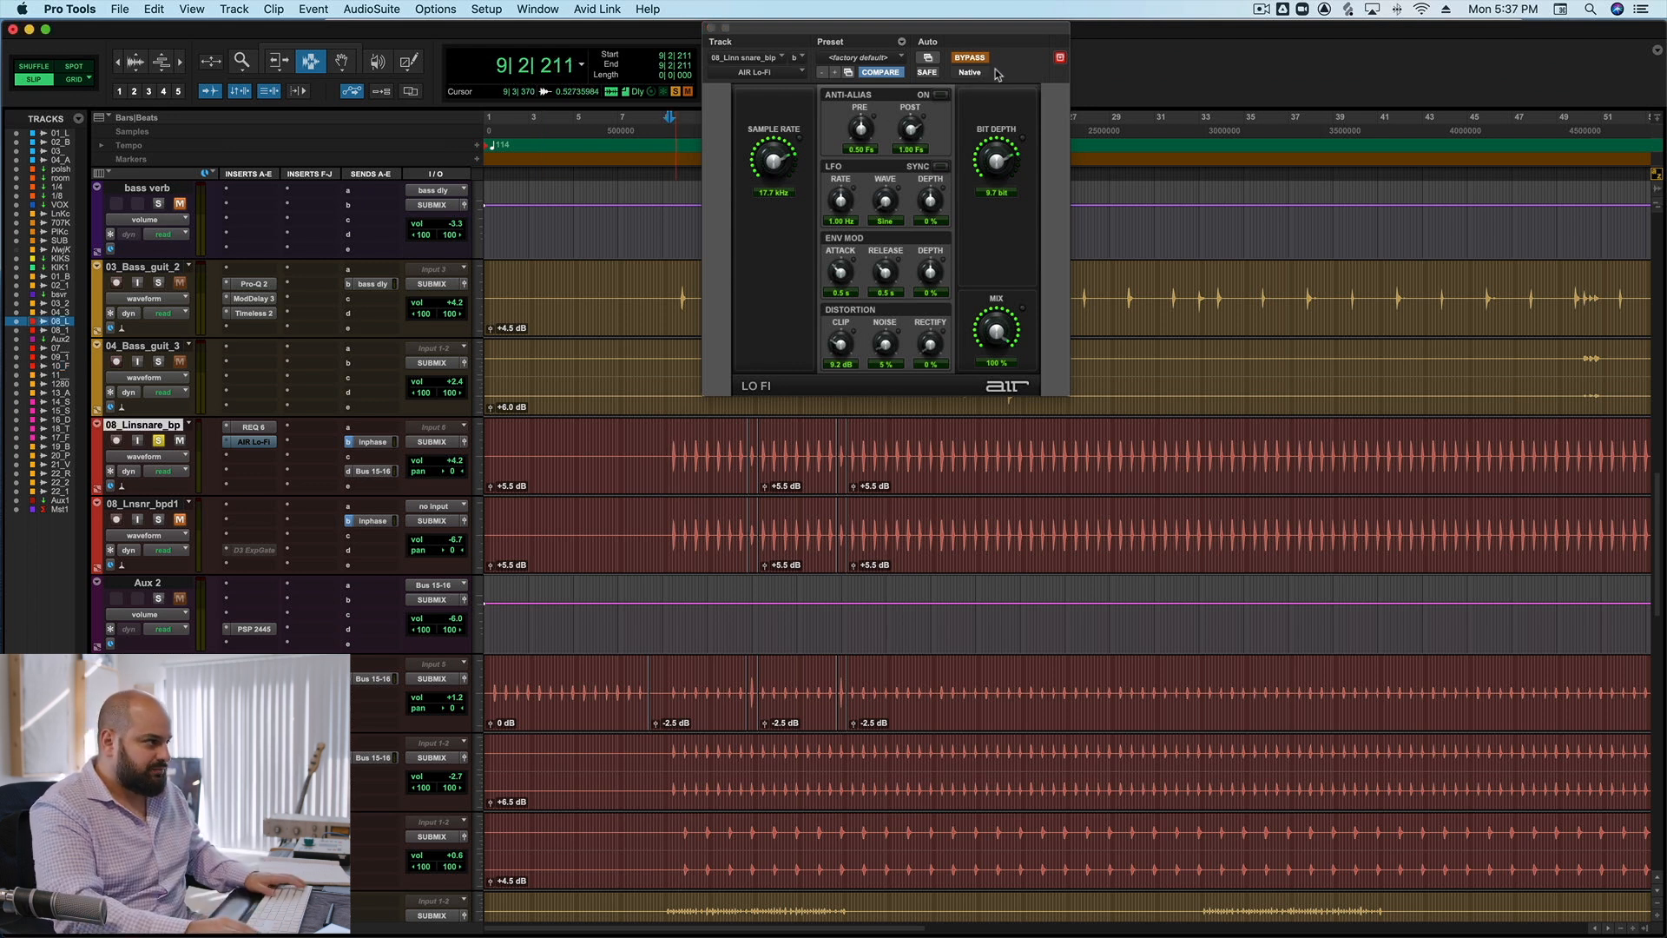
Compare the soloed 08_Linsnare_bp from bar 9 with AIR Lo-Fi bypassed and active.
{"action": "key", "text": "space"}
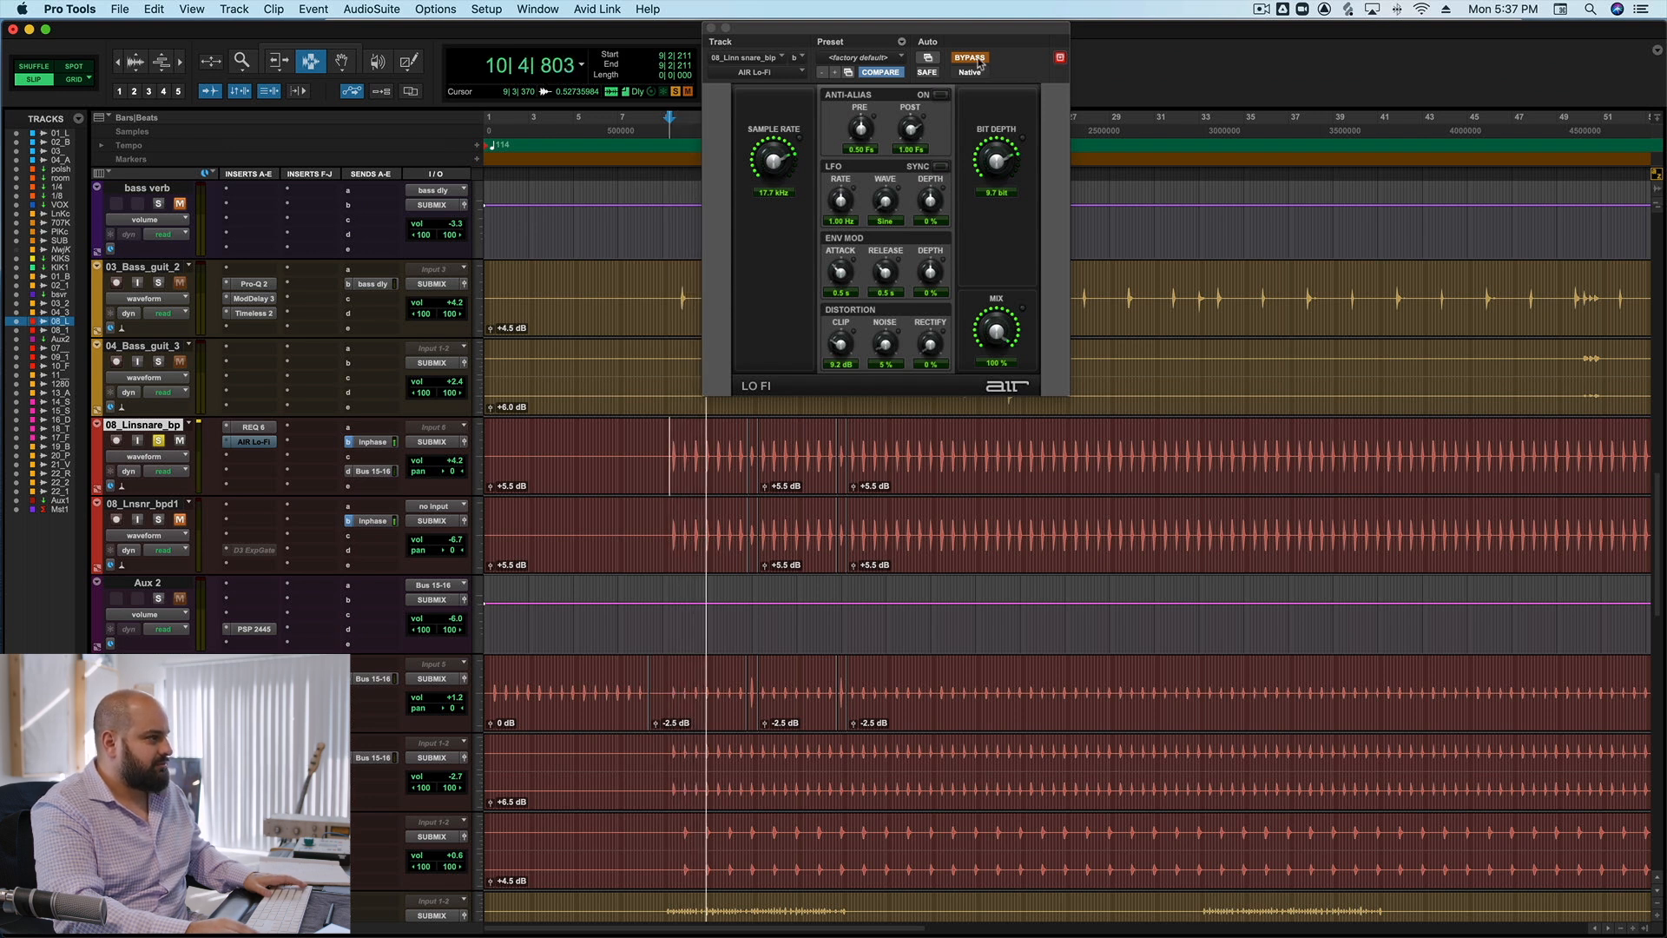
{"action": "left_click", "coordinate": [970, 58]}
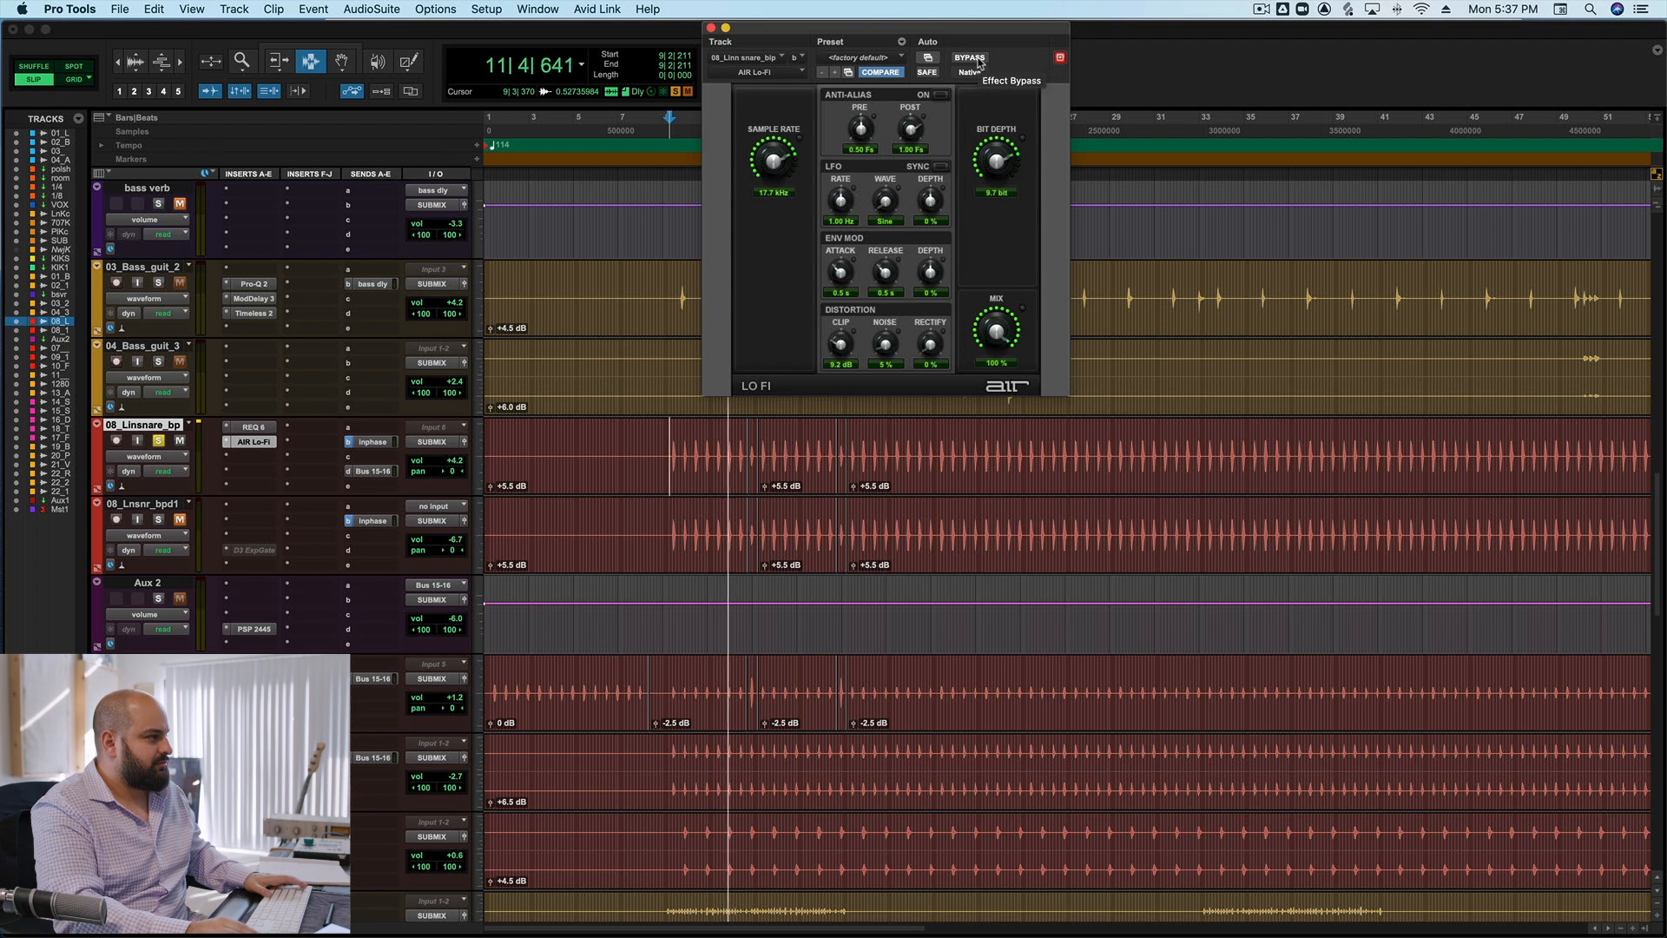
{"action": "key", "text": "space"}
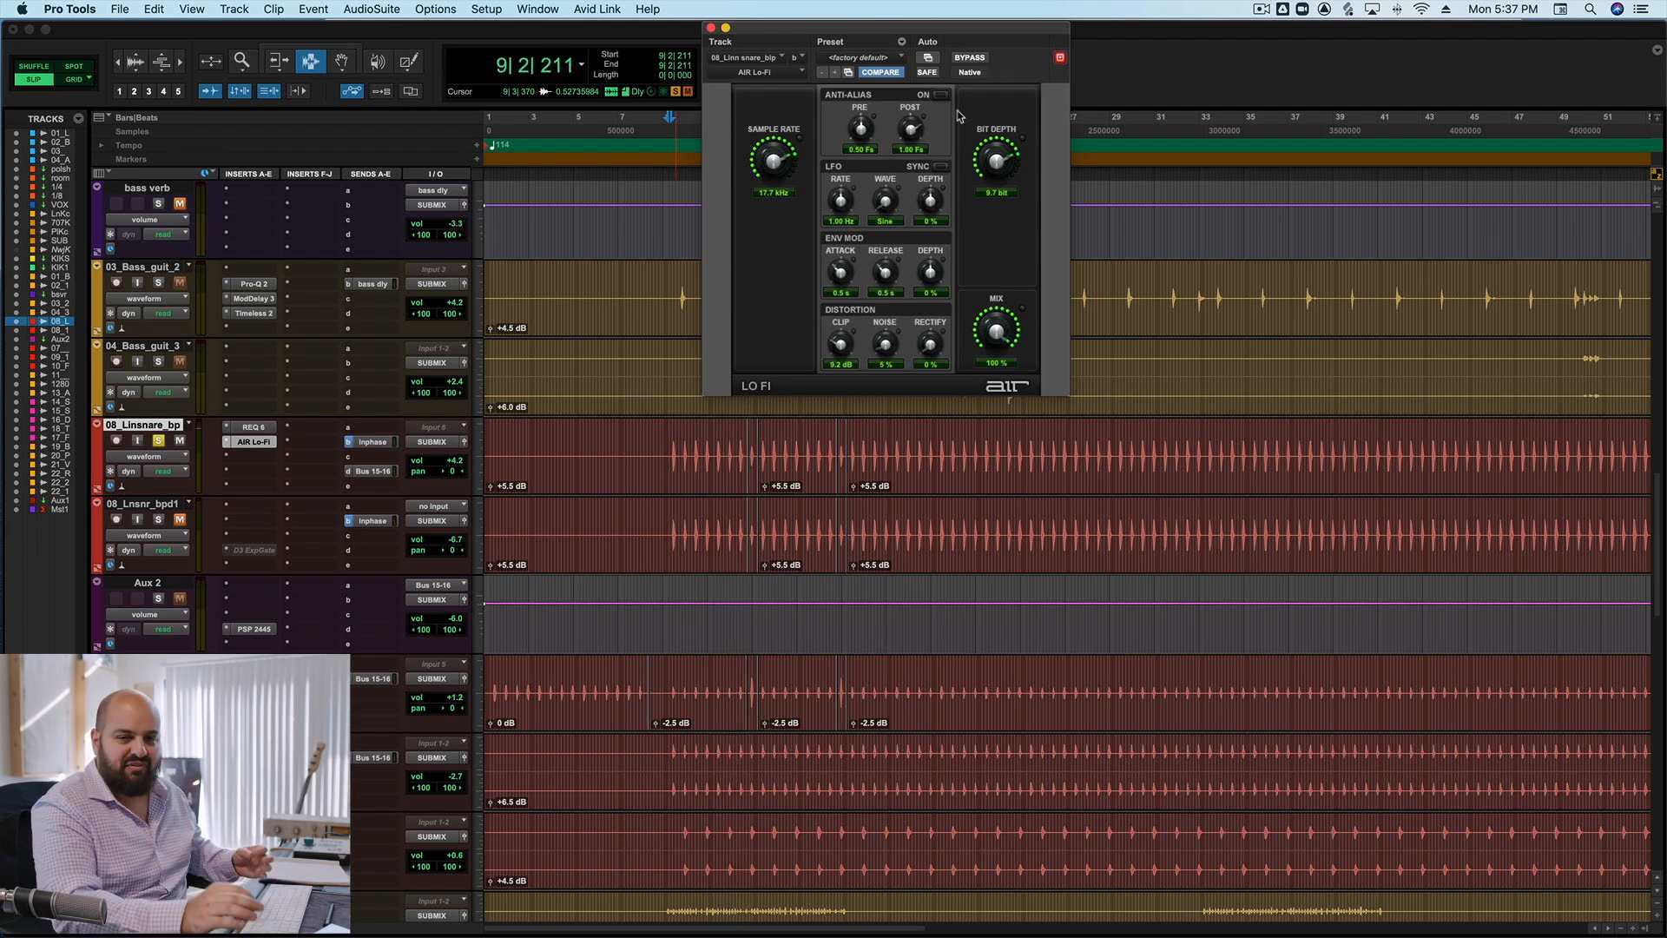
Unsolo 08_Linsnare_bp and audition the full mix from bar 9 with AIR Lo-Fi bypassed.
{"action": "left_click", "coordinate": [158, 440]}
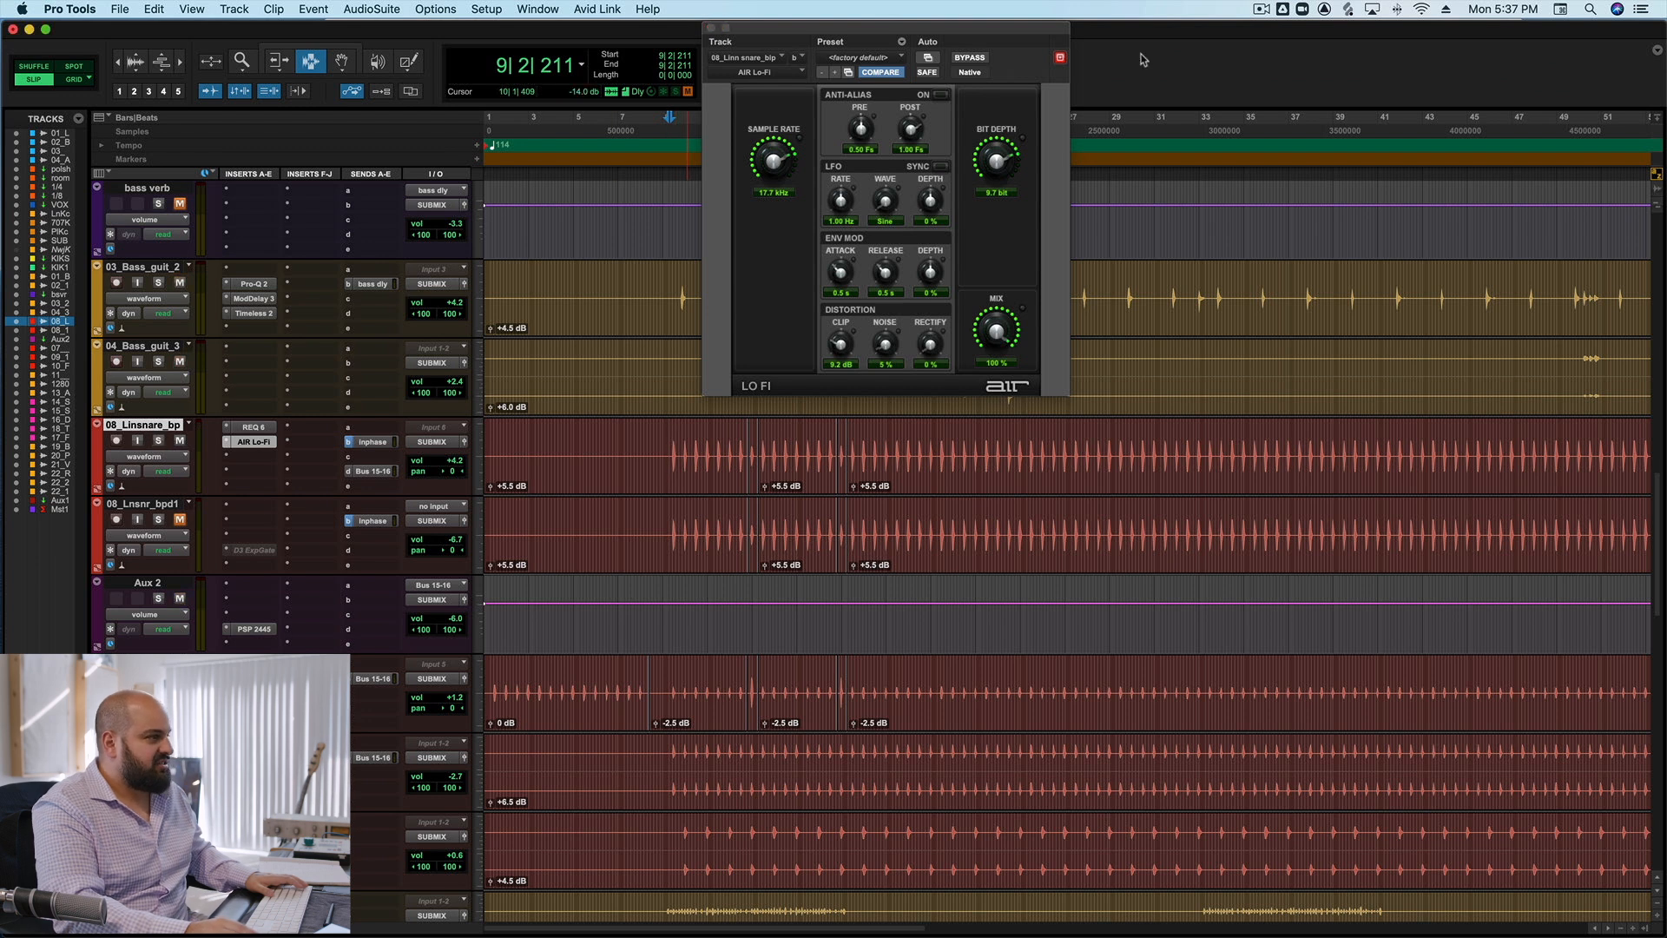
{"action": "left_click", "coordinate": [969, 57]}
{"action": "left_click_drag", "start_coordinate": [978, 35], "coordinate": [1364, 32]}
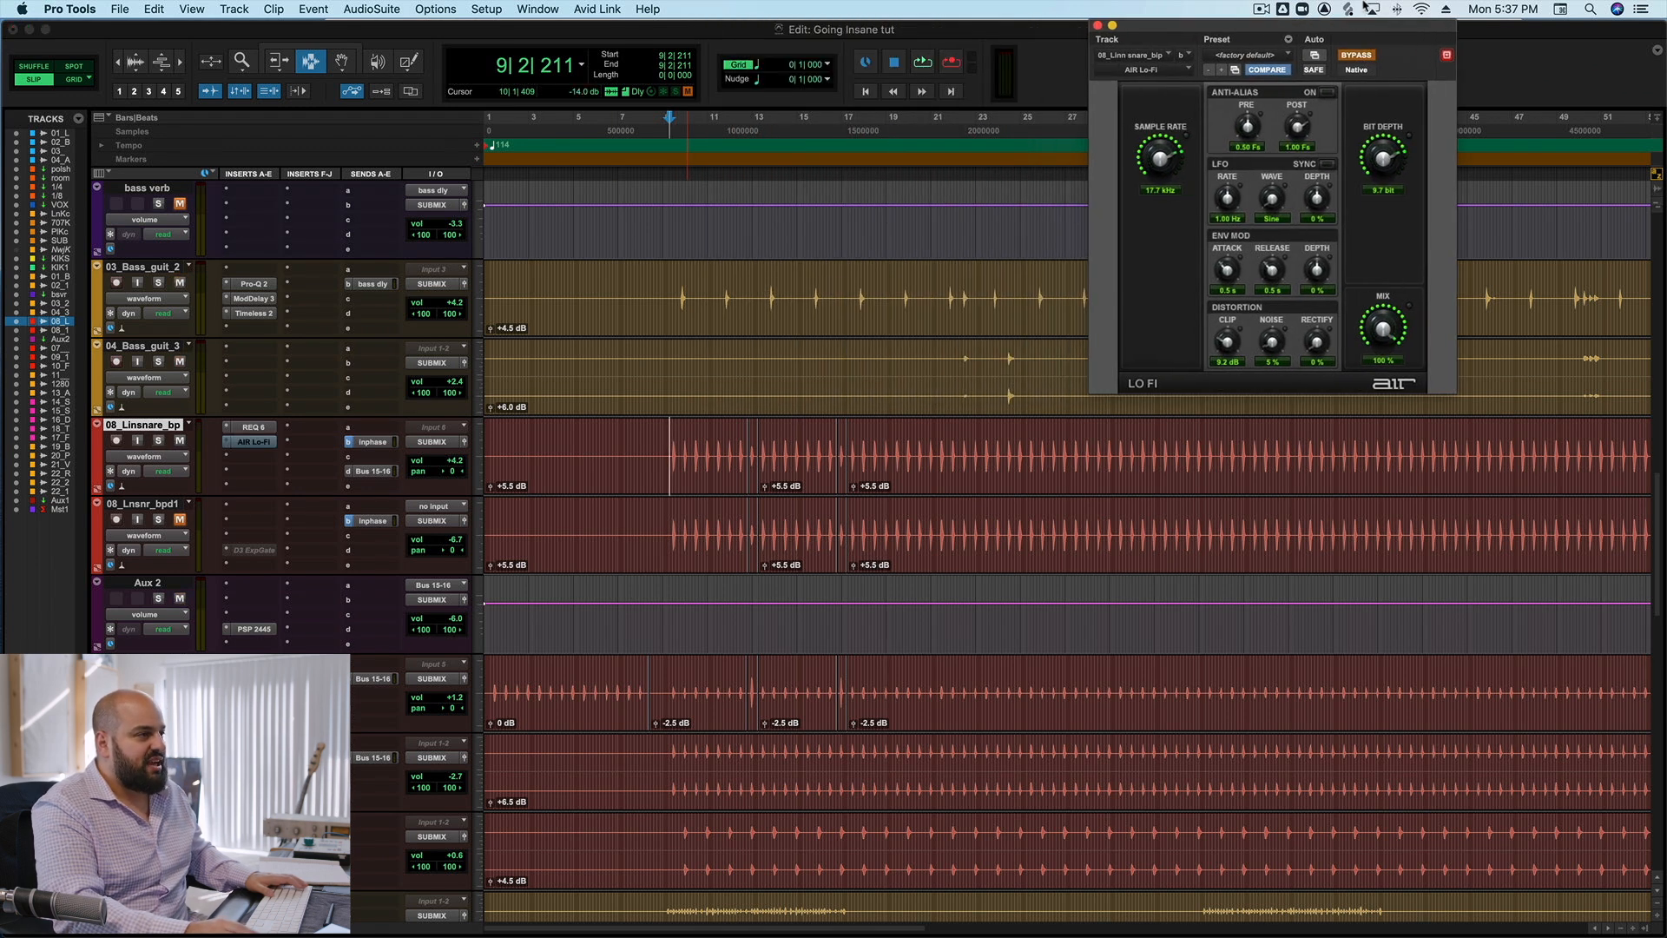
{"action": "key", "text": "space"}
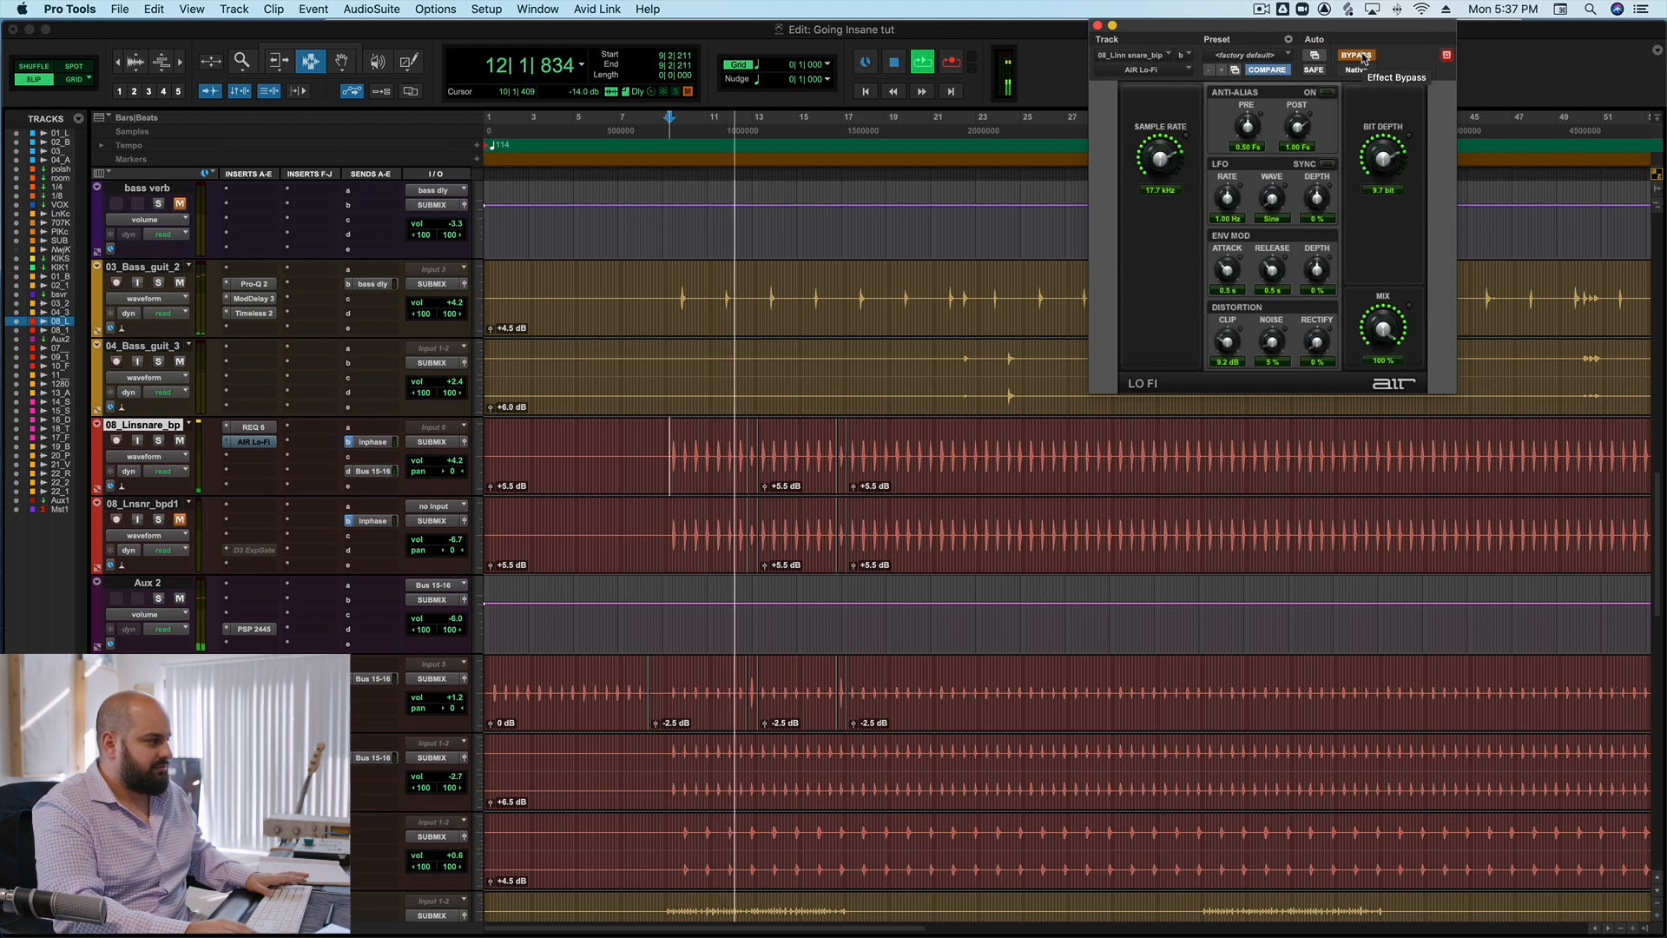
{"action": "key", "text": "space"}
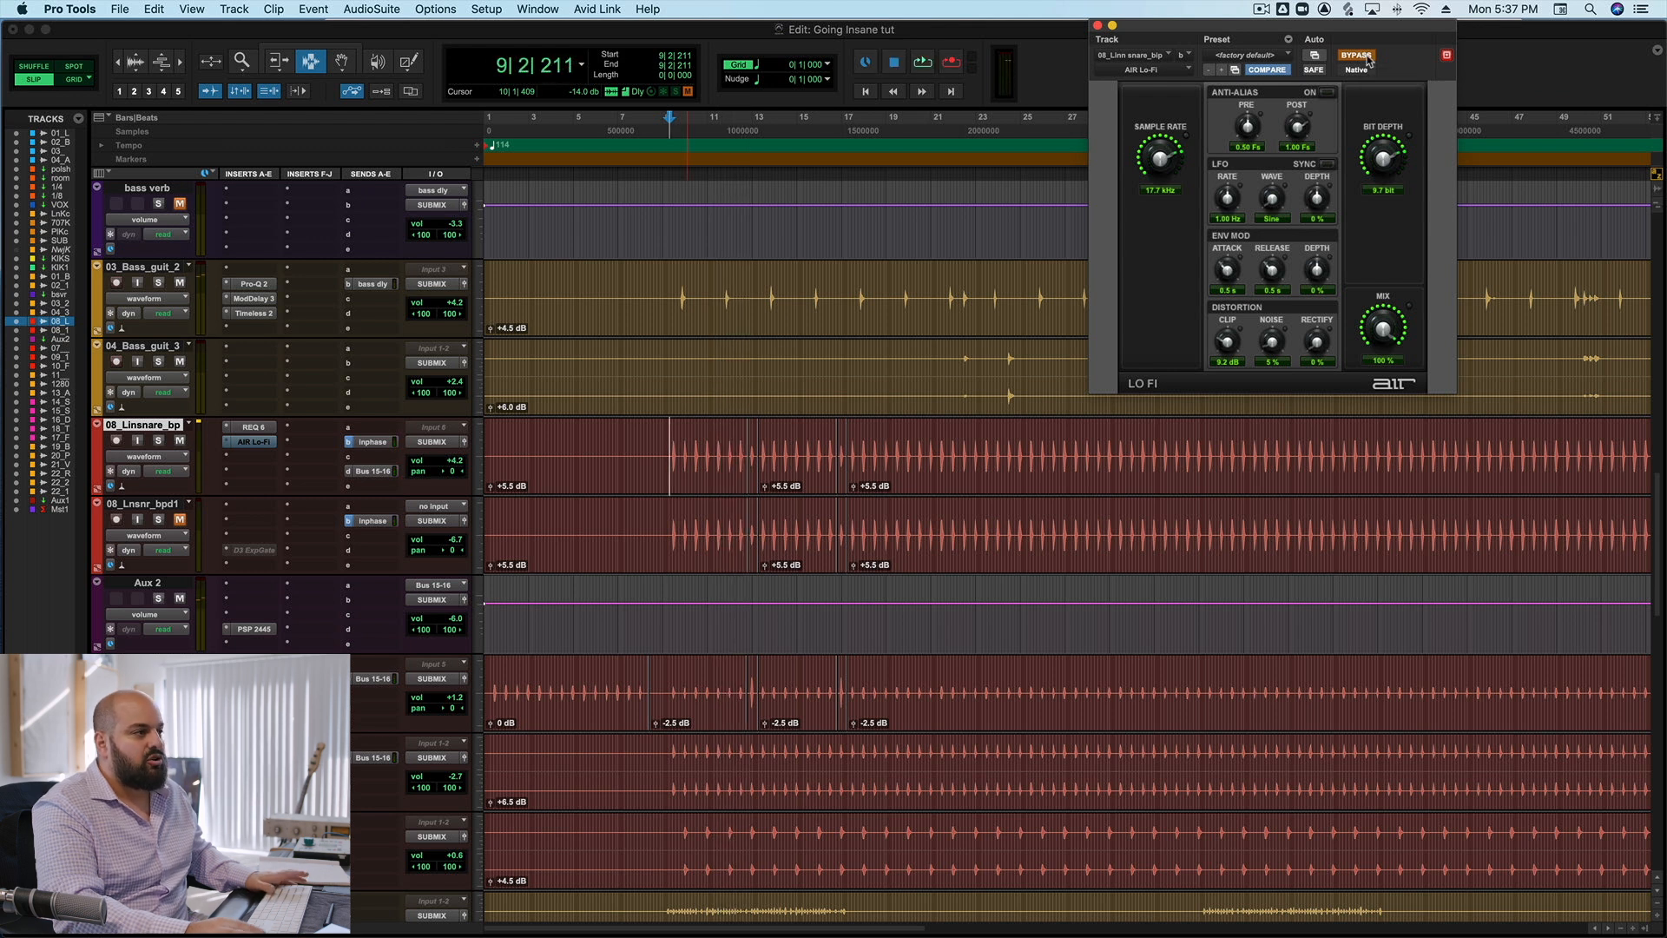
Reactivate AIR Lo-Fi on the snare, audition the full mix again from bar 9 and close the plug-in.
{"action": "left_click", "coordinate": [1359, 55]}
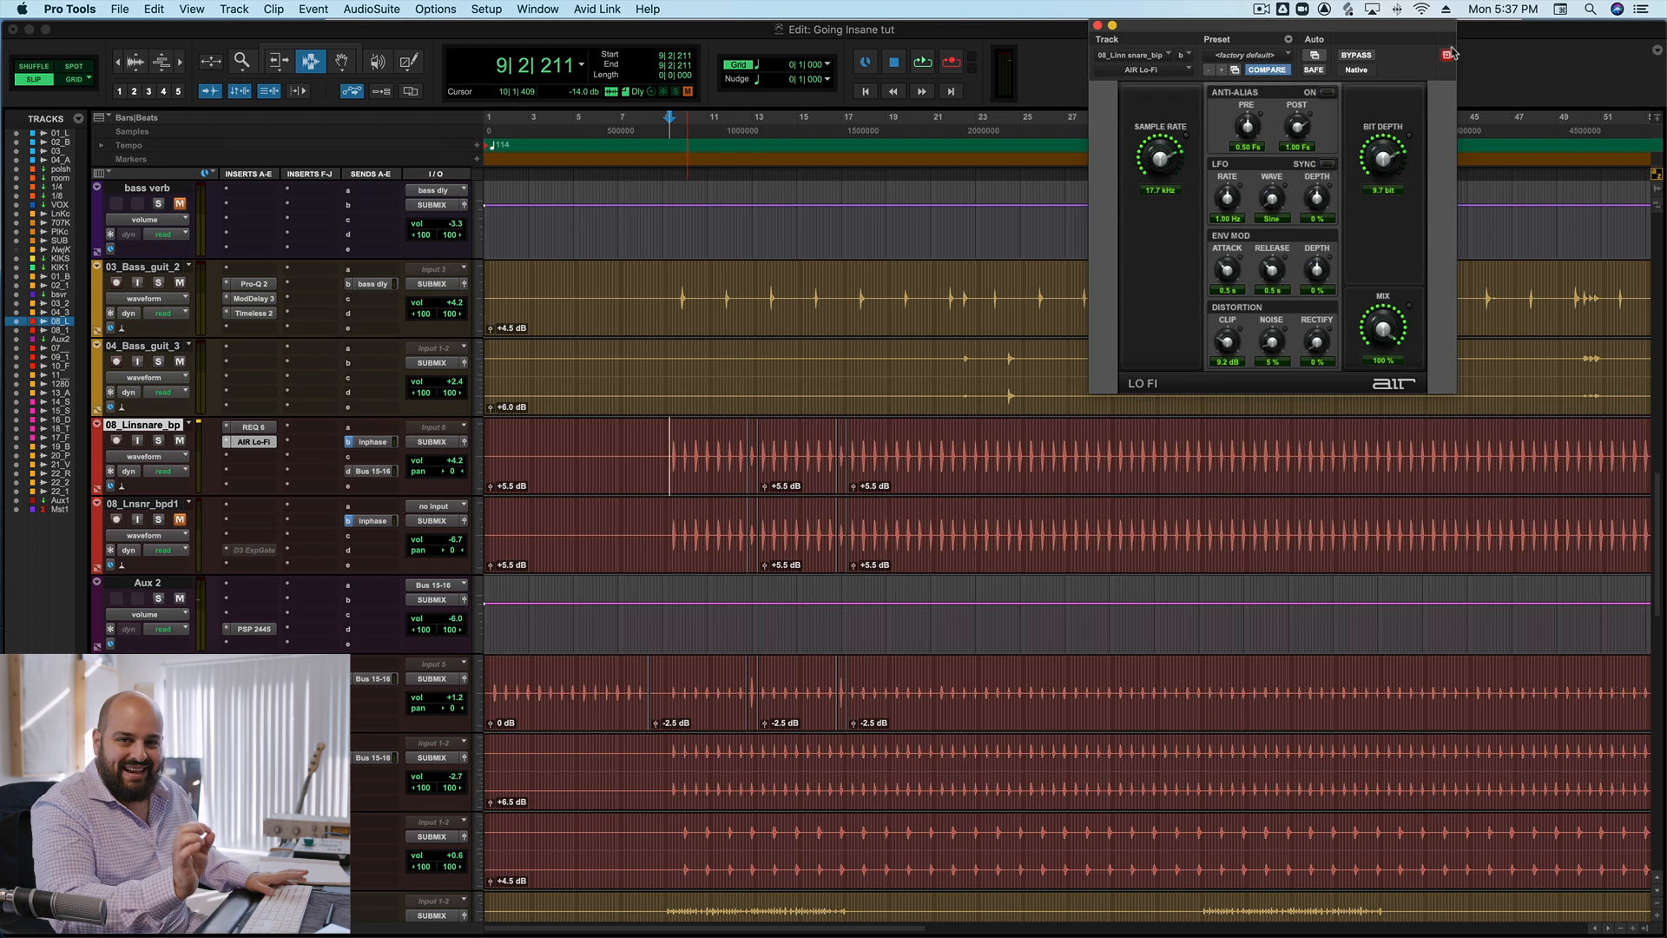
{"action": "key", "text": "space"}
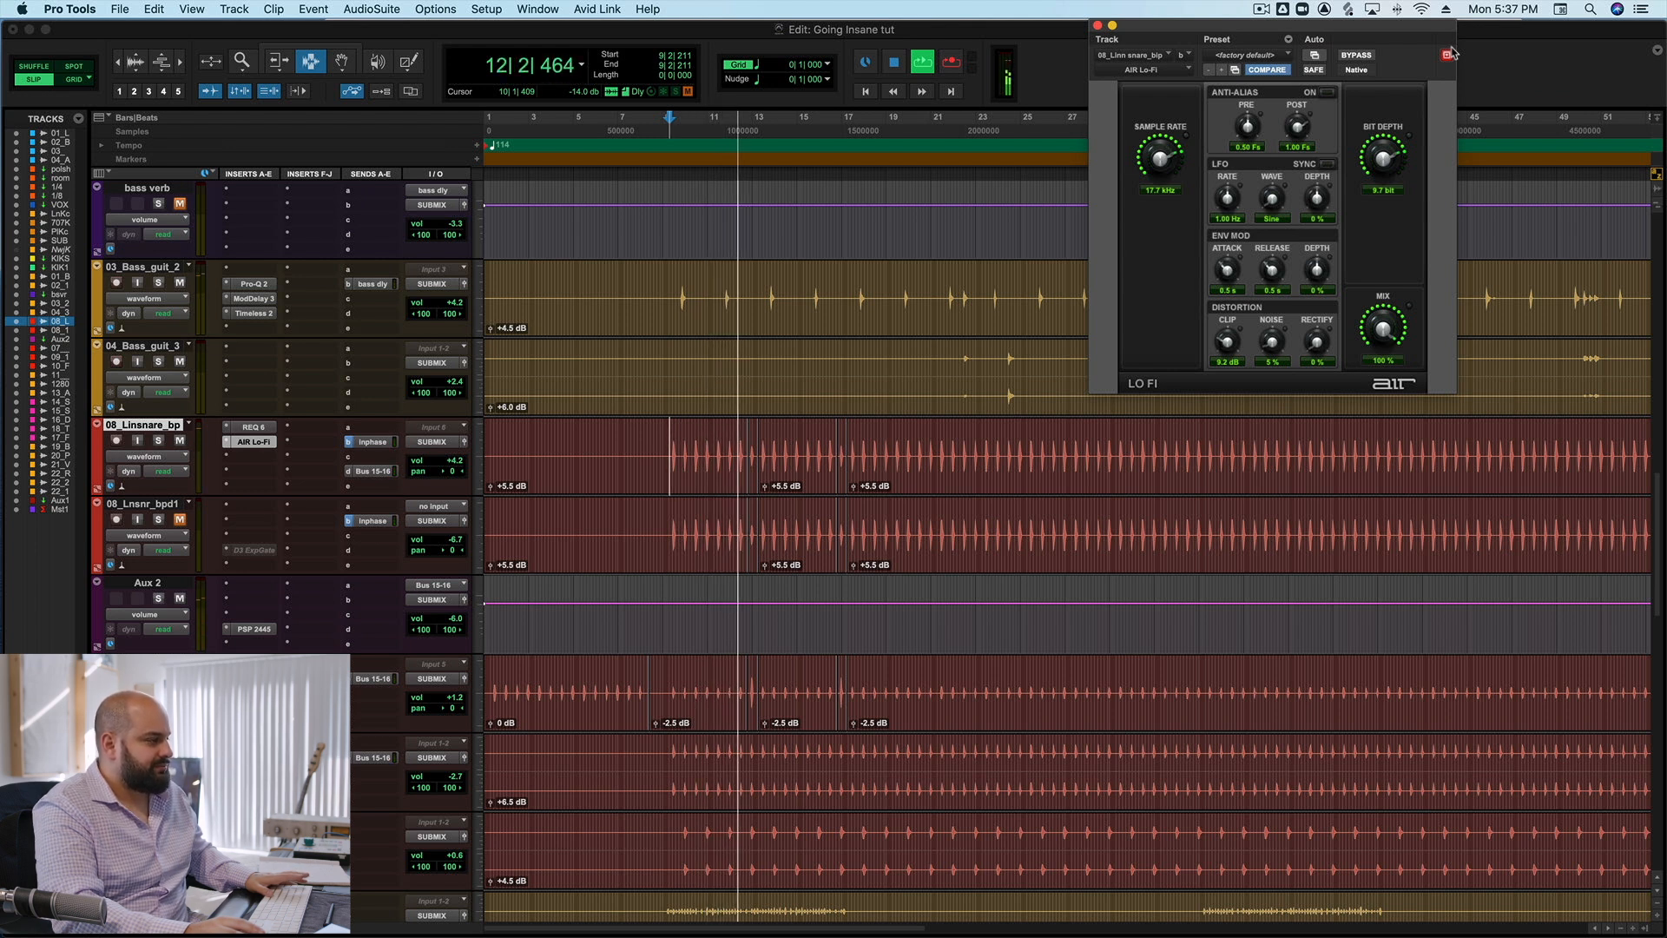
{"action": "key", "text": "space"}
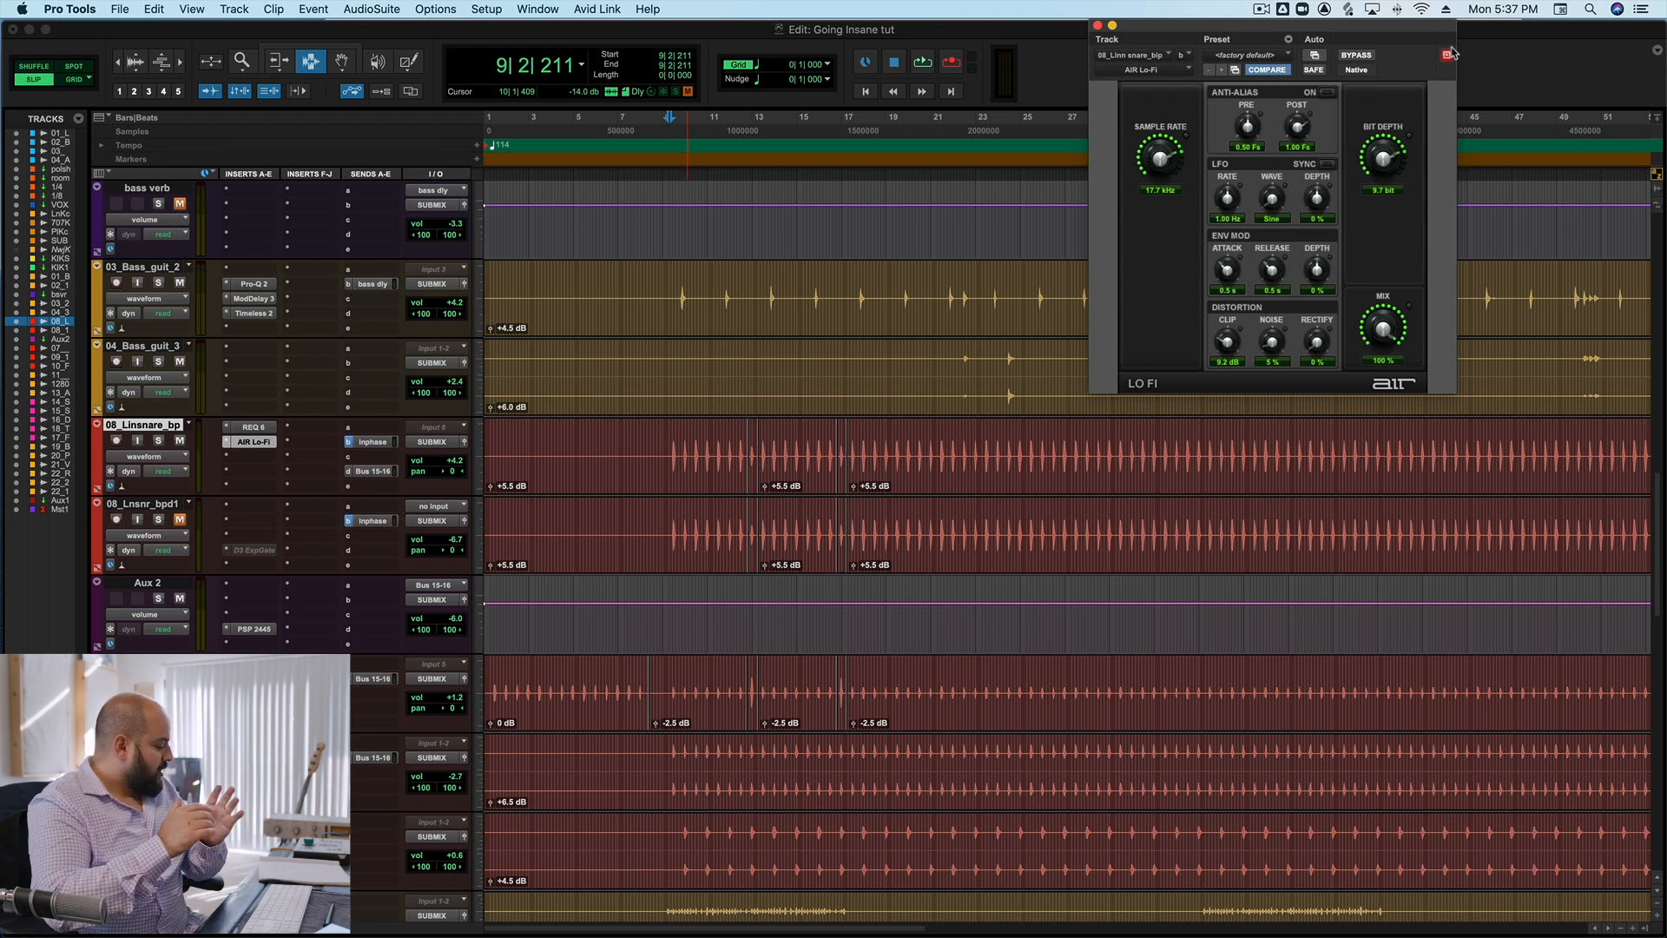
{"action": "left_click", "coordinate": [1097, 26]}
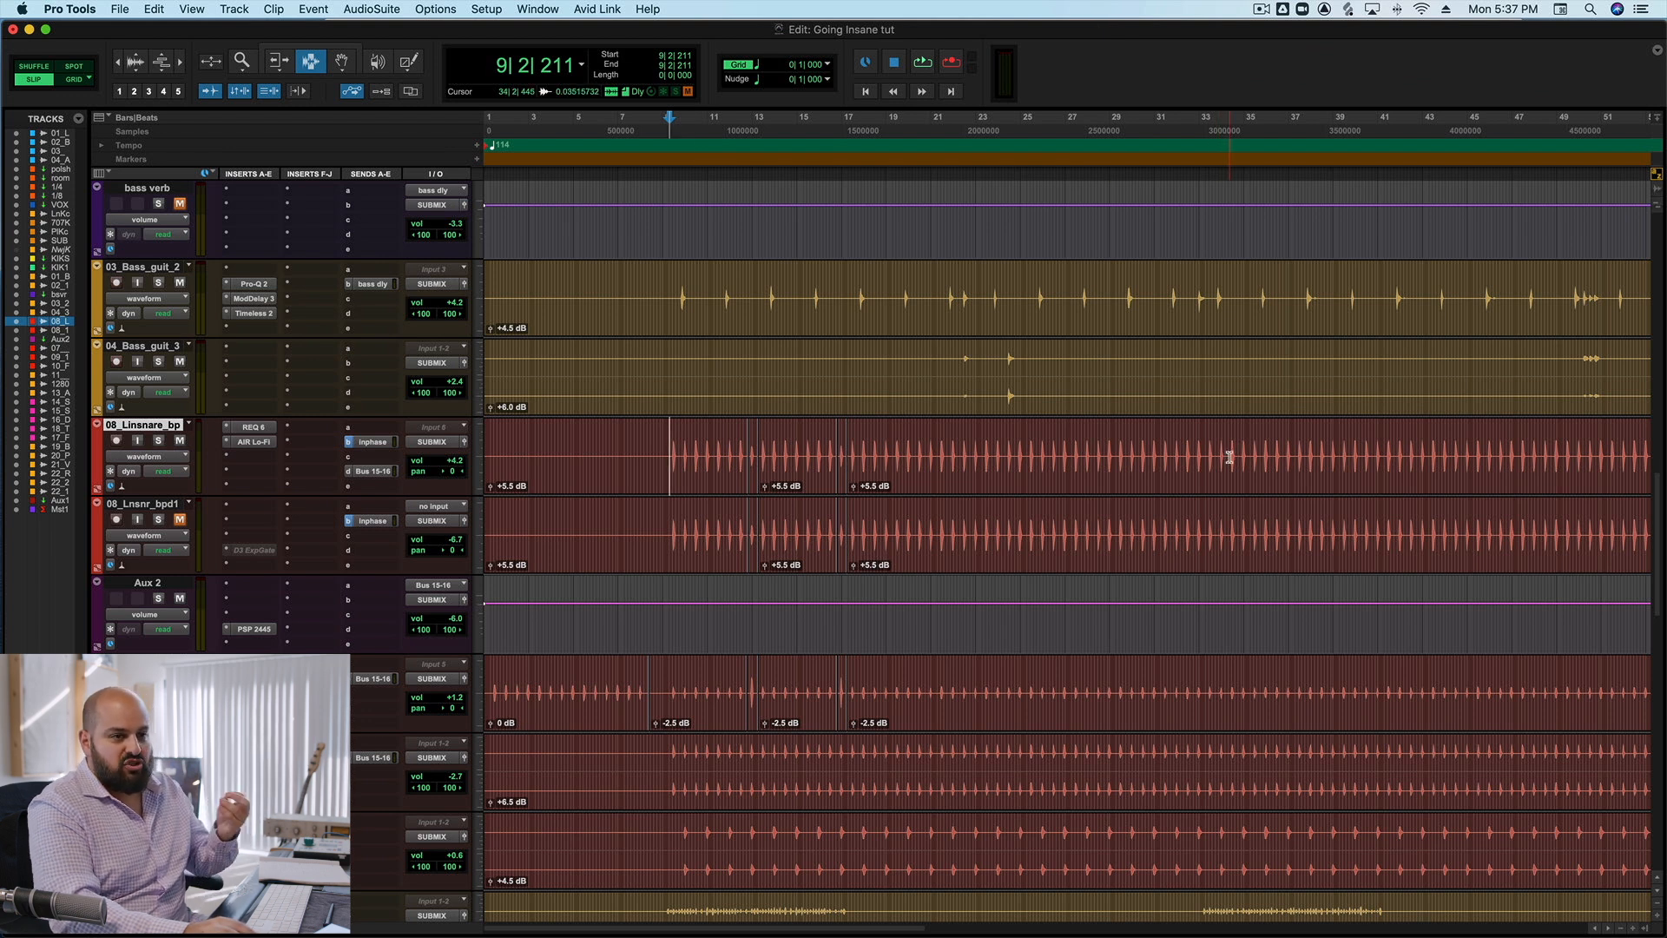
Open Auto-Tune Pro on 01_Lead, set the playback start at the vocal phrase in bar 19 and bypass the plug-in.
{"action": "scroll", "coordinate": [1216, 452], "scroll_direction": "up", "scroll_amount": 10}
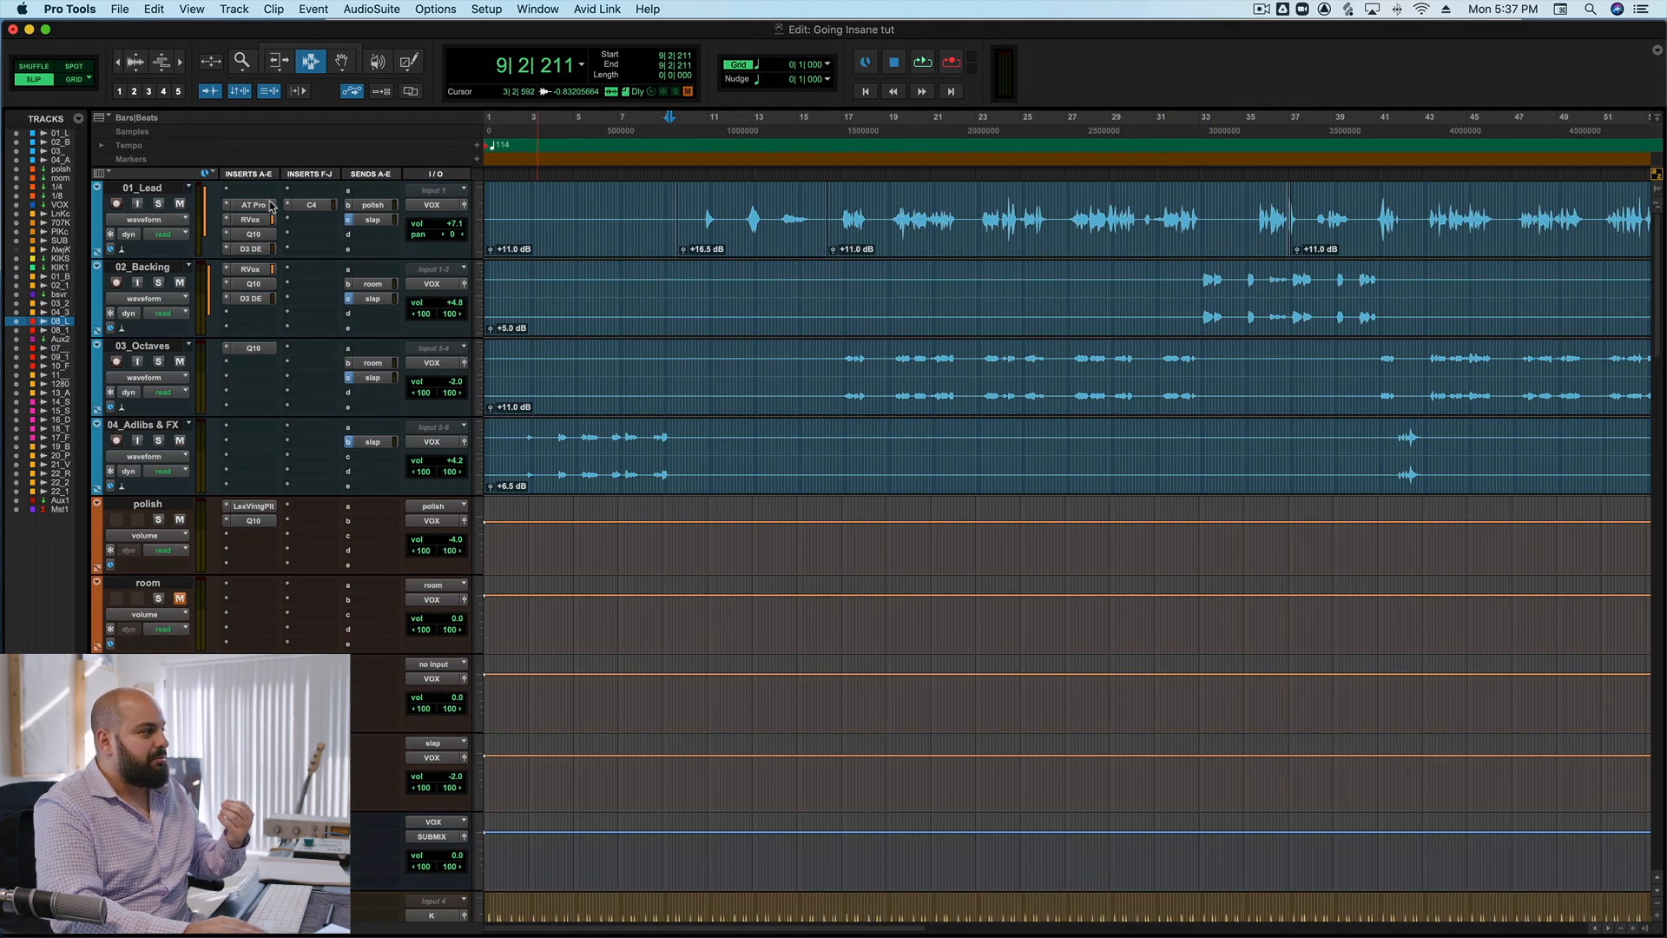
{"action": "left_click", "coordinate": [254, 205]}
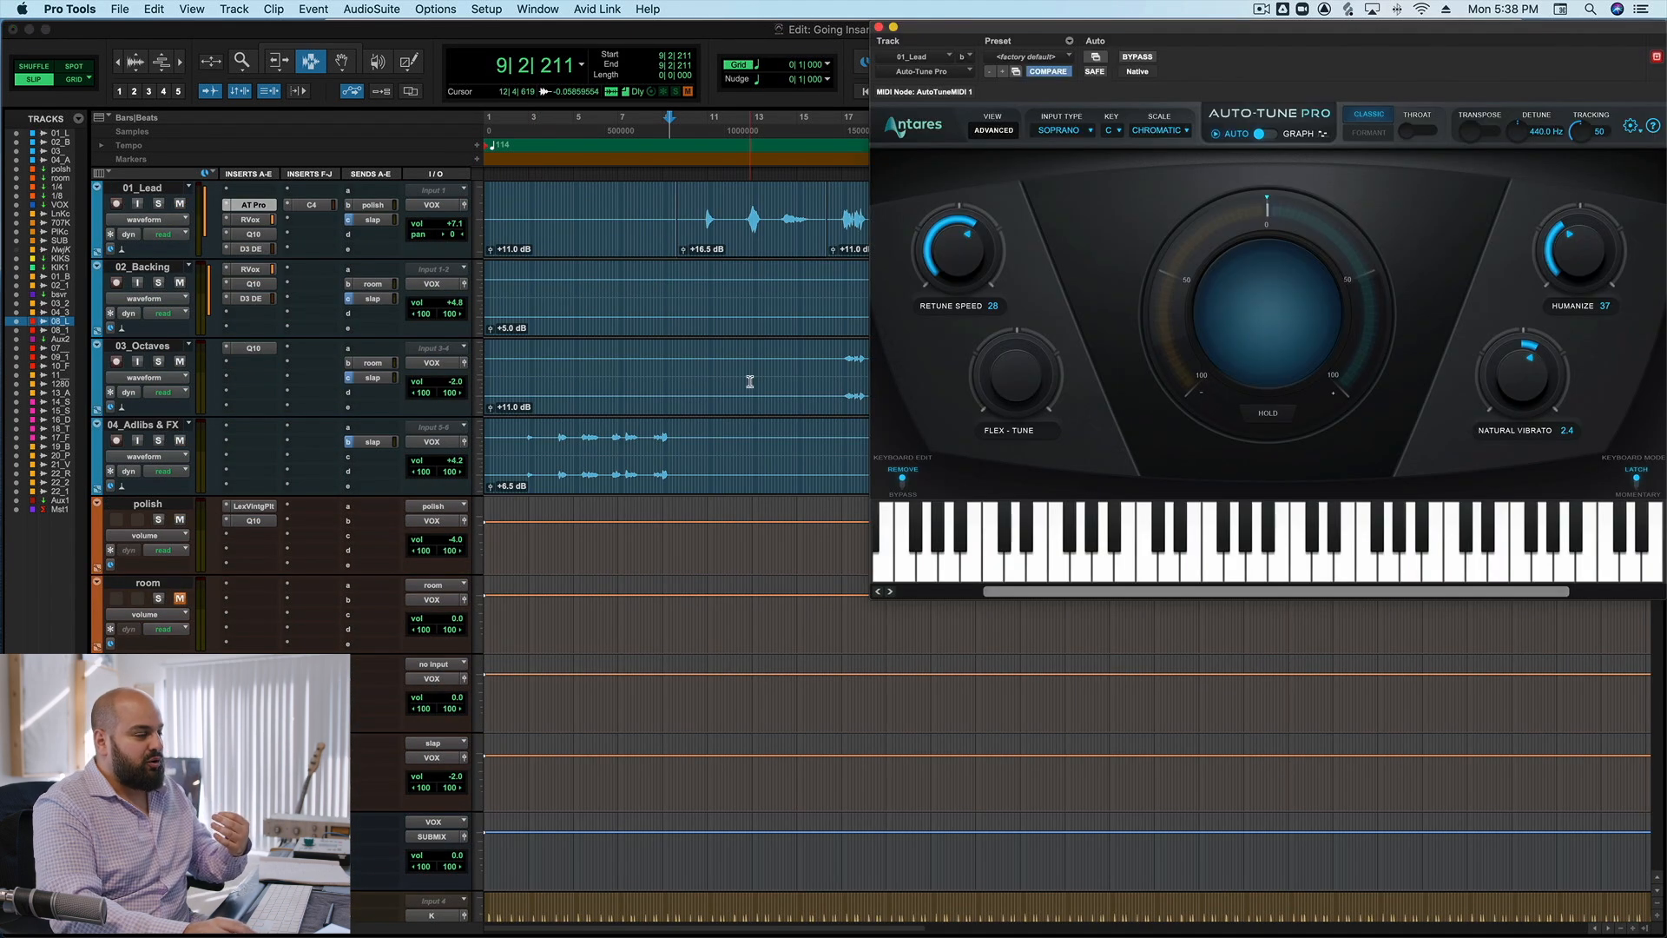
{"action": "left_click_drag", "start_coordinate": [989, 26], "coordinate": [864, 12]}
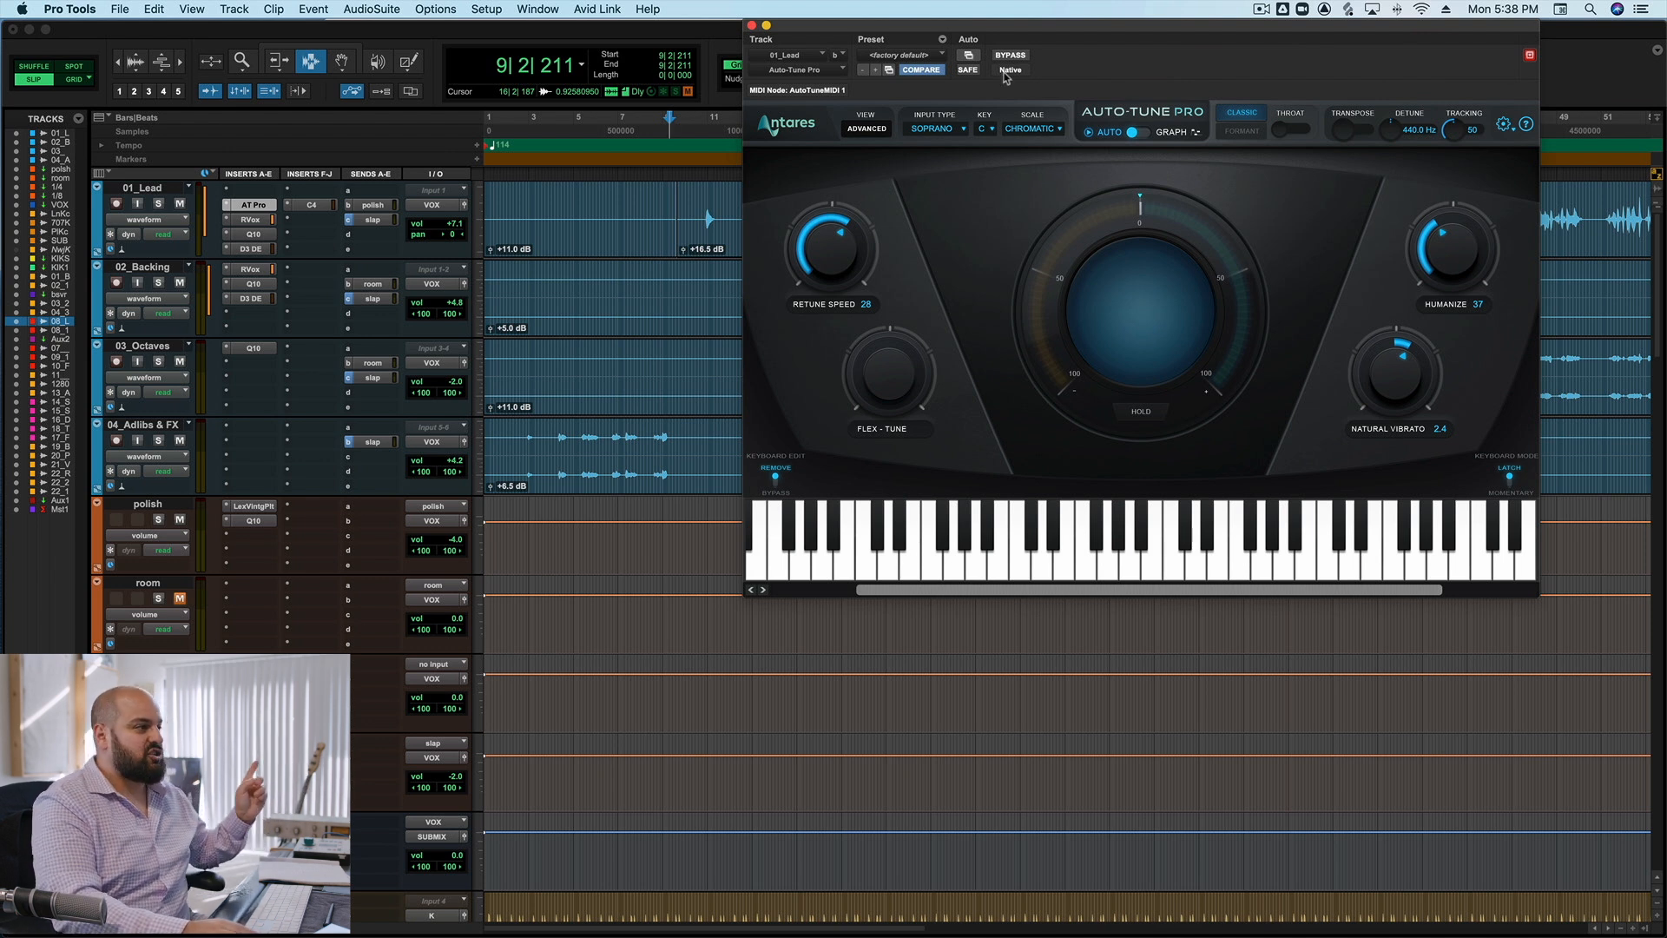
{"action": "left_click_drag", "start_coordinate": [789, 34], "coordinate": [782, 316]}
{"action": "left_click", "coordinate": [891, 223]}
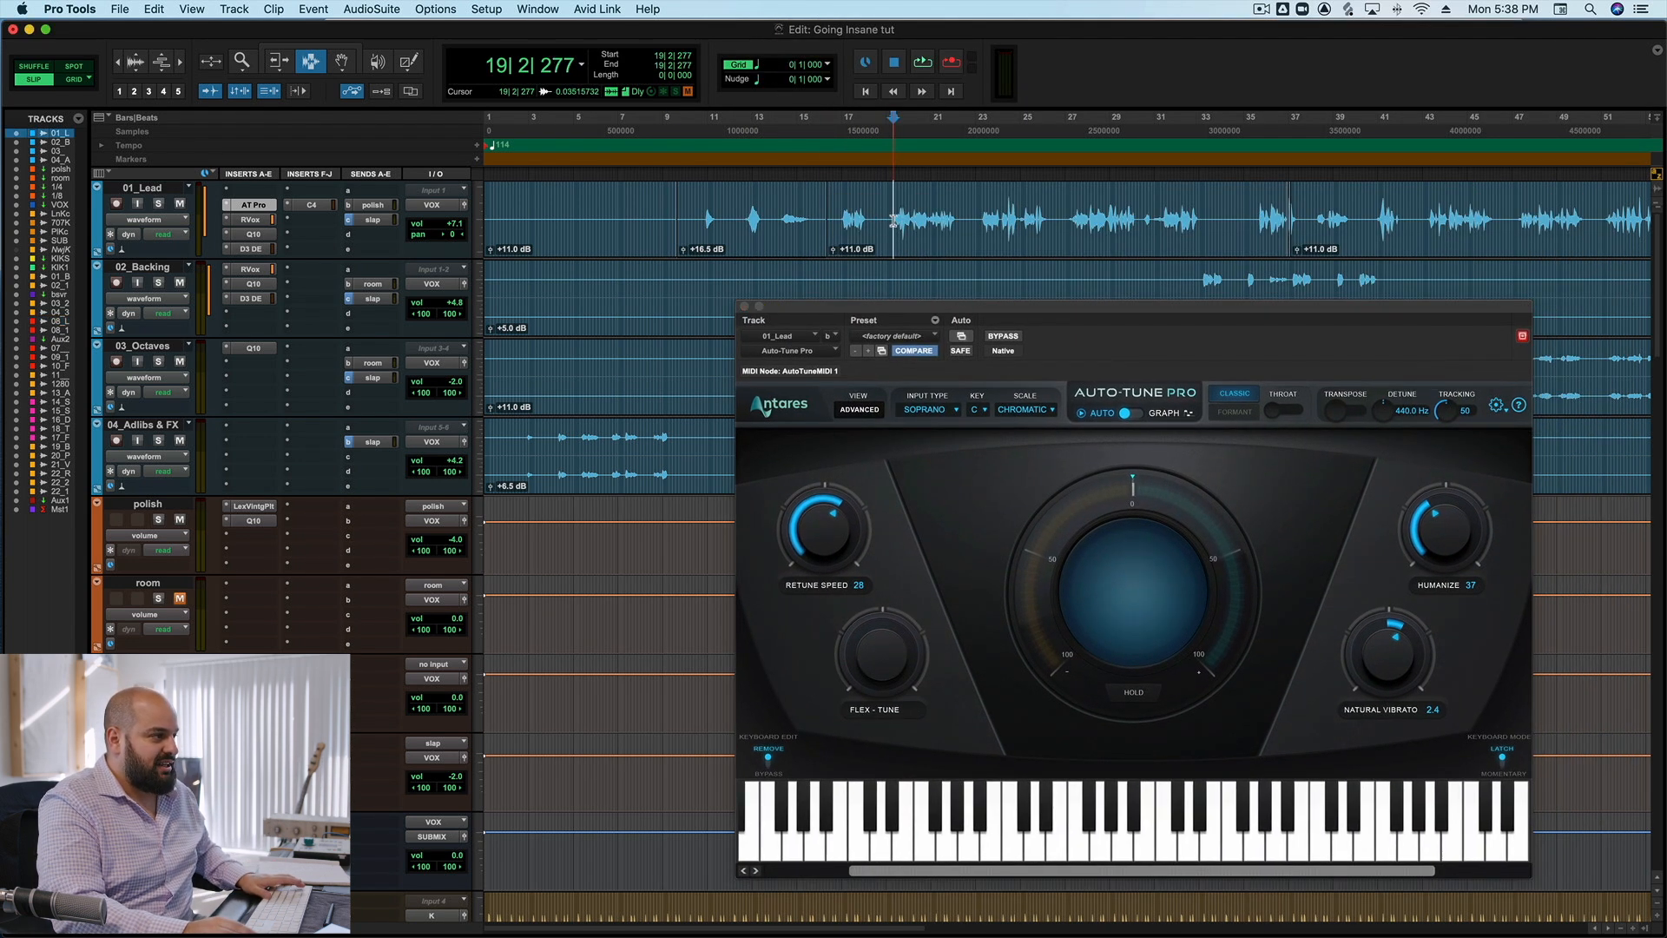
{"action": "left_click", "coordinate": [1001, 337]}
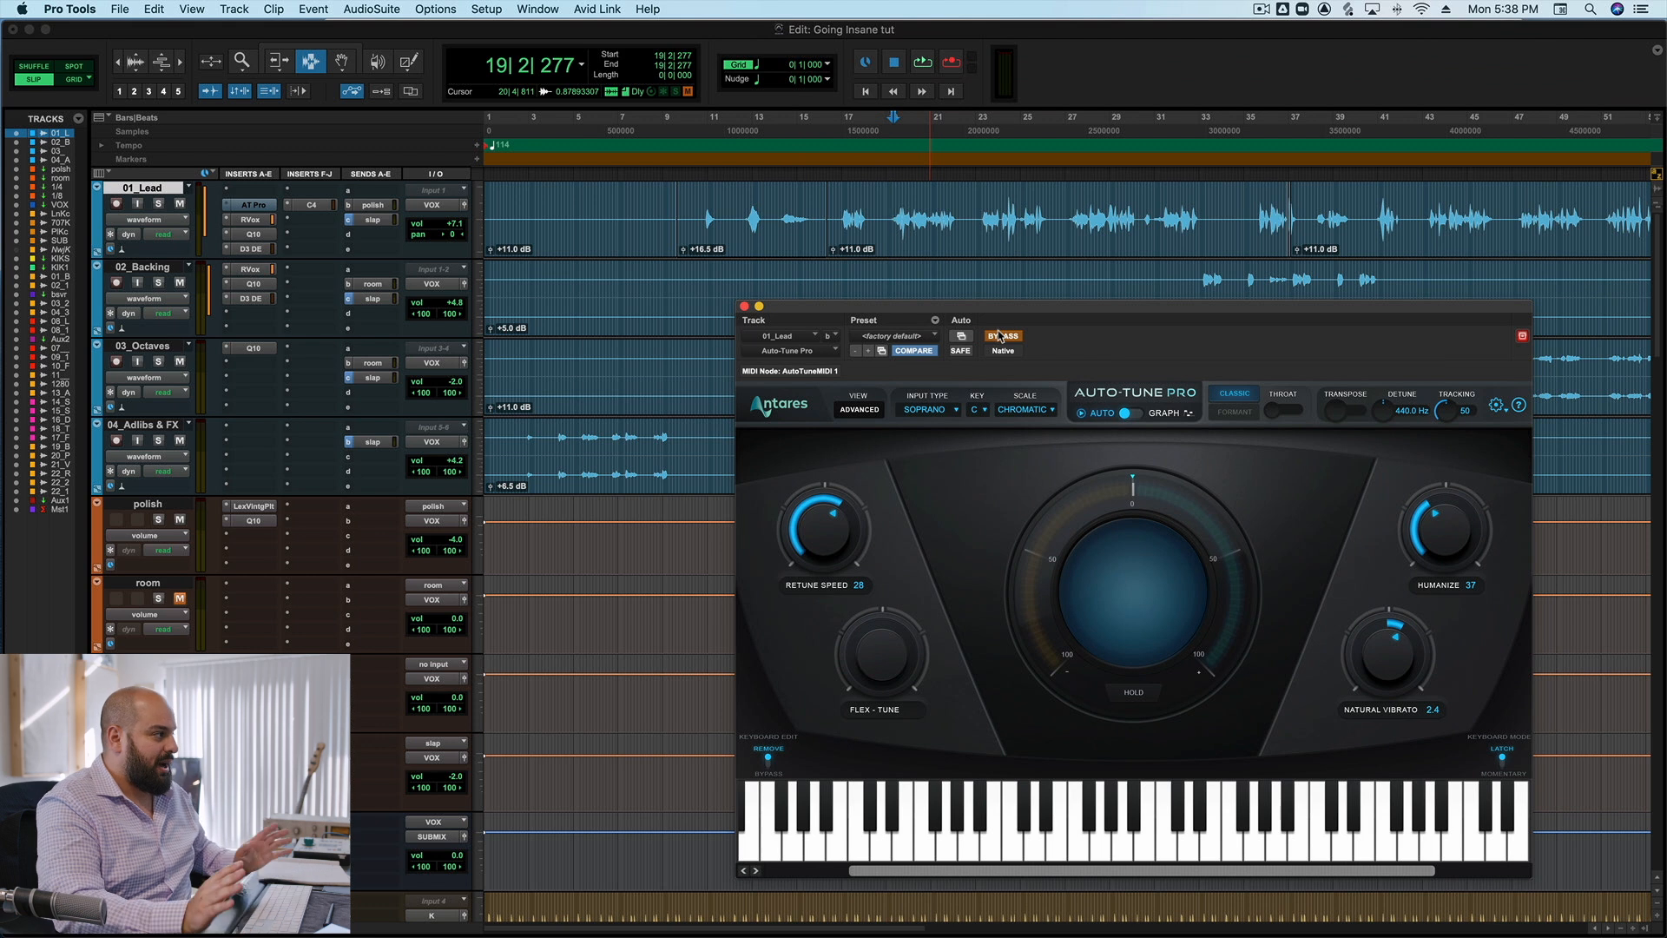
Compare the lead vocal in the mix from bar 19 with Auto-Tune Pro bypassed and active, closing the plug-in when done.
{"action": "key", "text": "space"}
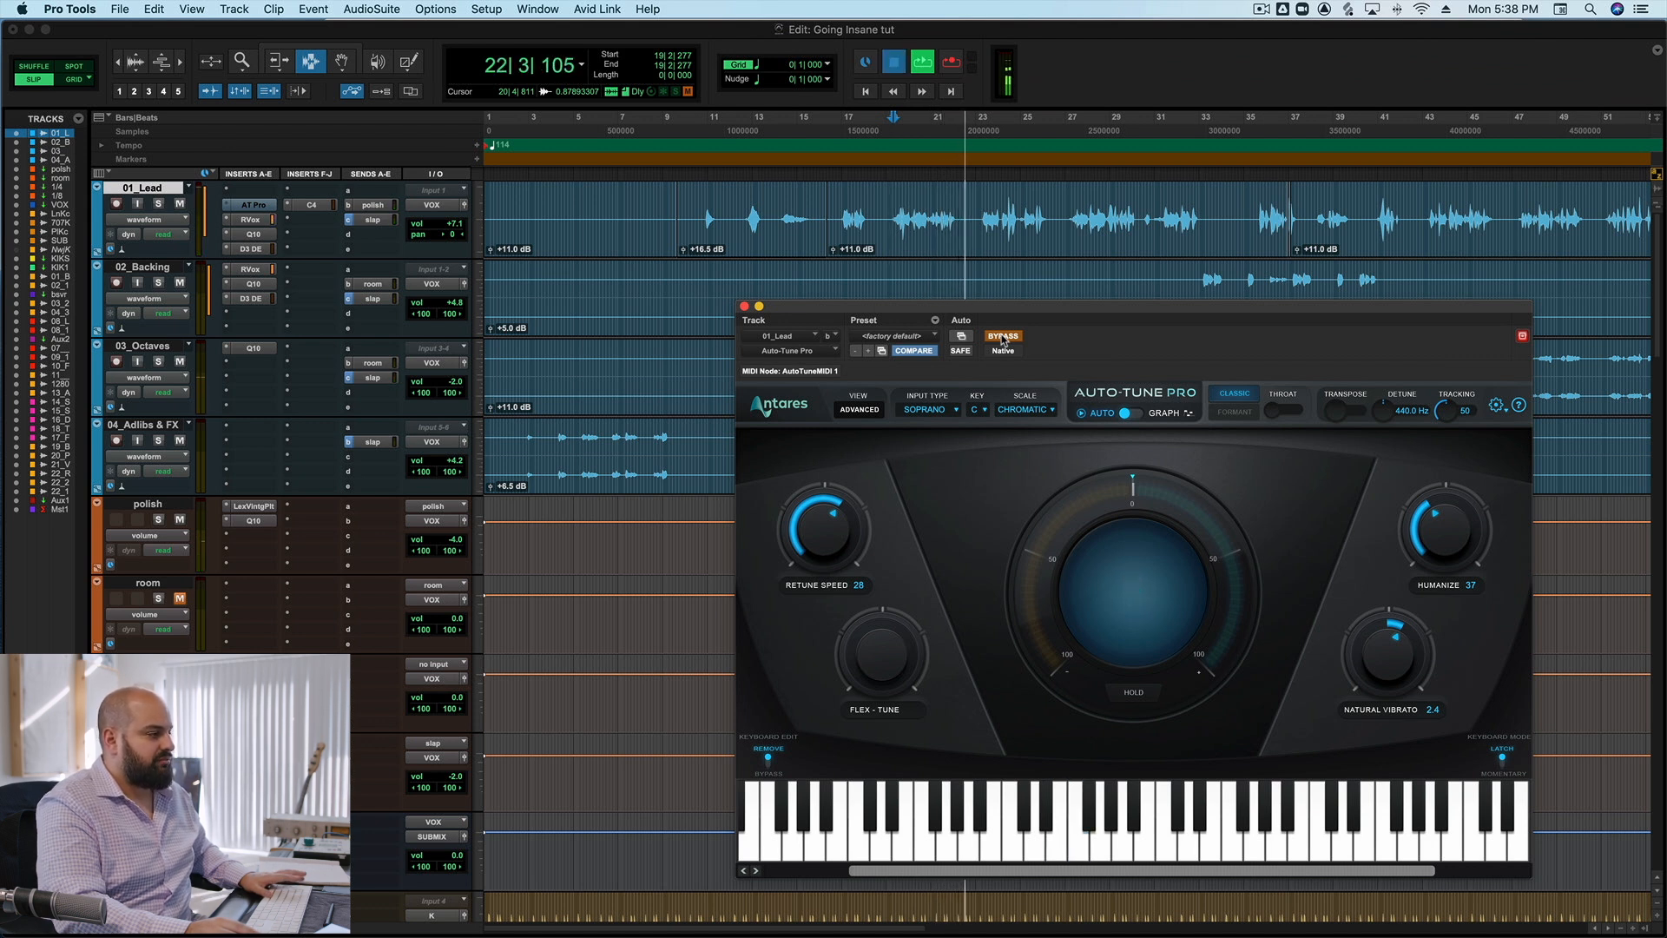
{"action": "key", "text": "space"}
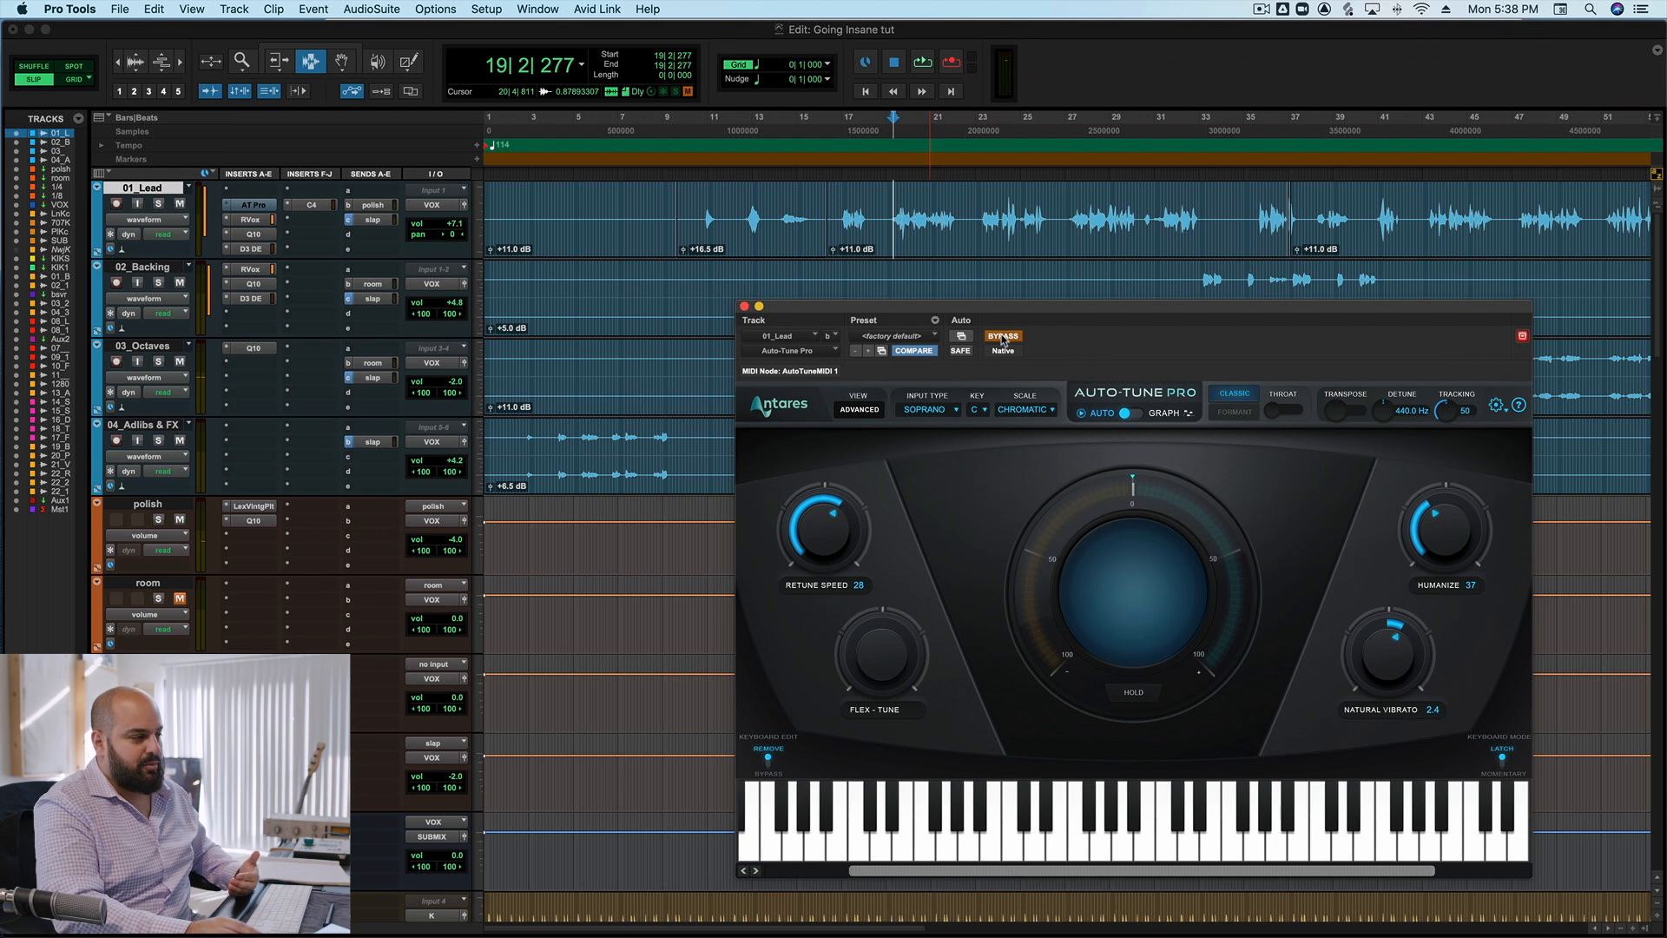
{"action": "left_click", "coordinate": [1003, 337]}
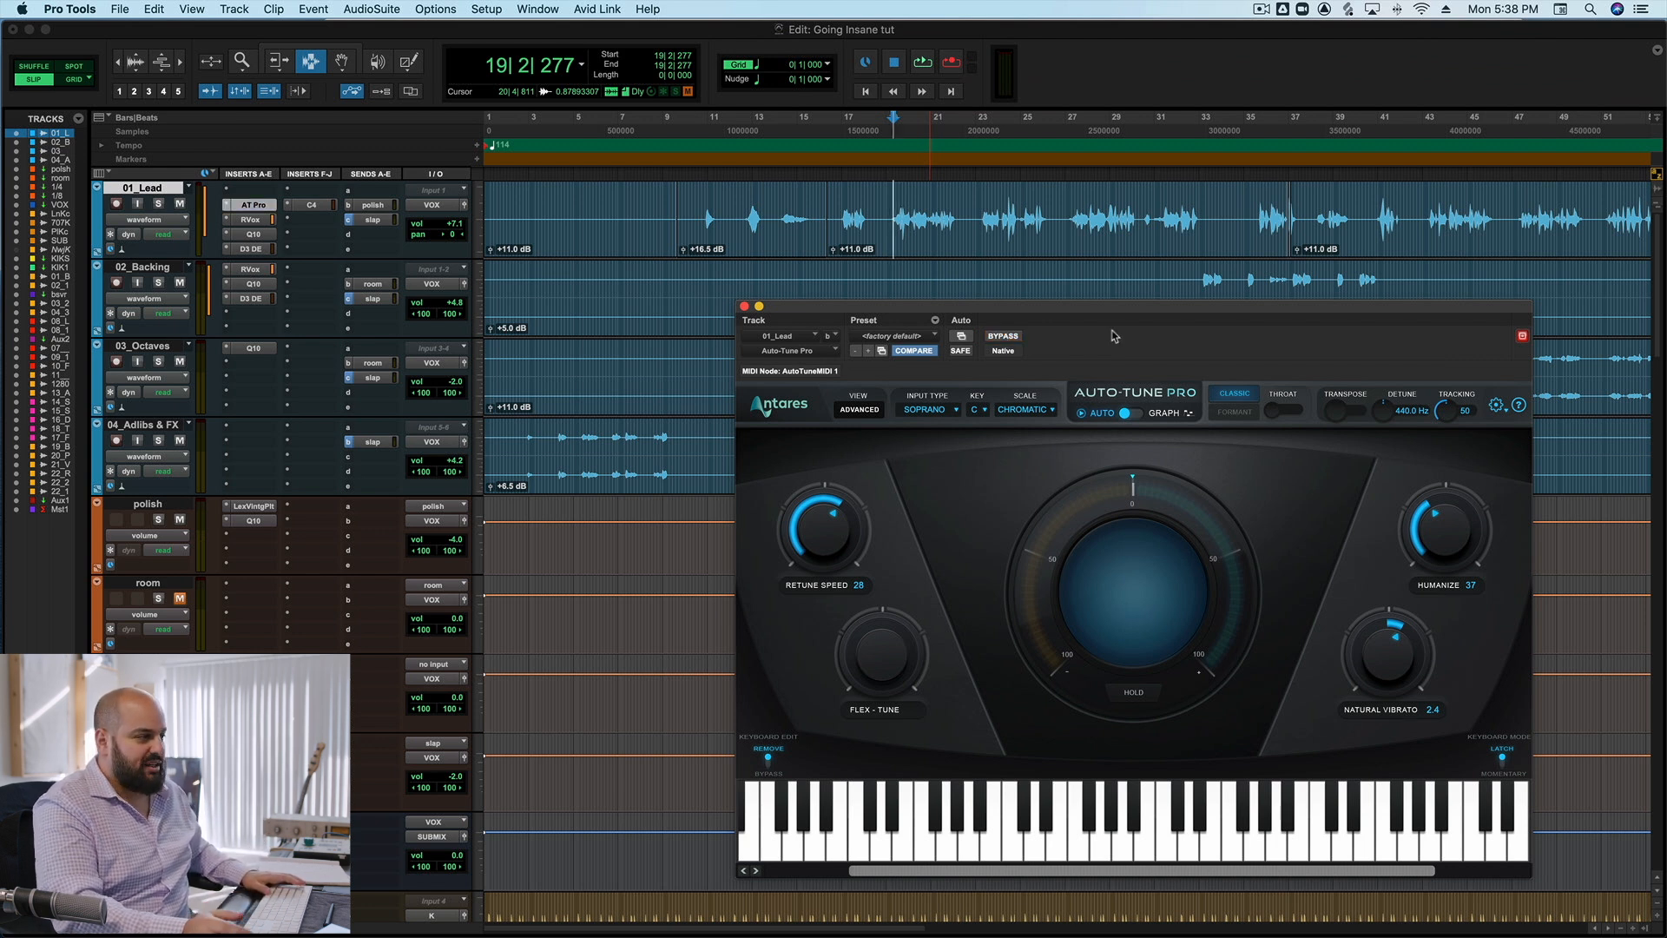
{"action": "left_click_drag", "start_coordinate": [1111, 315], "coordinate": [1178, 283]}
{"action": "key", "text": "space"}
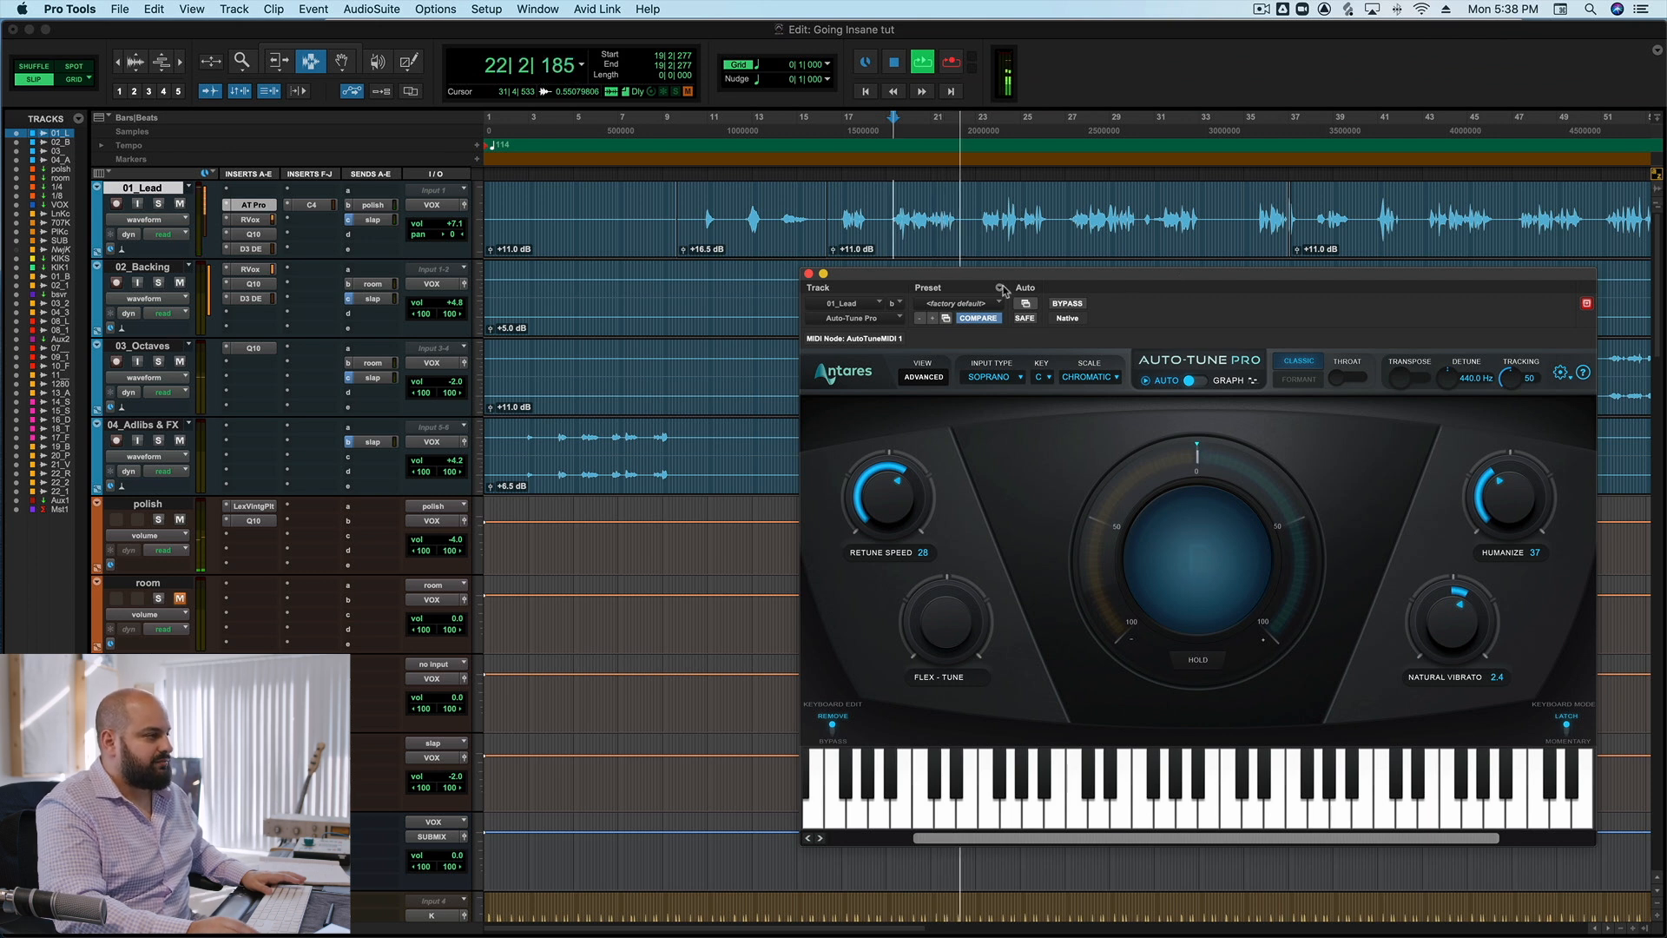
{"action": "key", "text": "space"}
{"action": "left_click", "coordinate": [808, 275]}
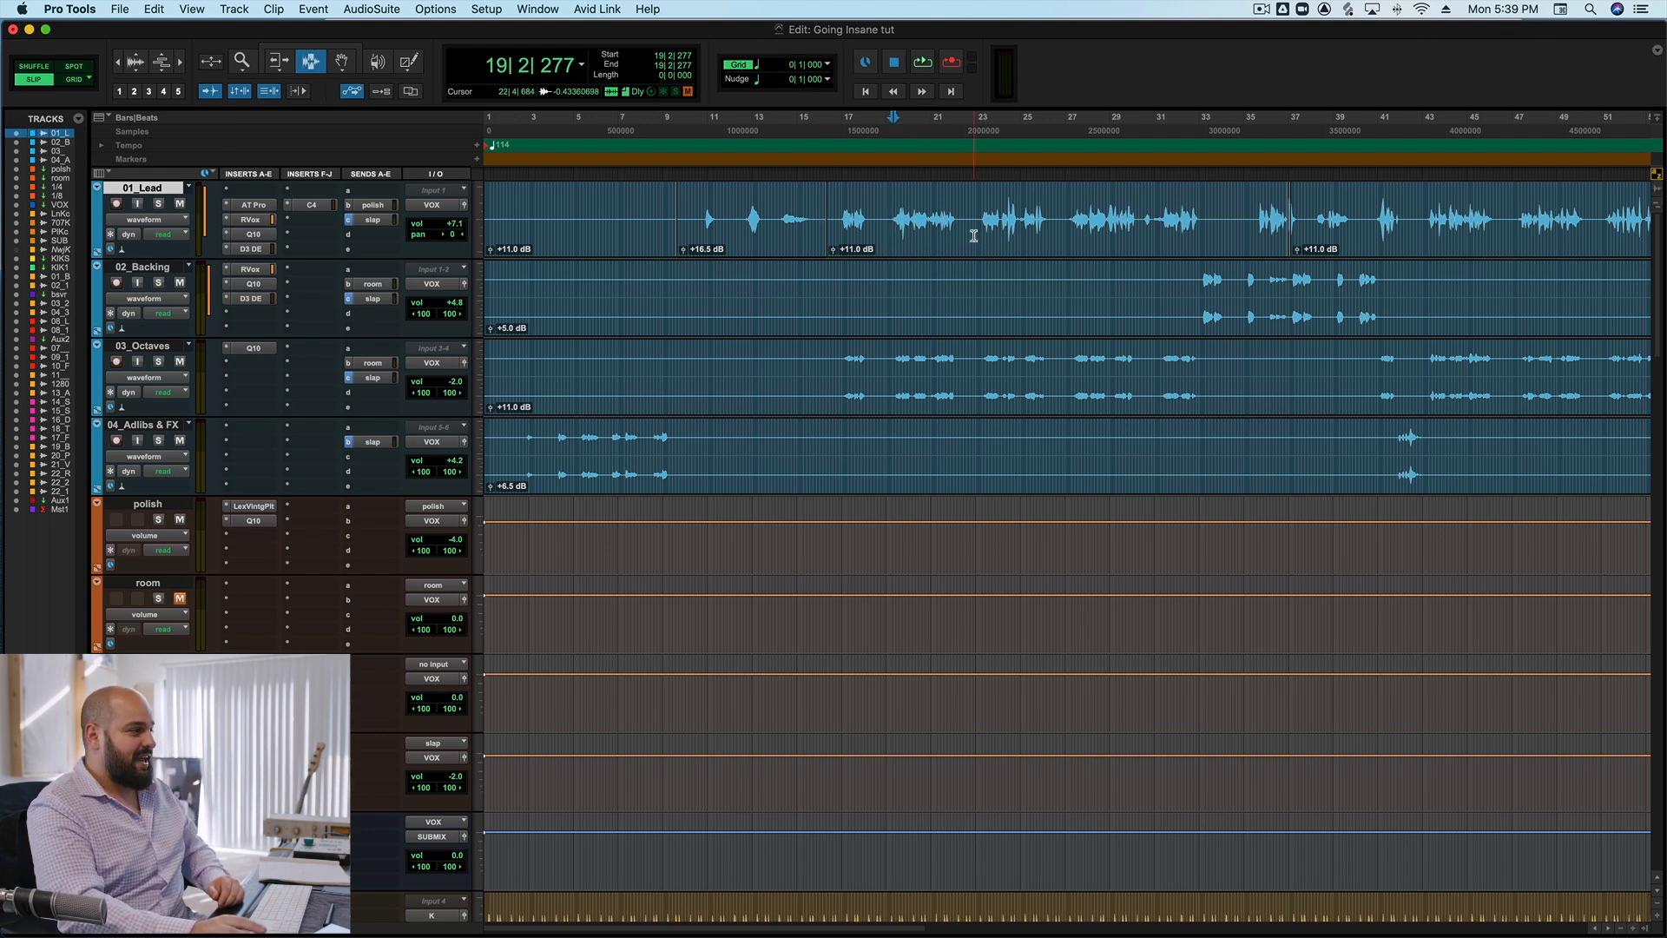
Examine the Lexicon Vintage Plate reverb settings on the polish track alongside the vocal tracks, closing the plug-in when done.
{"action": "scroll", "coordinate": [933, 302], "scroll_direction": "down", "scroll_amount": 3}
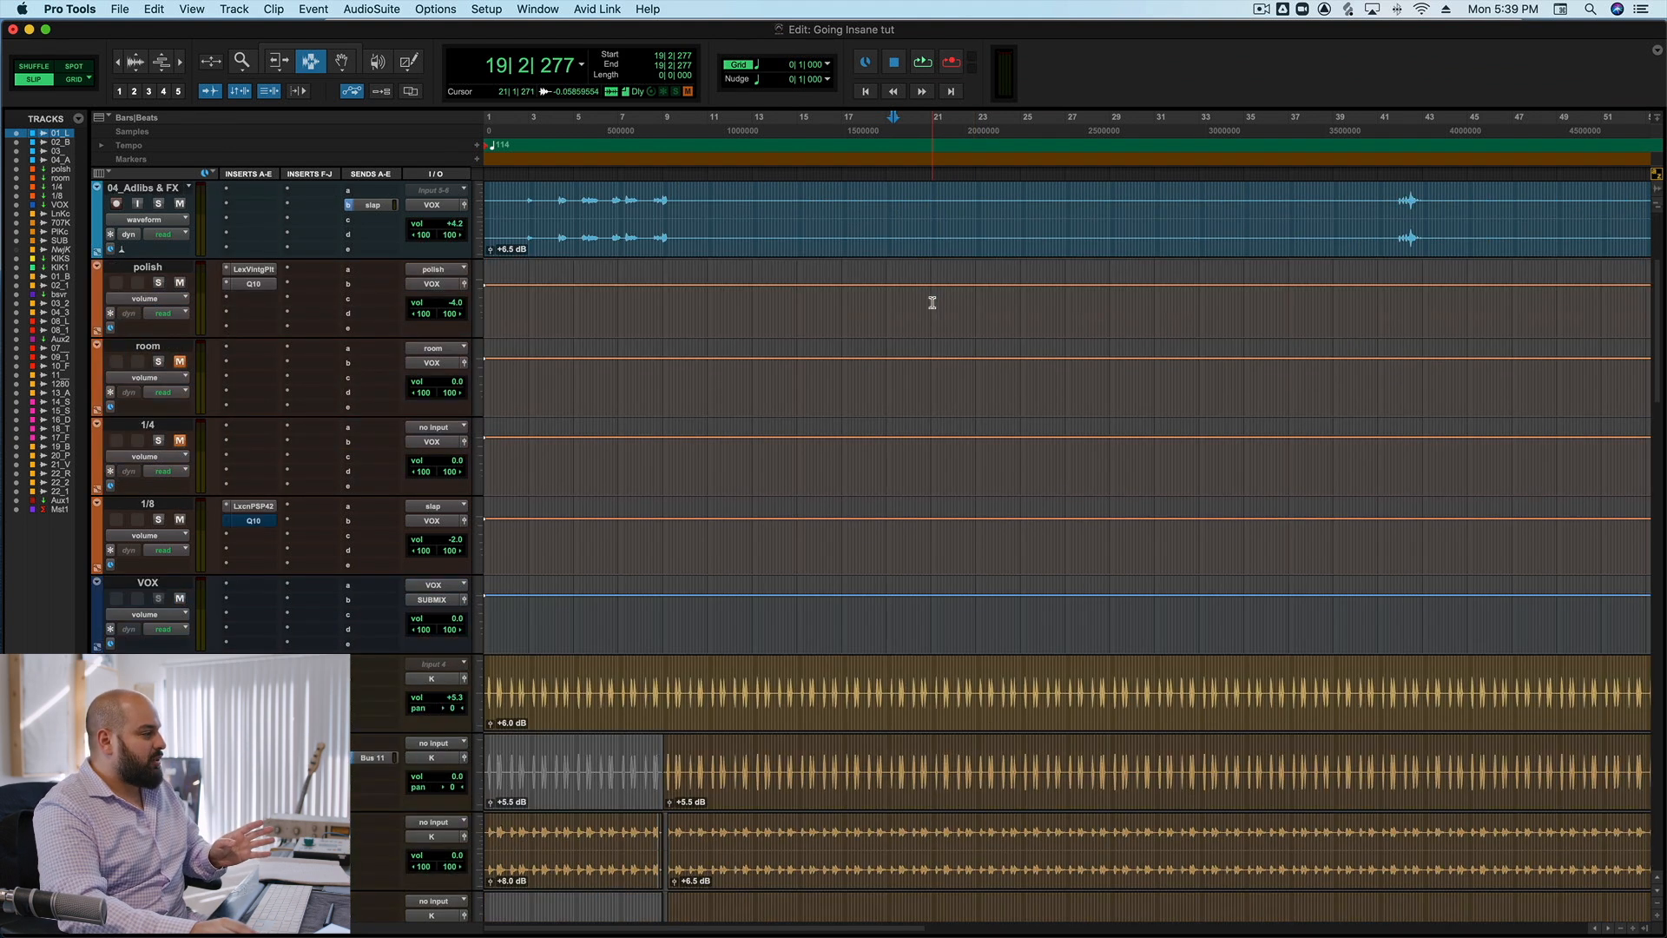
{"action": "left_click", "coordinate": [257, 270]}
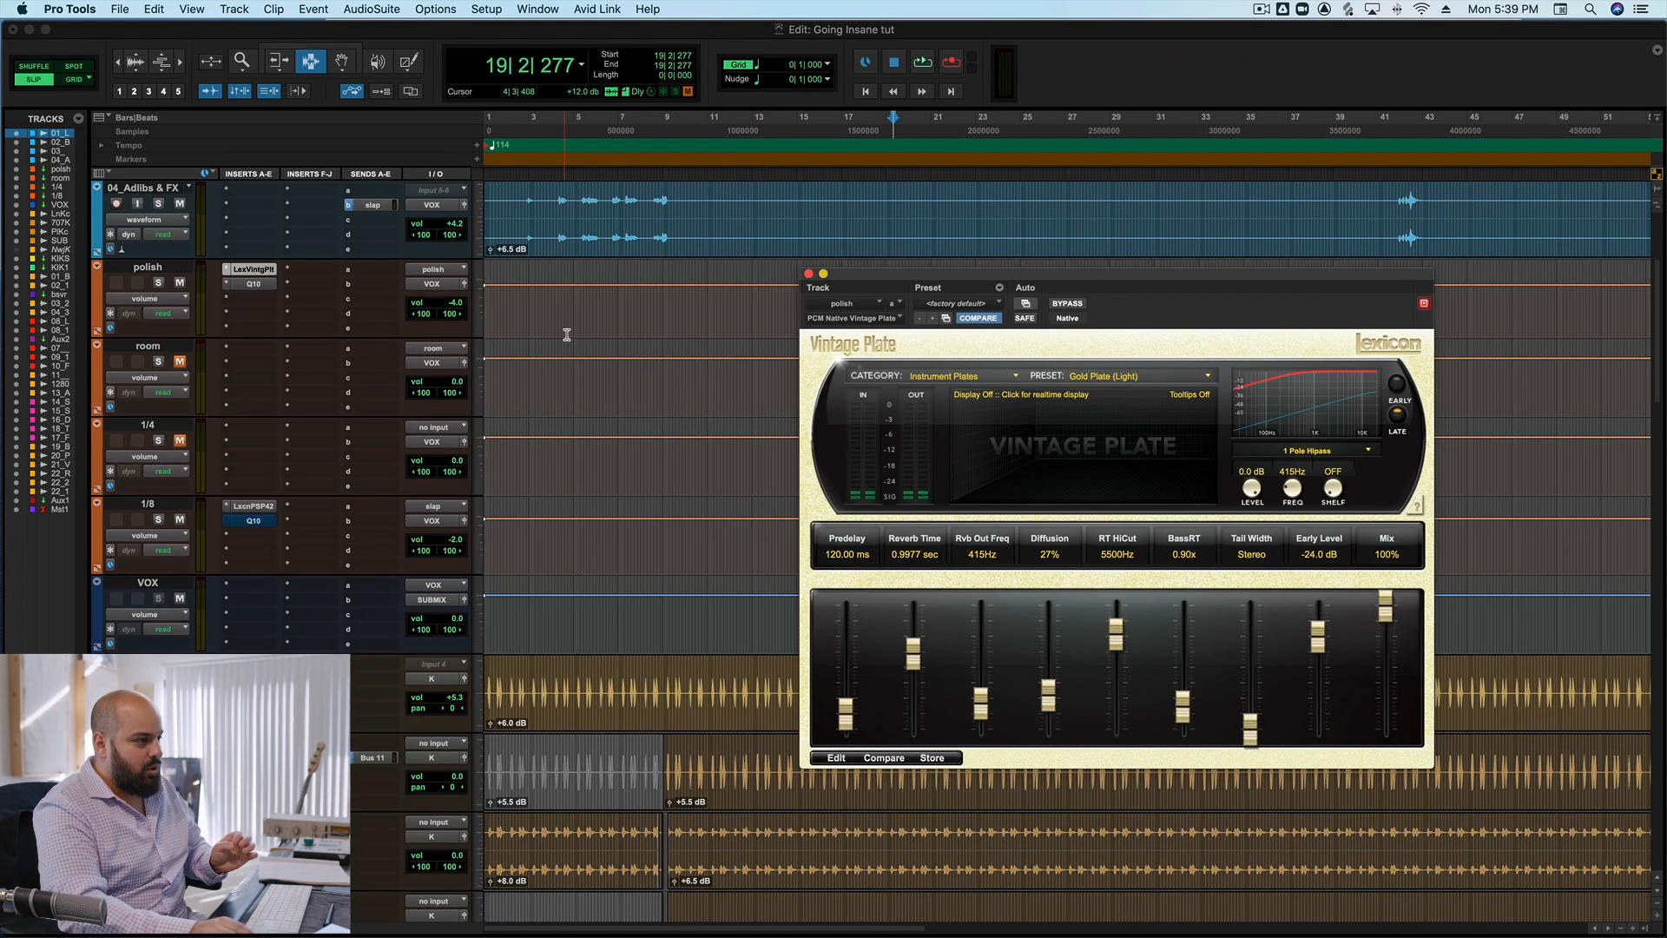
{"action": "scroll", "coordinate": [565, 335], "scroll_direction": "up", "scroll_amount": 3}
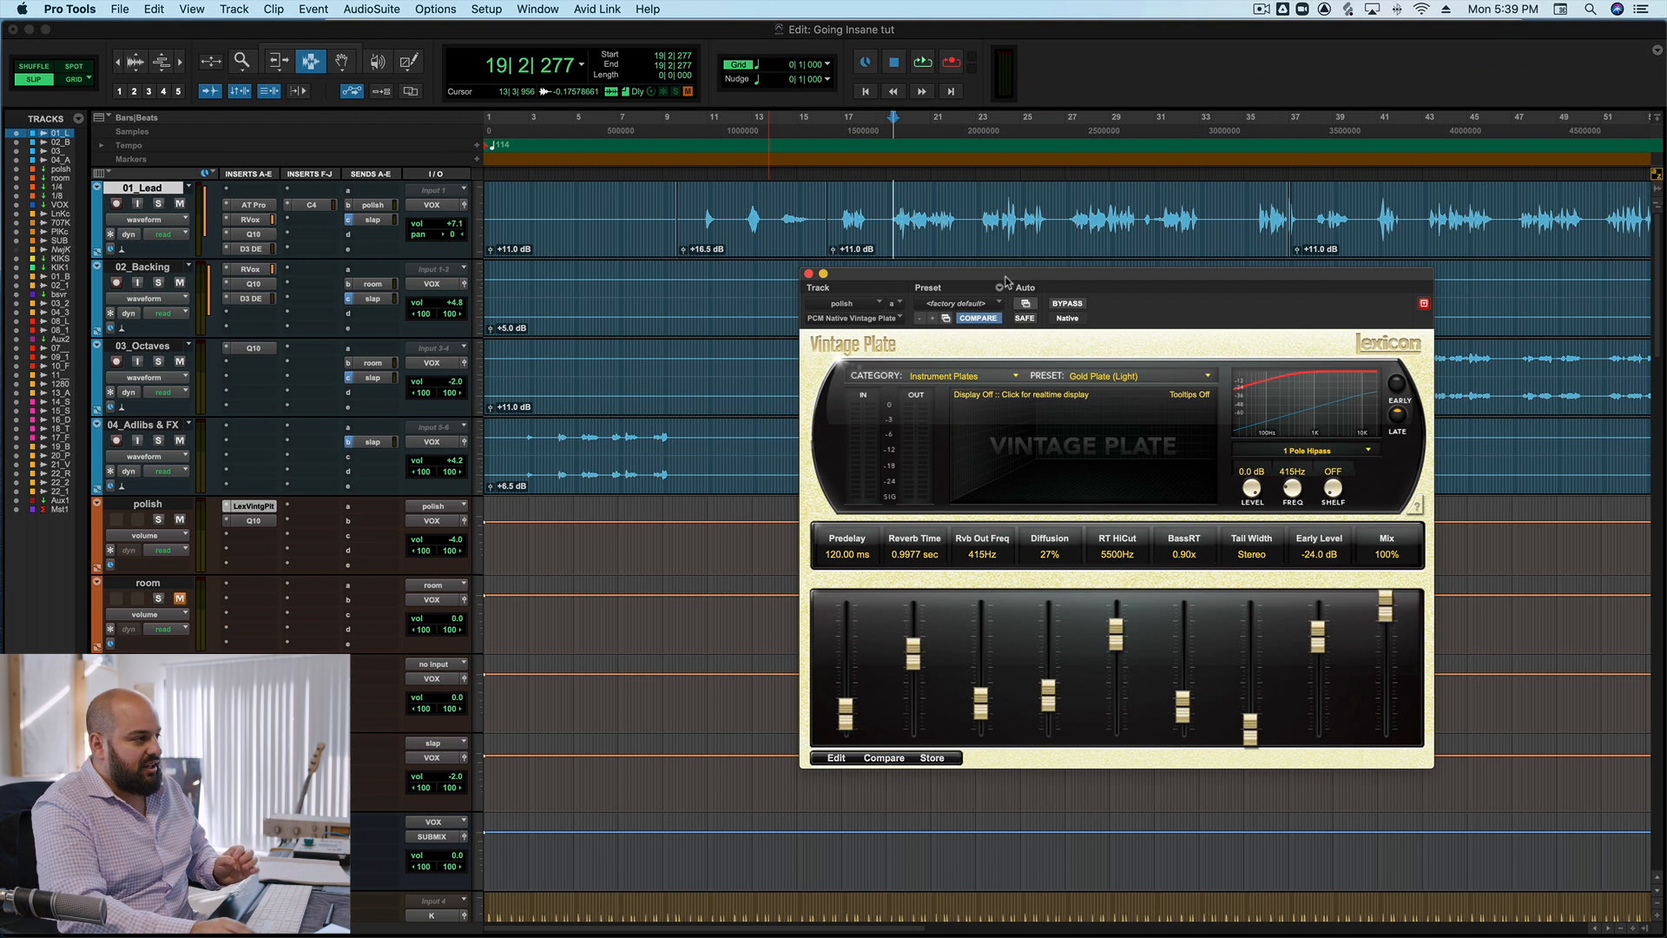
{"action": "left_click_drag", "start_coordinate": [1006, 281], "coordinate": [1145, 59]}
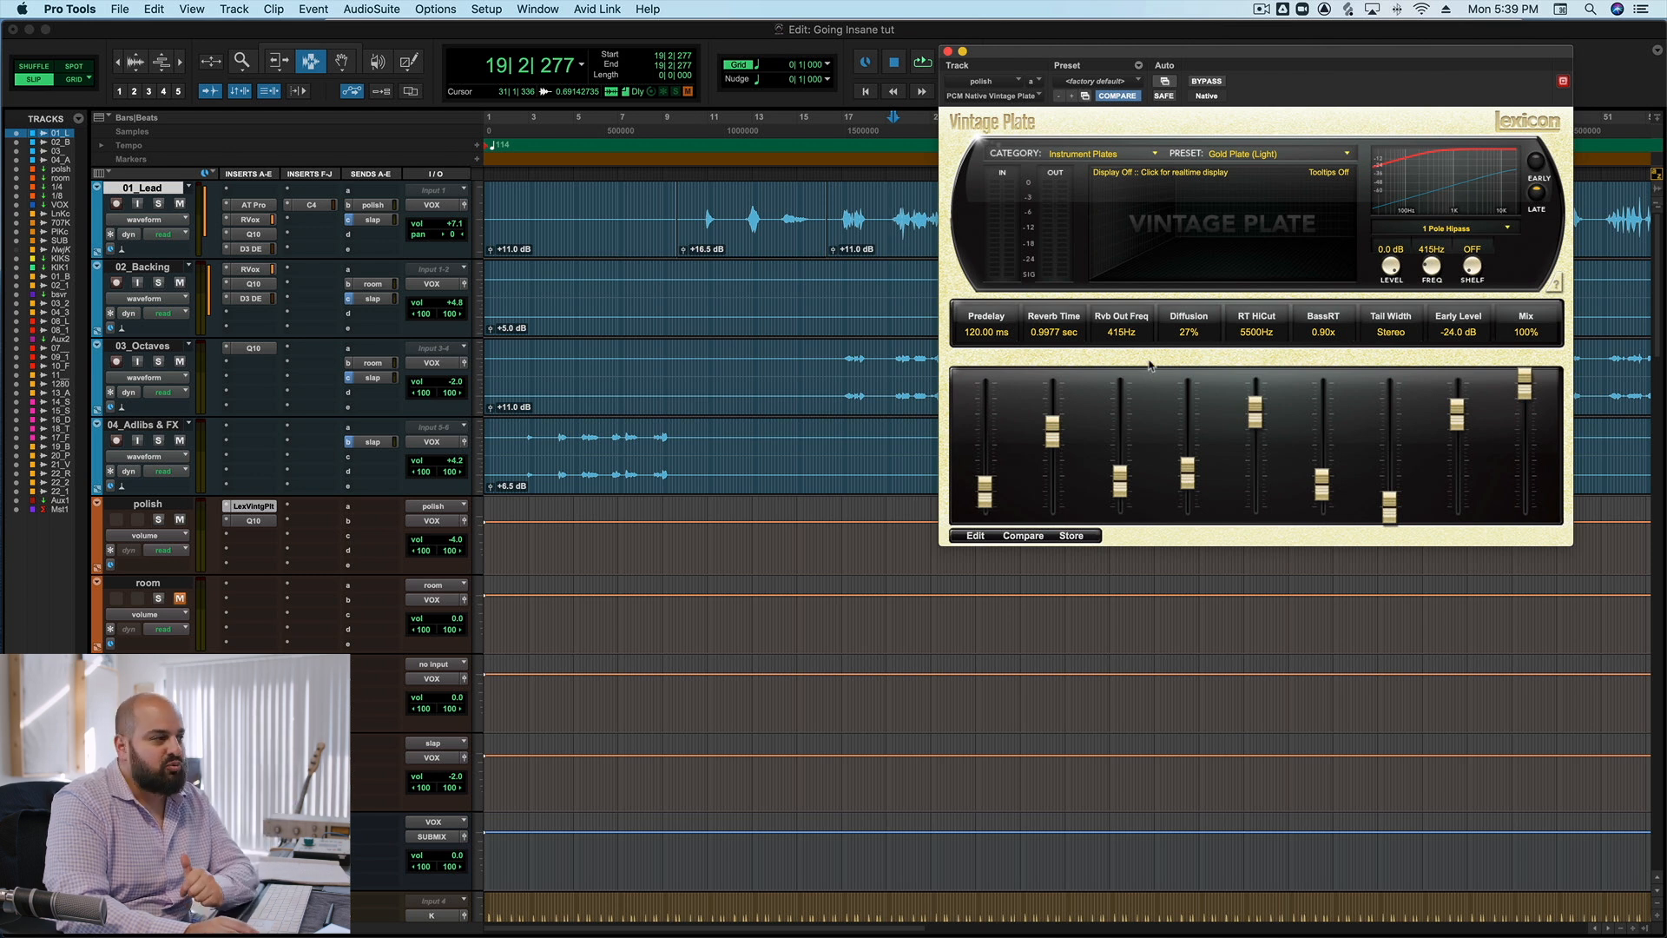
{"action": "left_click", "coordinate": [949, 52]}
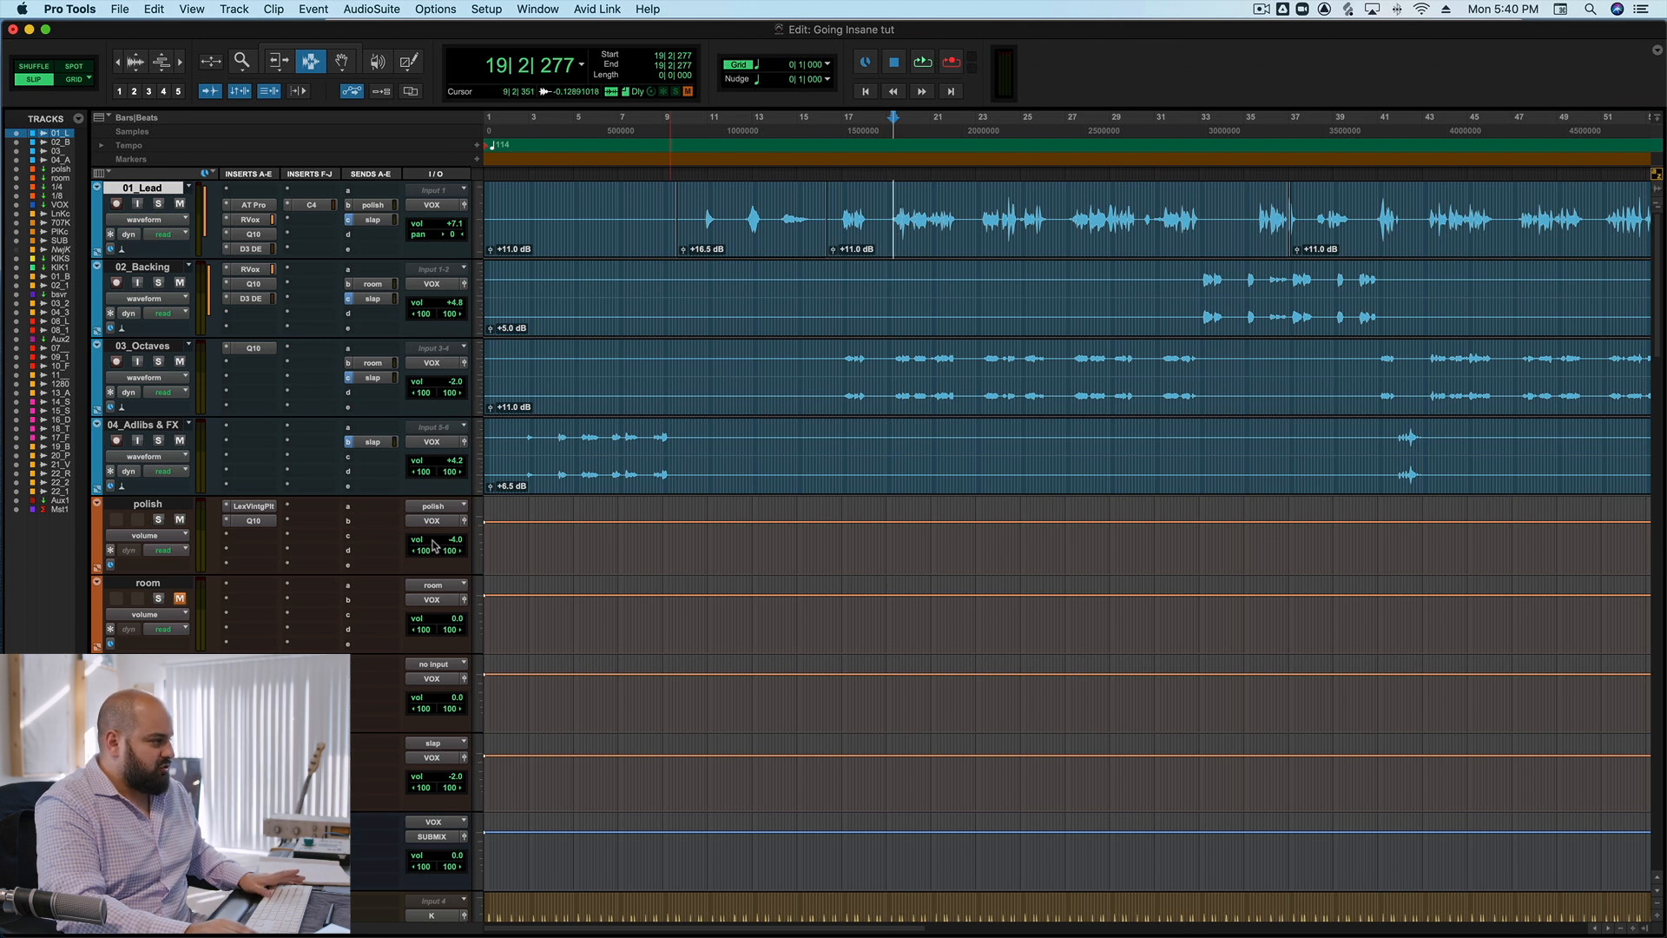
Audition the mix from bar 19 with the polish track's volume raised to +6.0 dB, then undo the volume change.
{"action": "left_click_drag", "start_coordinate": [433, 544], "coordinate": [433, 531]}
{"action": "key", "text": "space"}
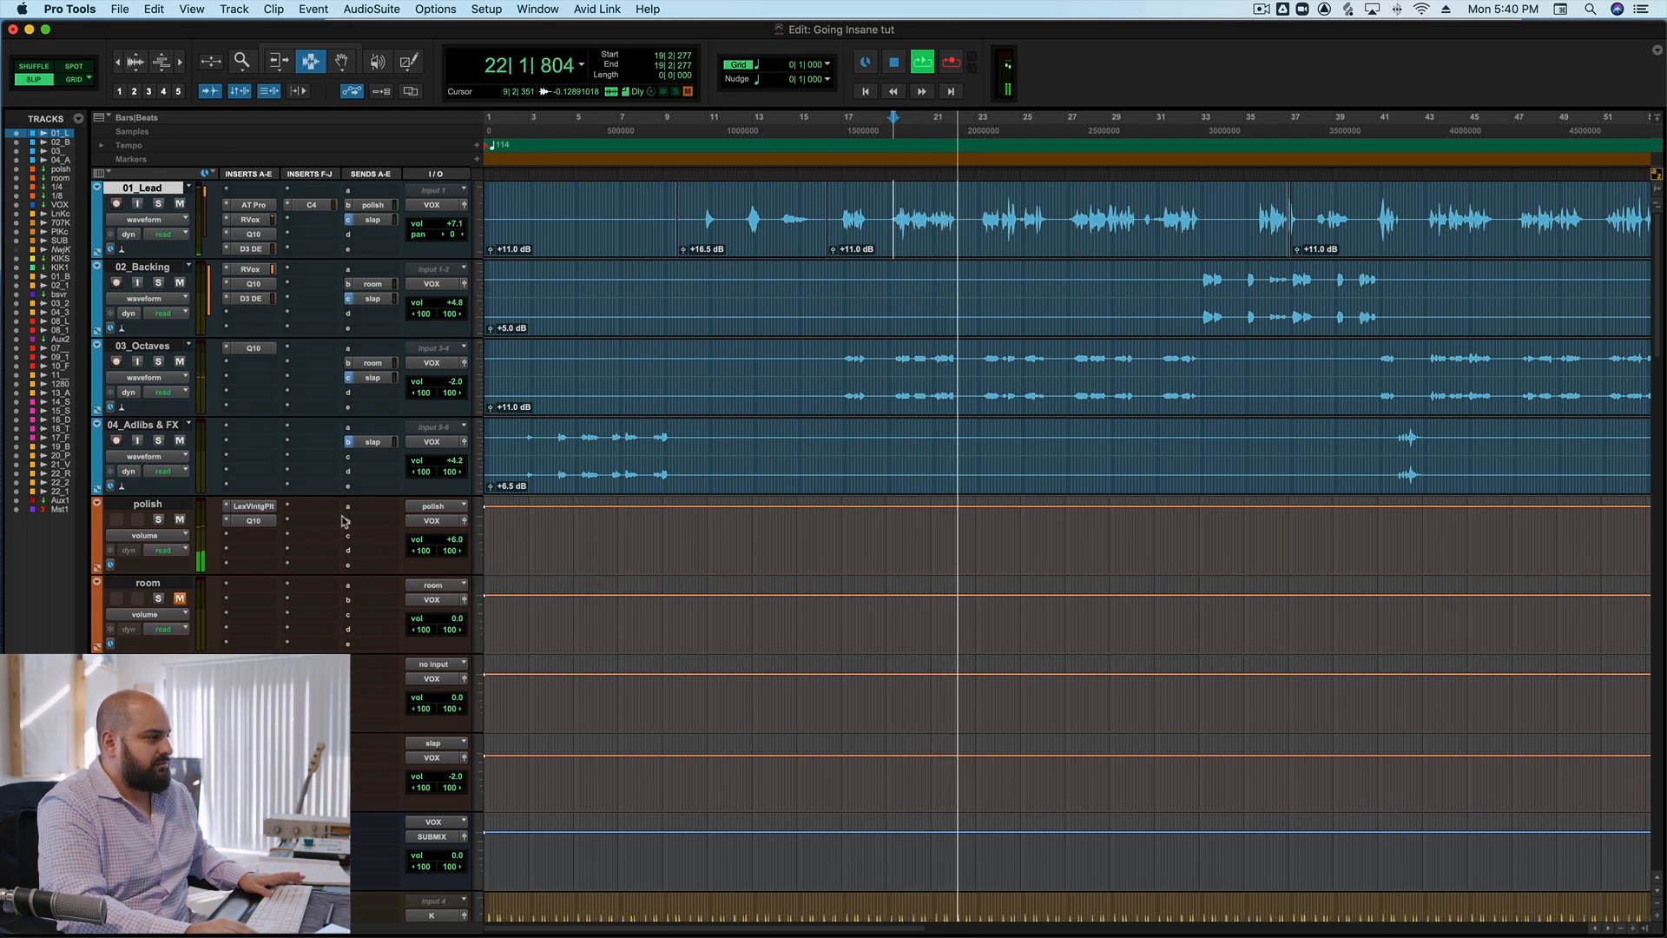
{"action": "key", "text": "space"}
{"action": "key", "text": "super+z"}
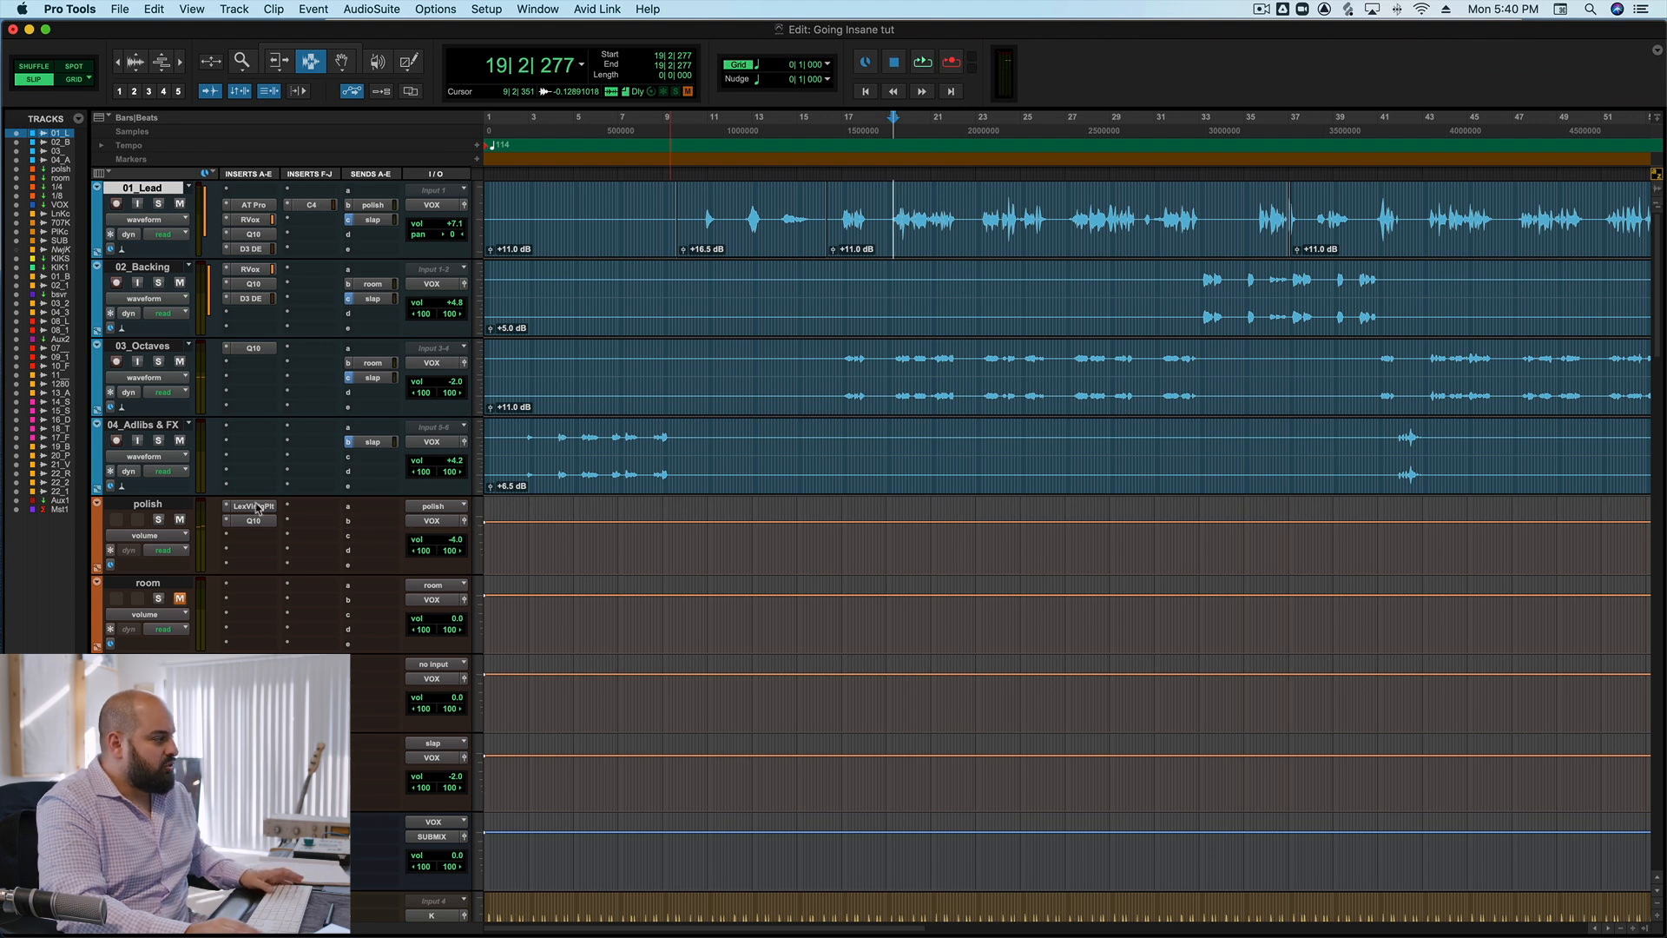
Check the predelay setting of the Lexicon Vintage Plate reverb on the polish track and close the plug-in.
{"action": "left_click", "coordinate": [254, 505]}
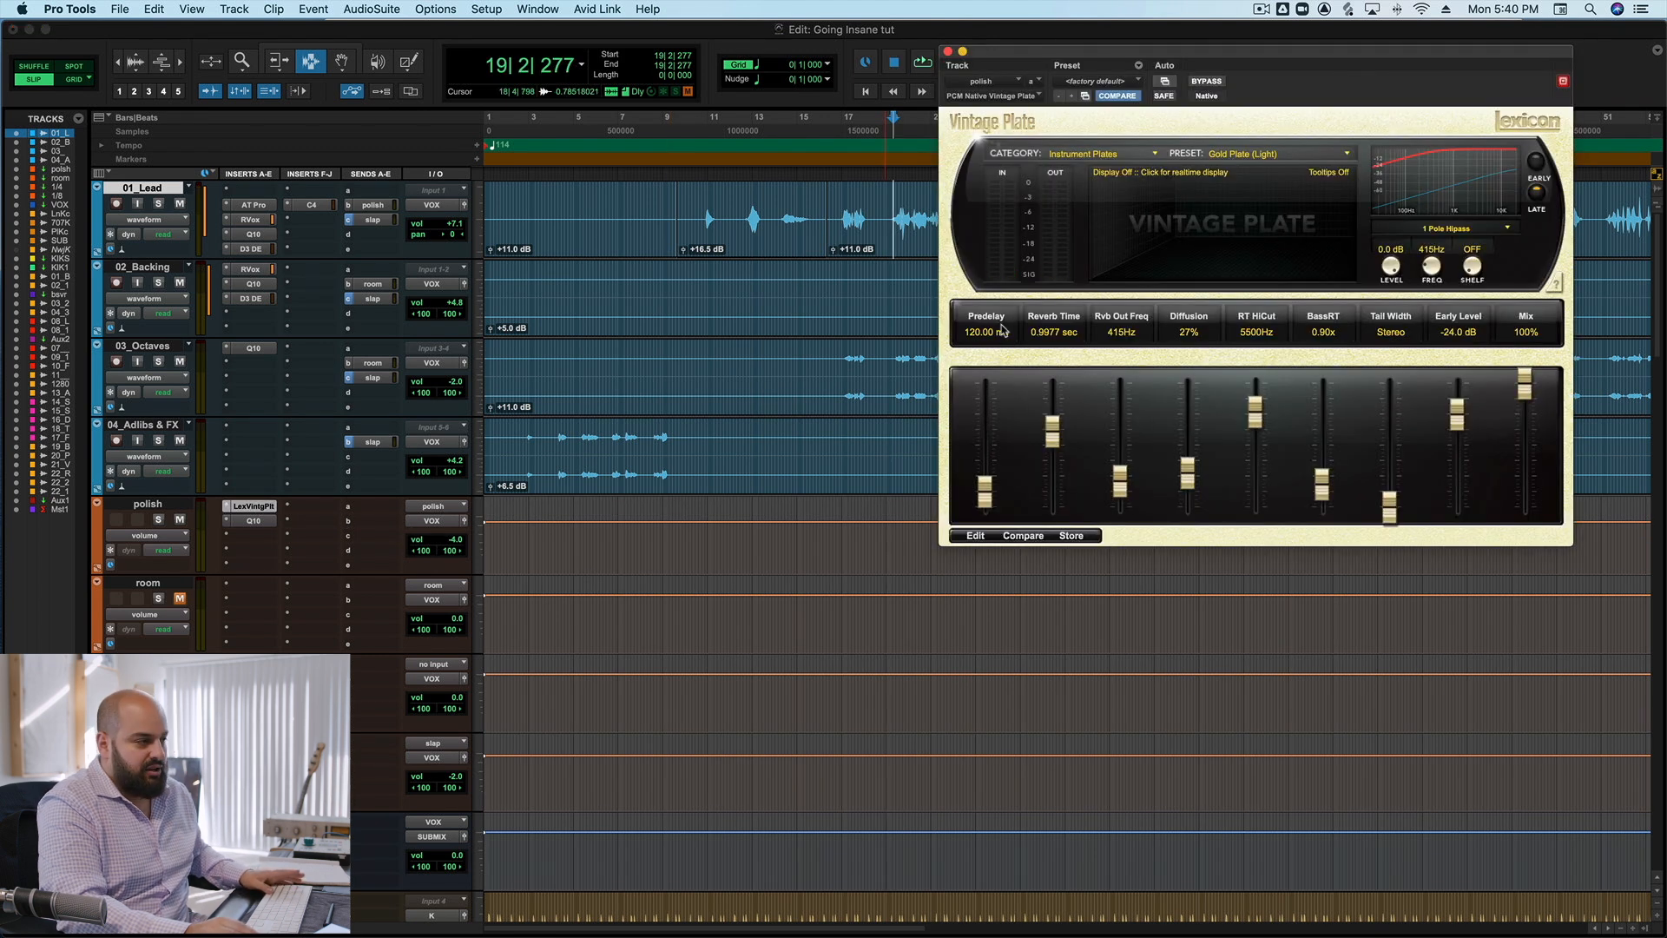
{"action": "left_click", "coordinate": [949, 51]}
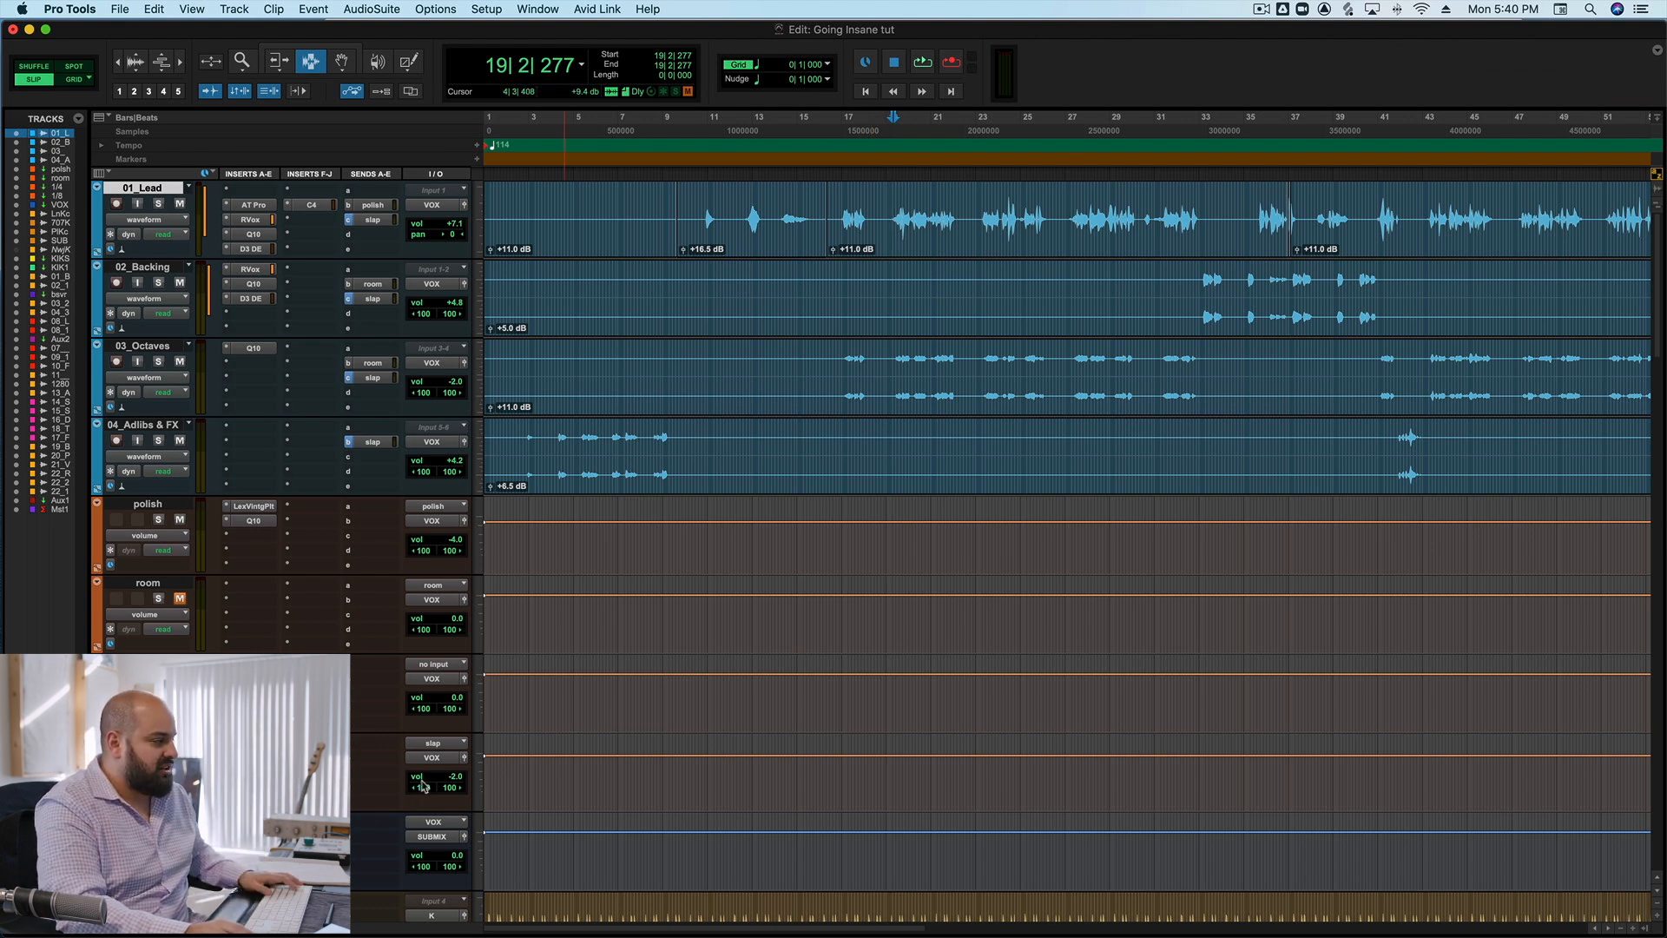
Compare the mix from bar 19 with the slap track's volume raised to +6.6 dB and with that volume change undone.
{"action": "left_click_drag", "start_coordinate": [423, 786], "coordinate": [424, 770]}
{"action": "key", "text": "space"}
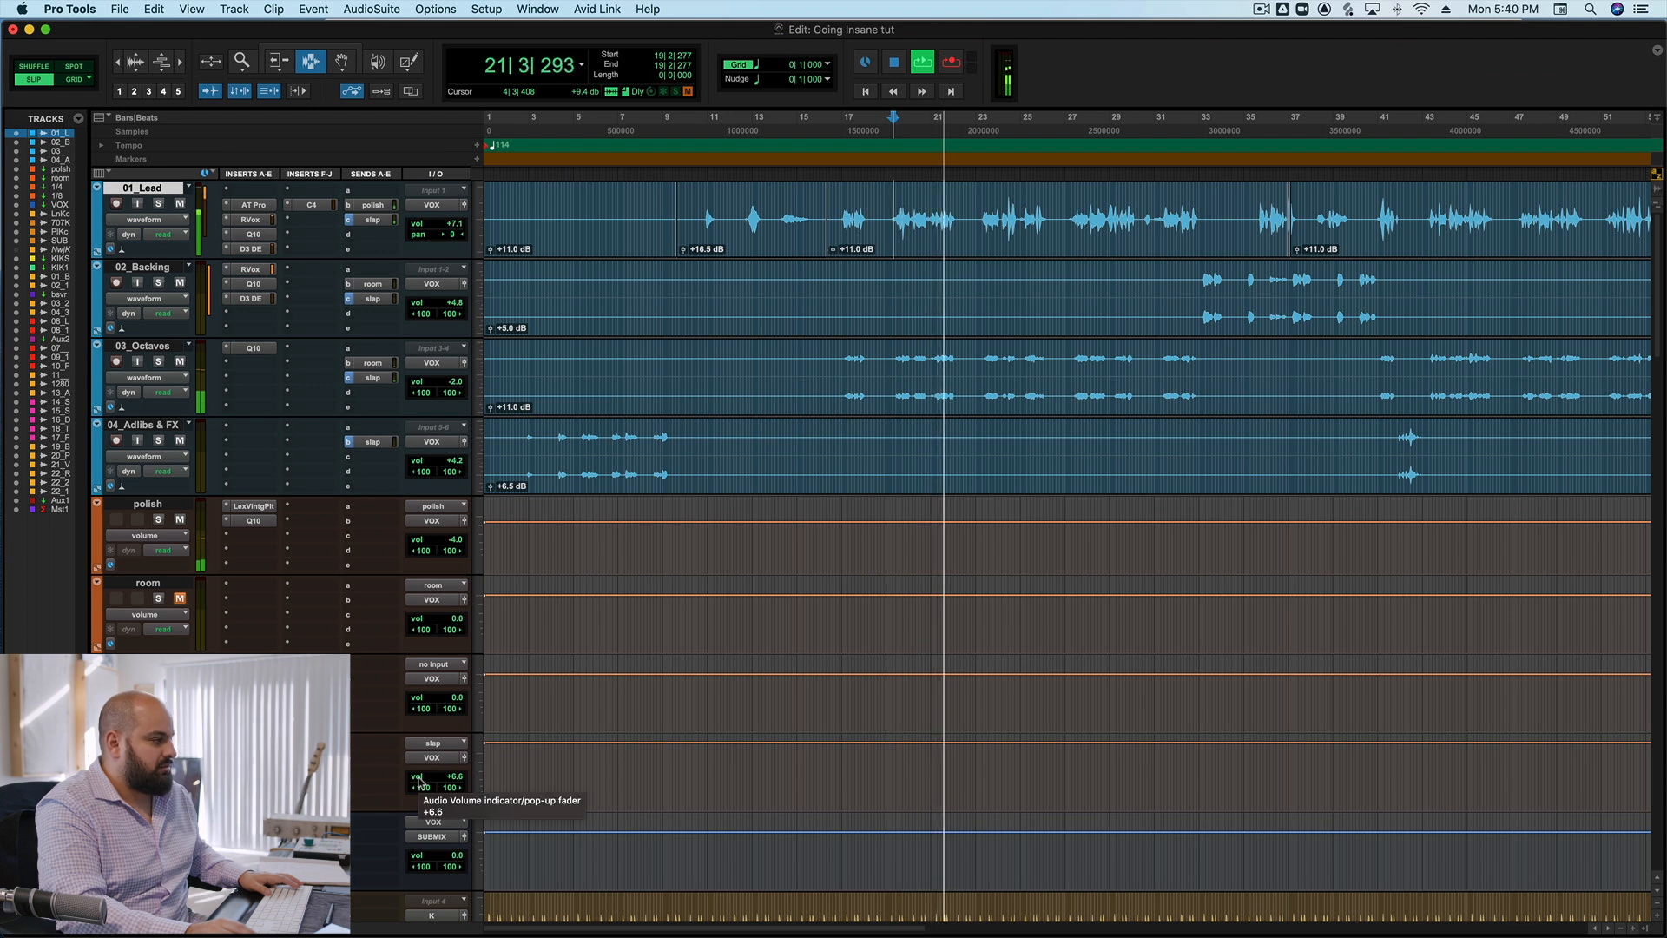
{"action": "key", "text": "space"}
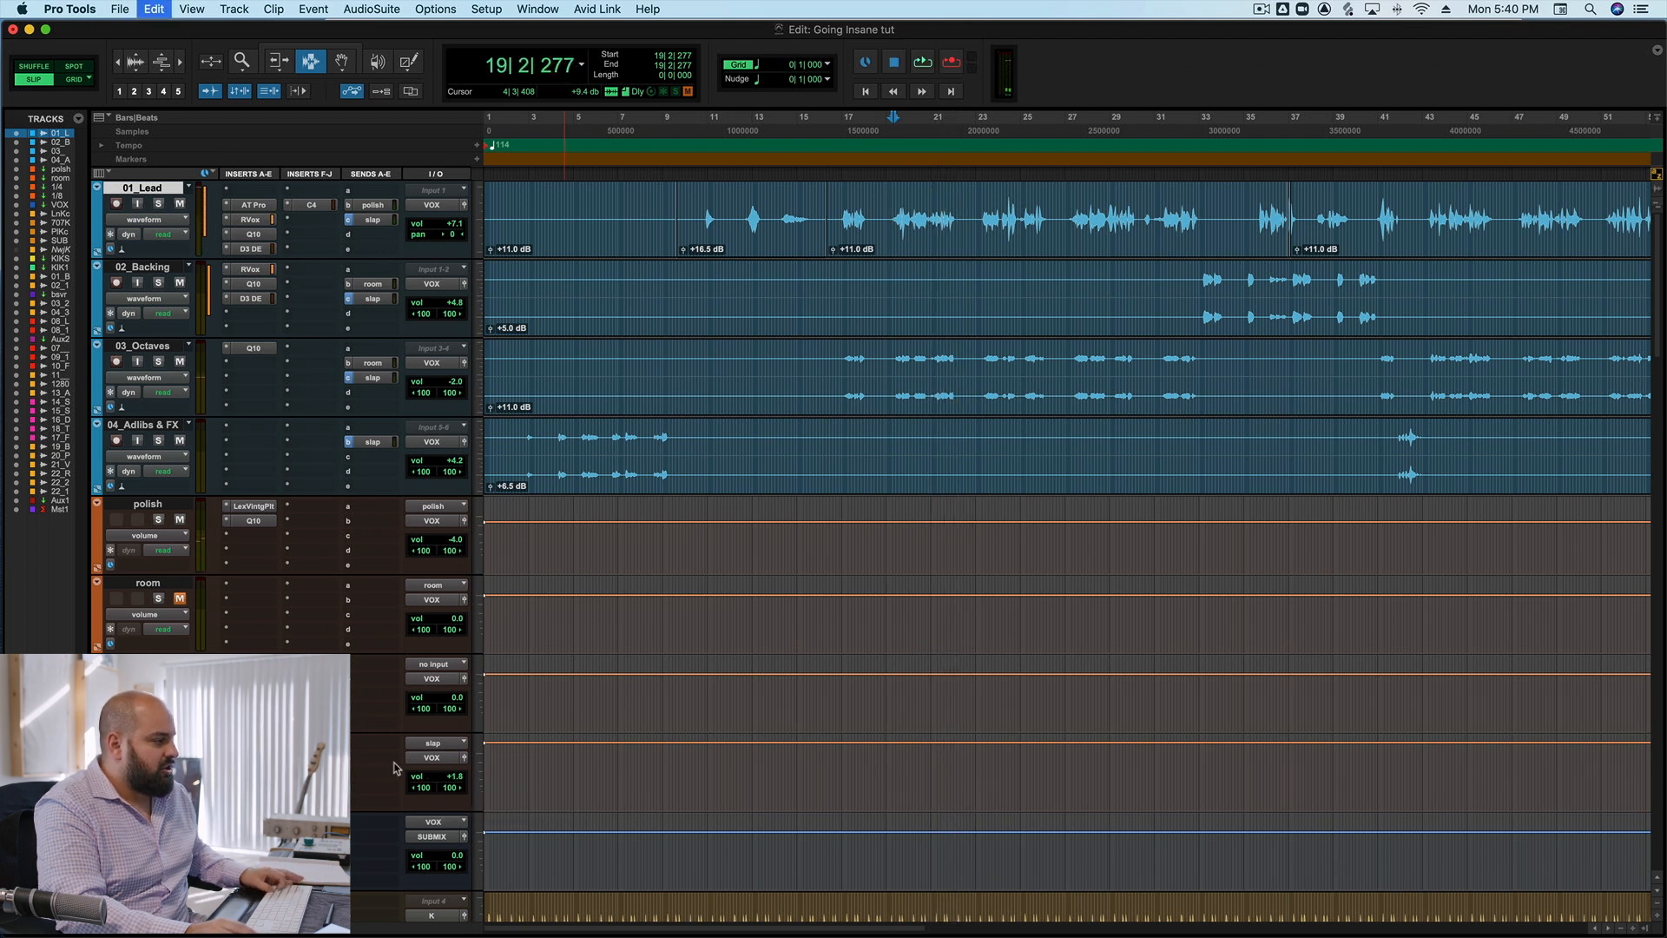
{"action": "key", "text": "super+z"}
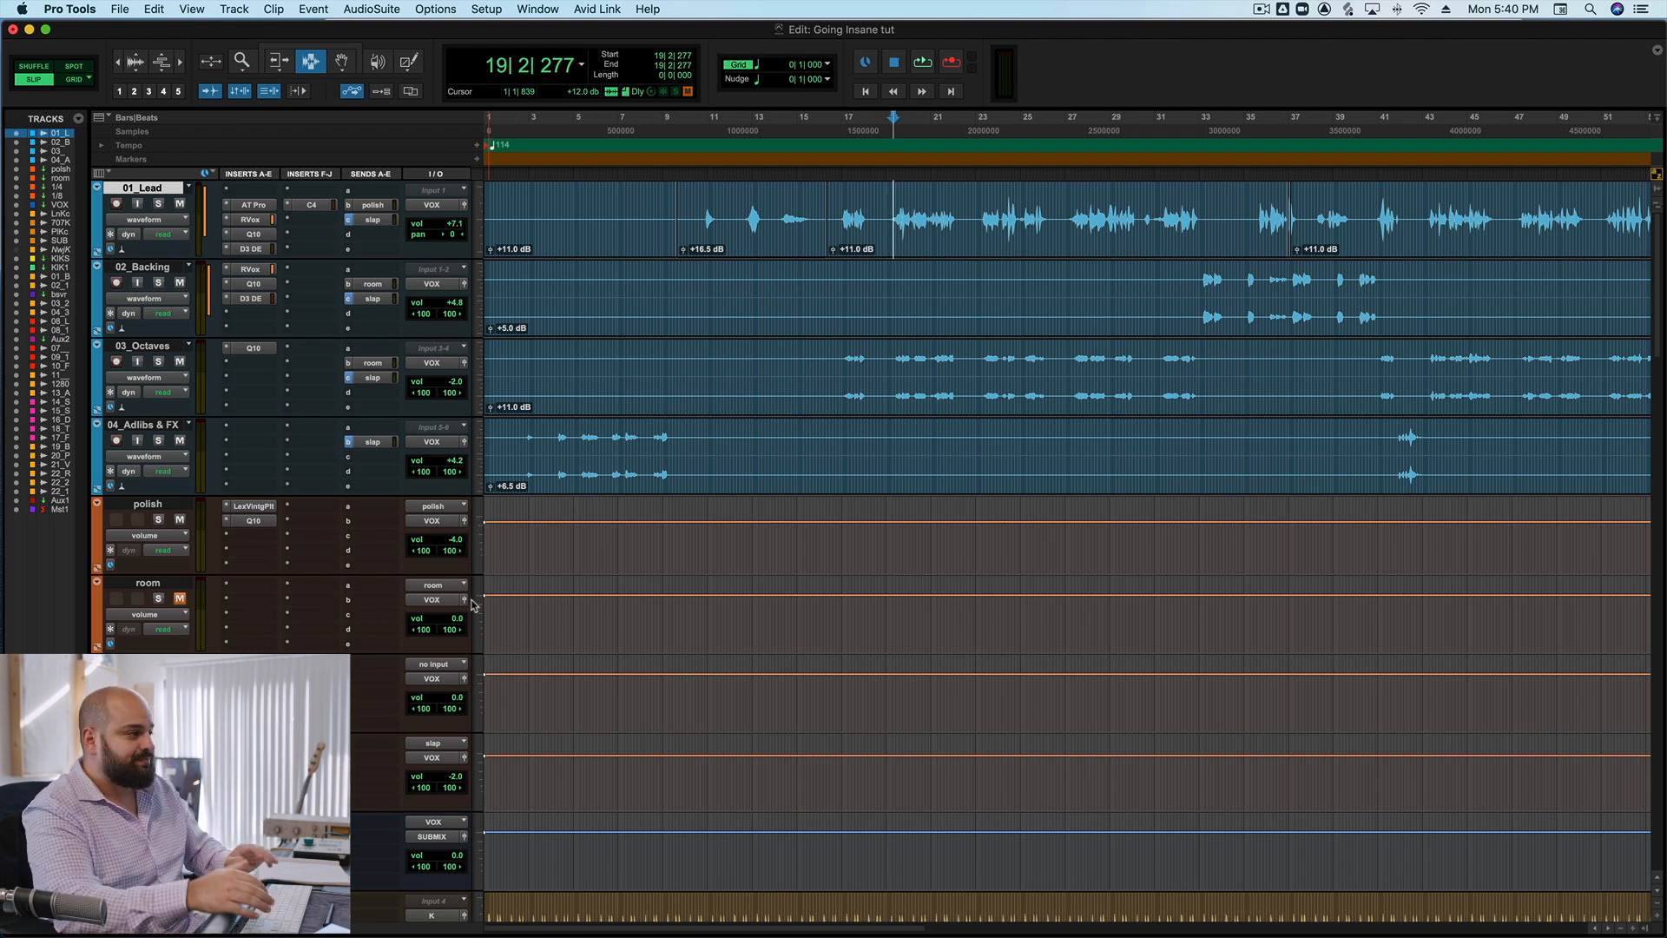
{"action": "key", "text": "space"}
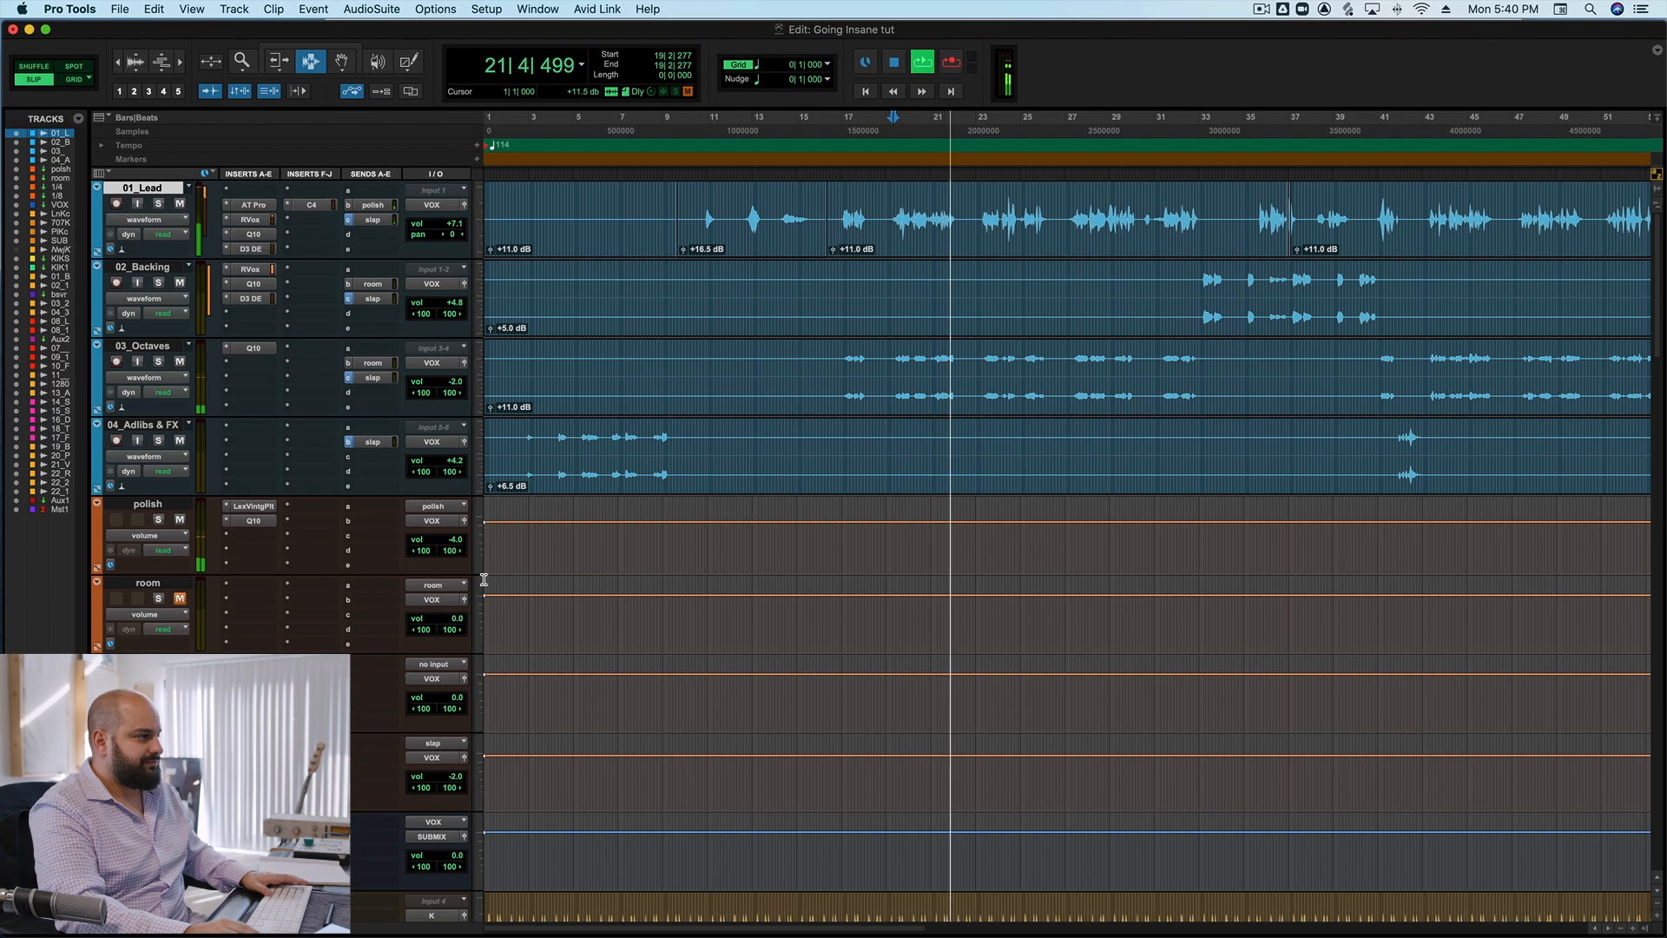
{"action": "key", "text": "space"}
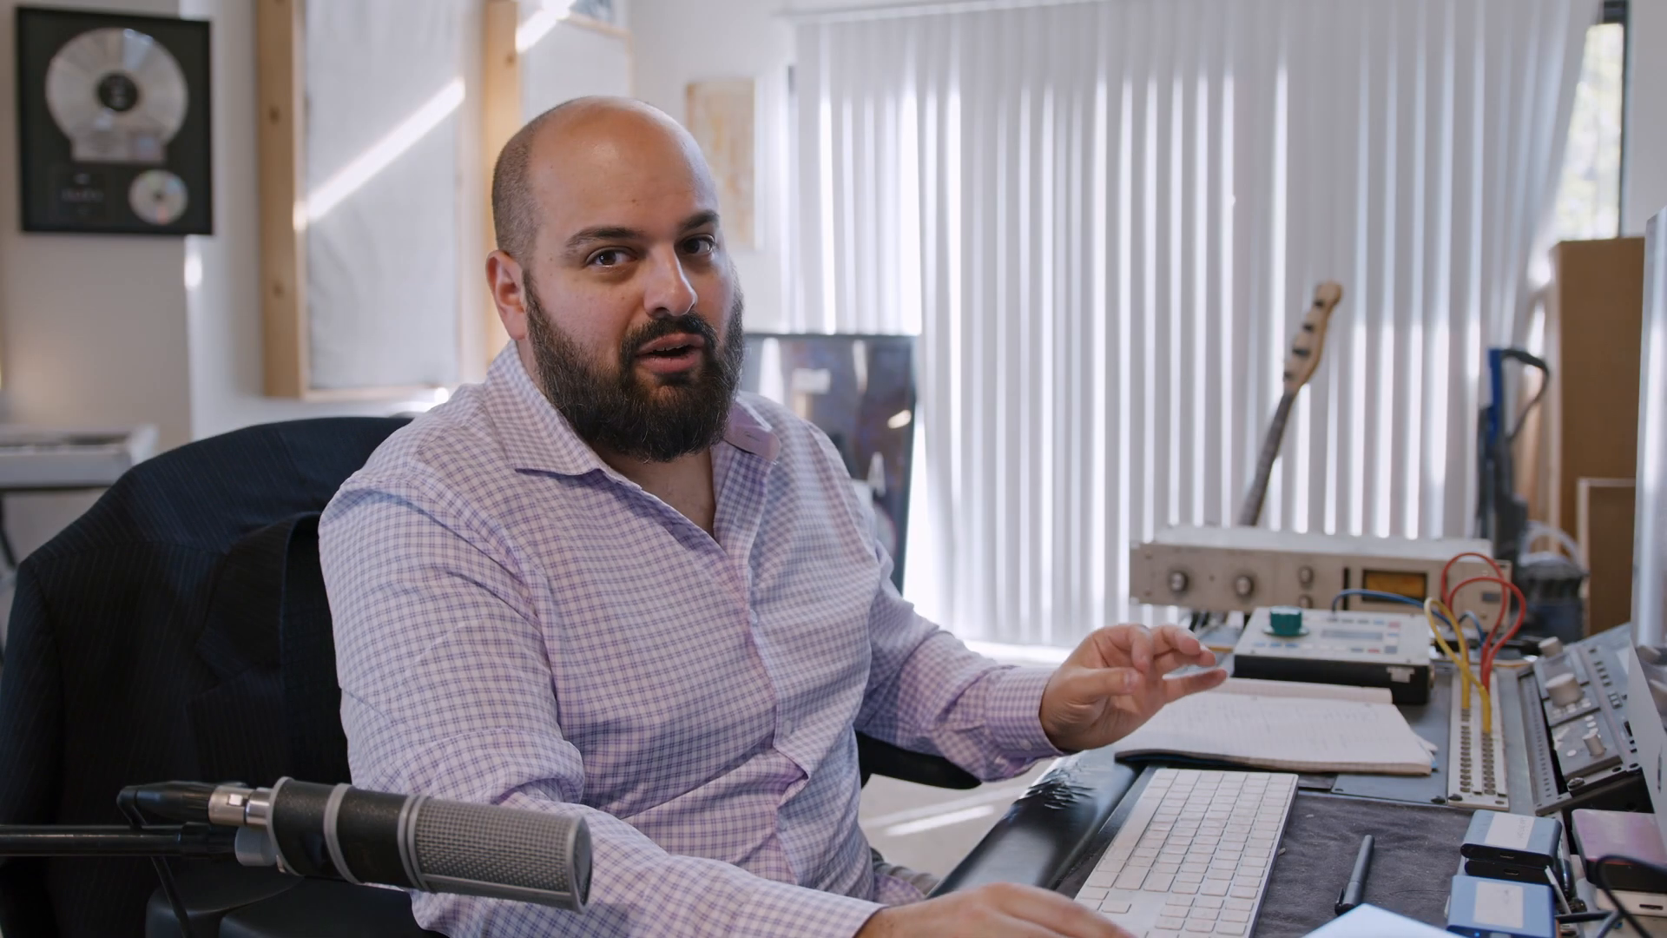